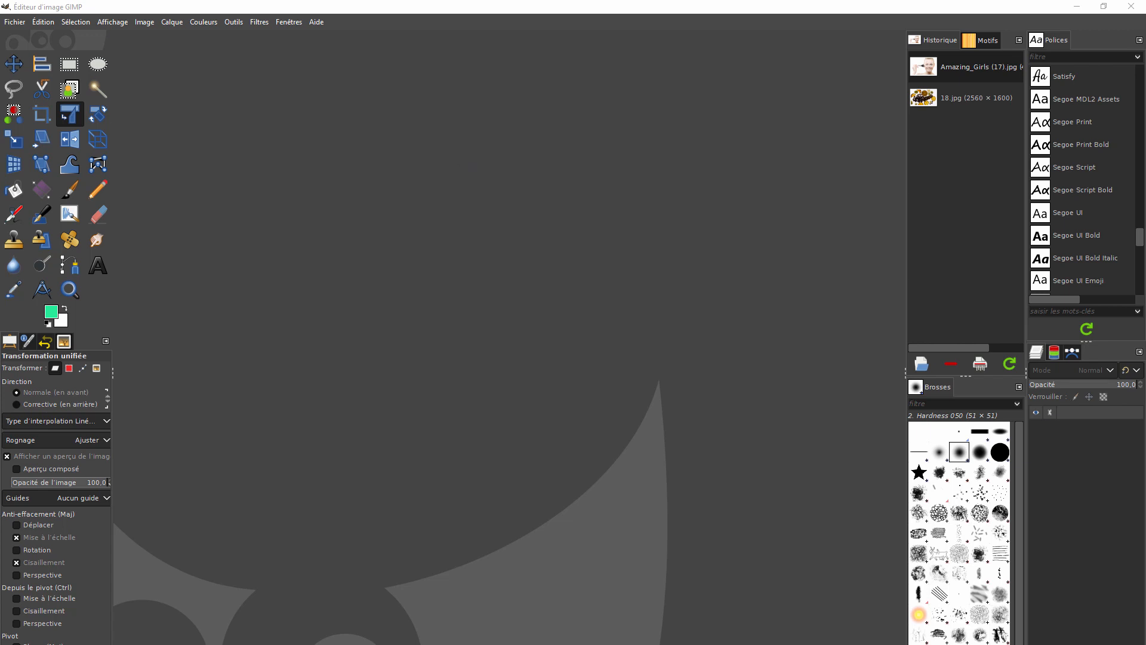
Open the interface theme page of the Preferences.
left_click(43, 22)
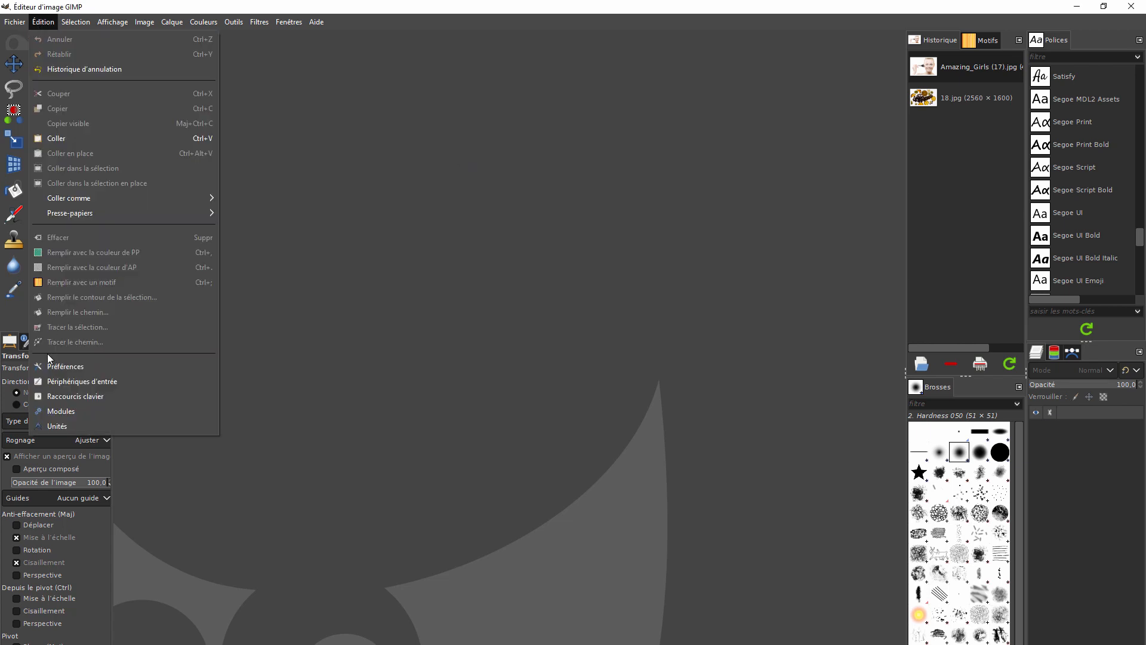
left_click(54, 367)
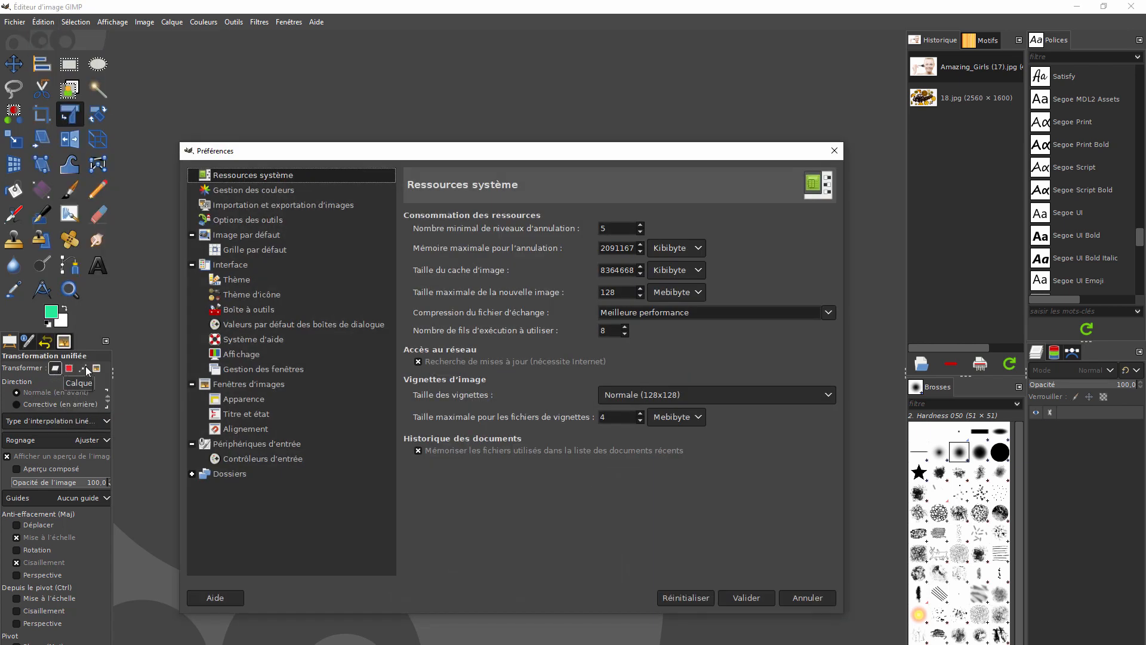
left_click(233, 282)
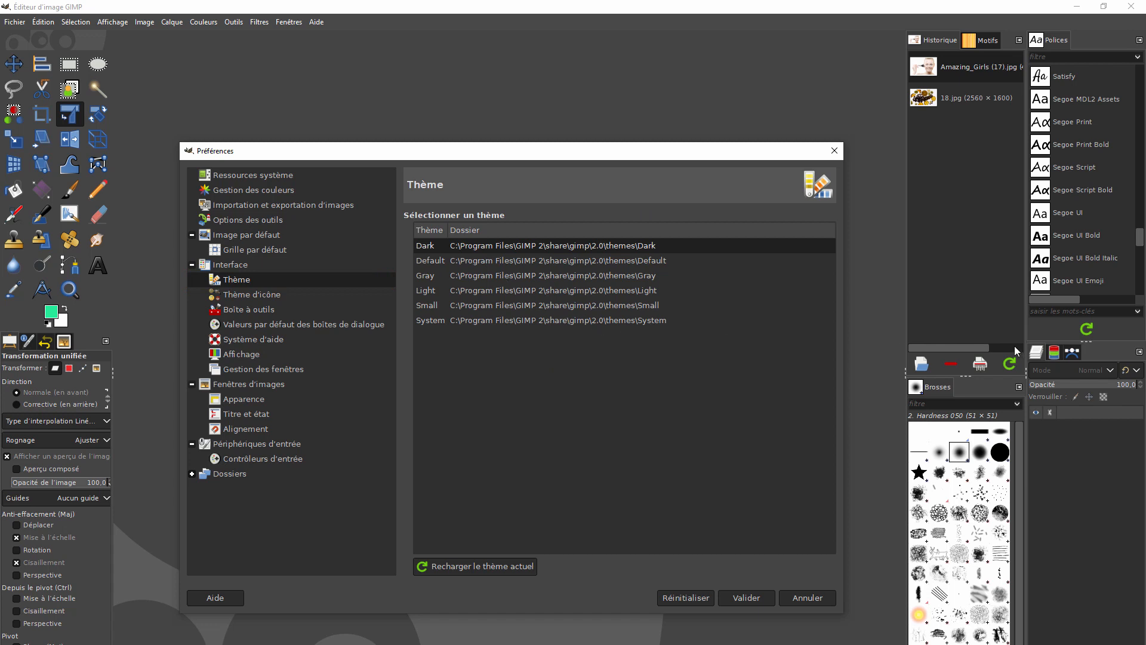
Try the Default and Gray interface themes and switch back to Dark.
left_click(428, 257)
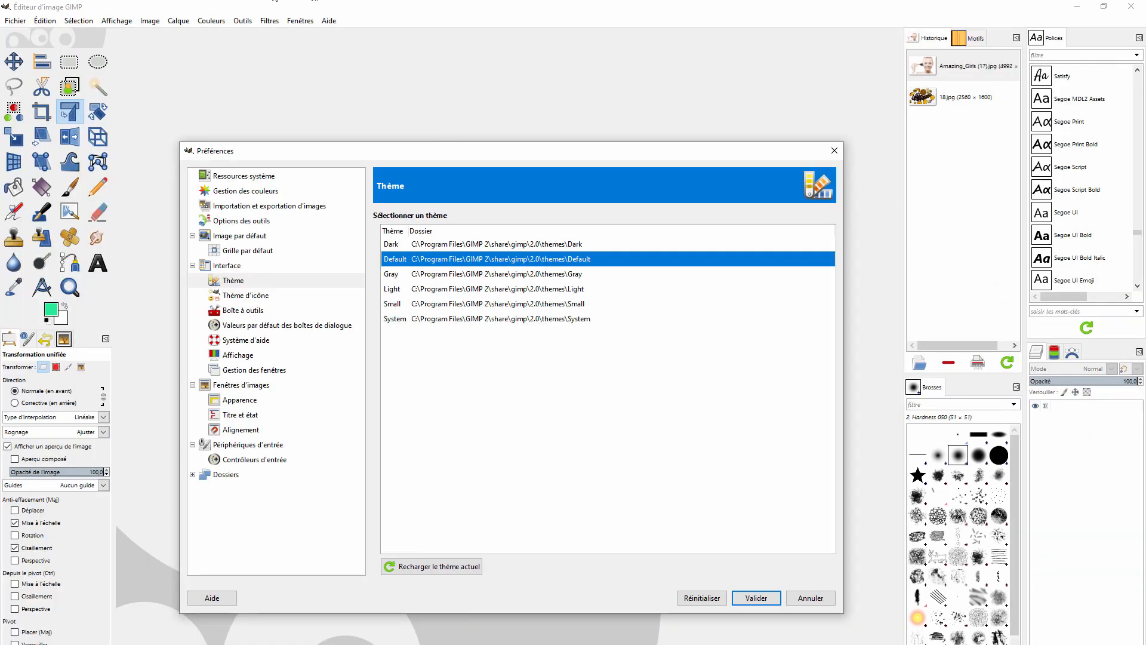
left_click(395, 271)
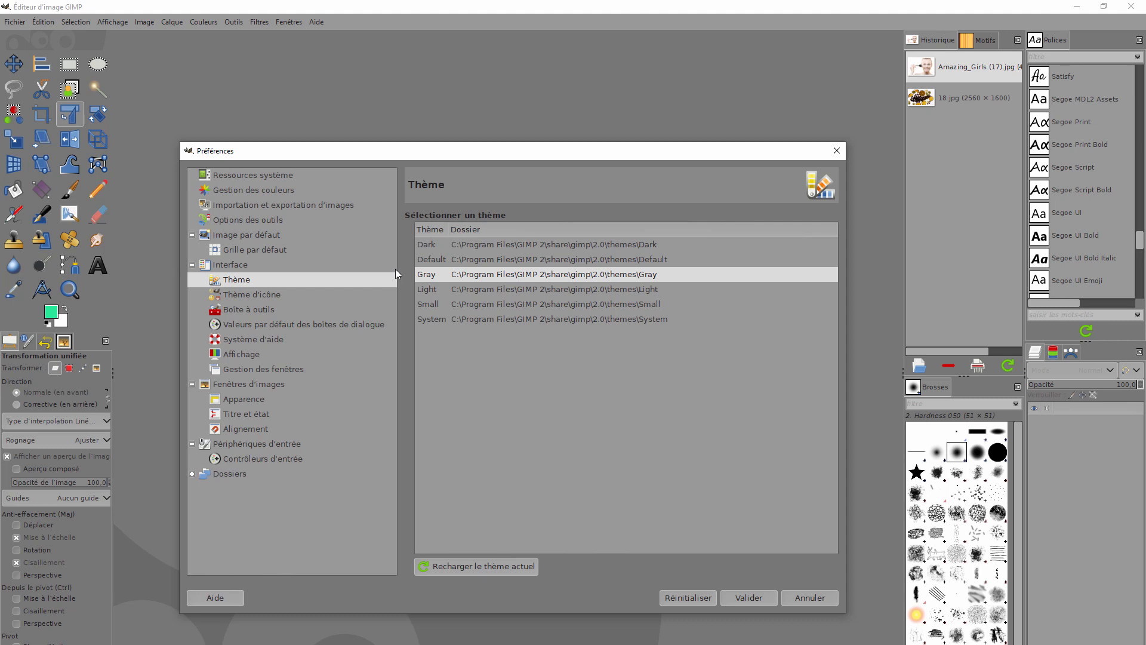
left_click(424, 243)
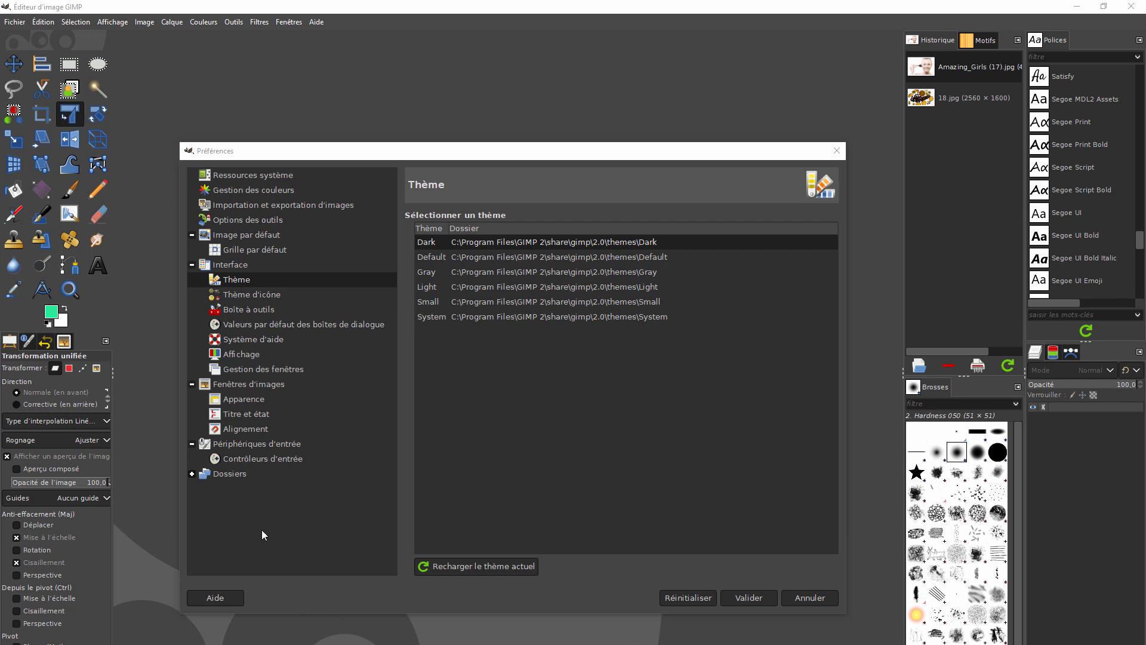
Locate the Program Files theme folder from the Preferences' theme folder list, open its themes folder in File Explorer and move the window aside.
left_click(192, 473)
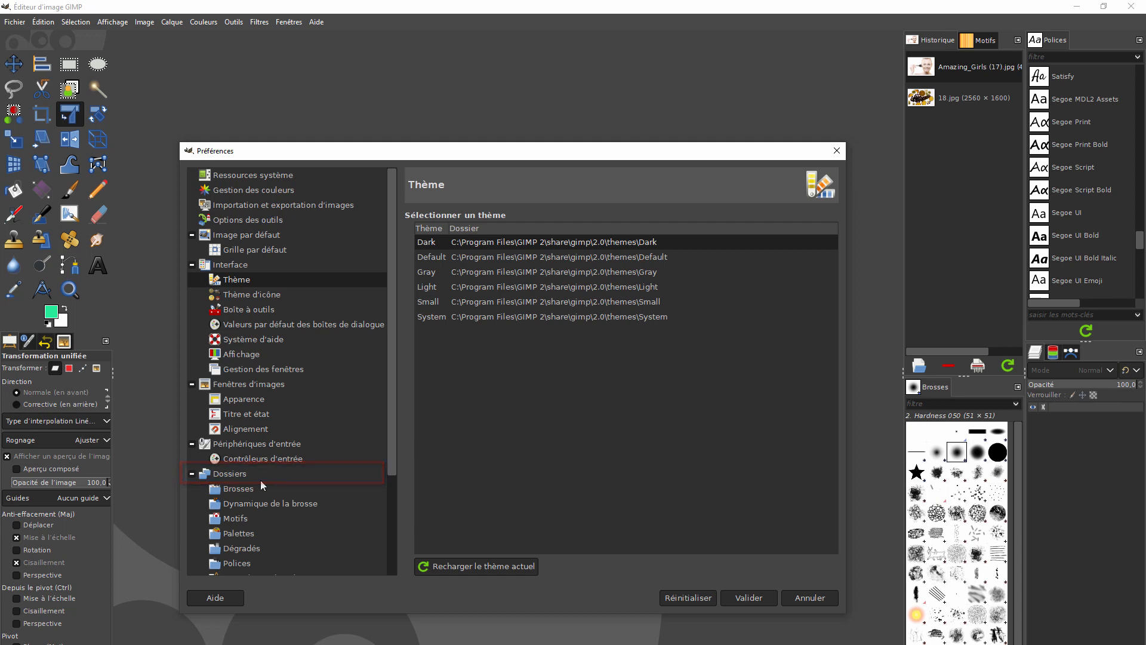
scroll(261, 480, "down", 3)
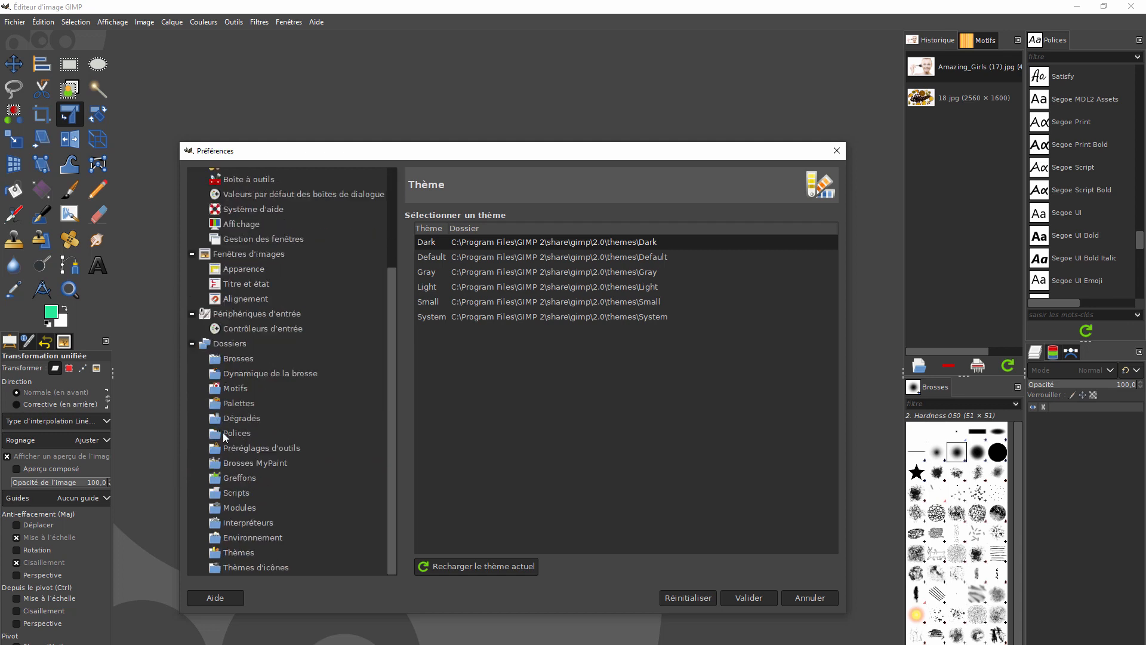
left_click(228, 555)
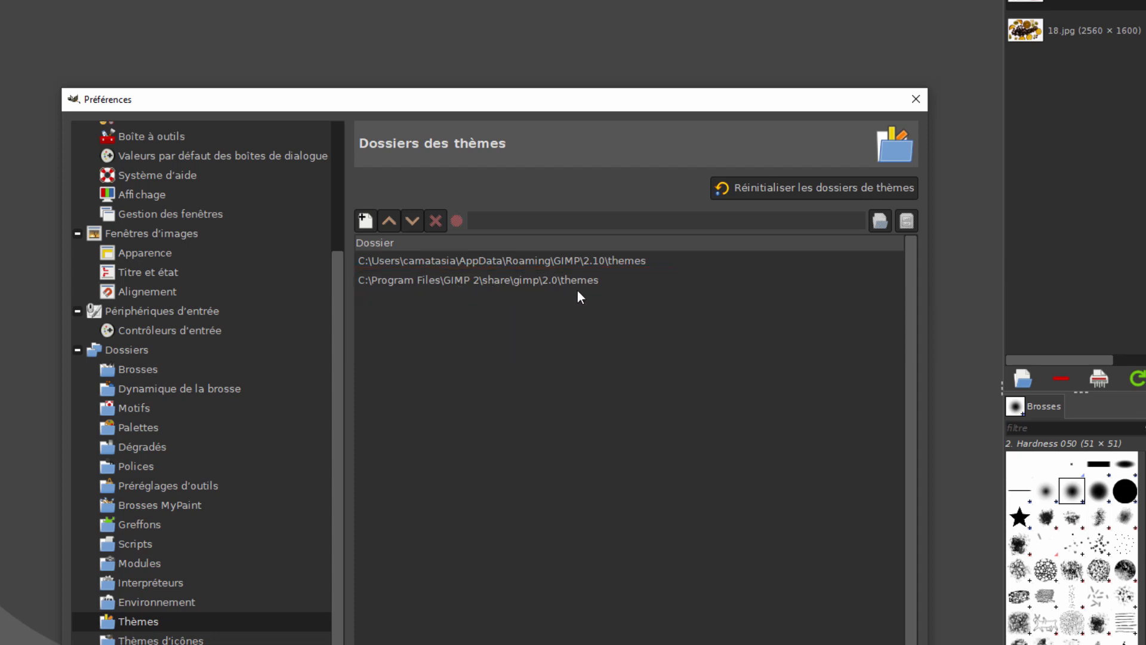
left_click(456, 281)
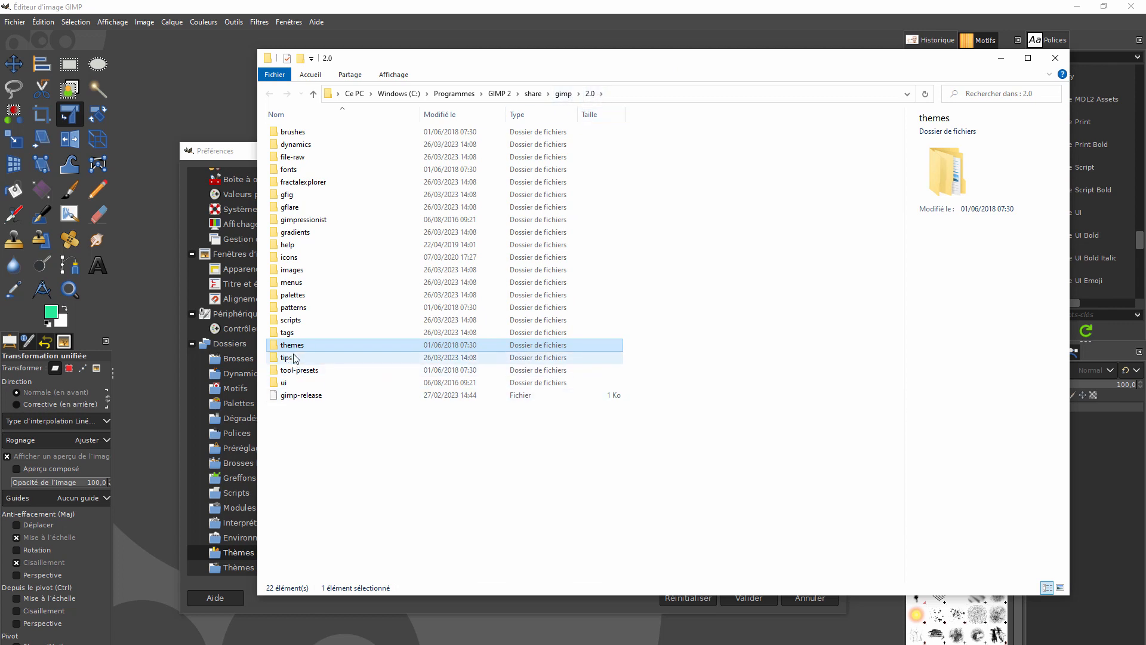
mouse_move(285, 349)
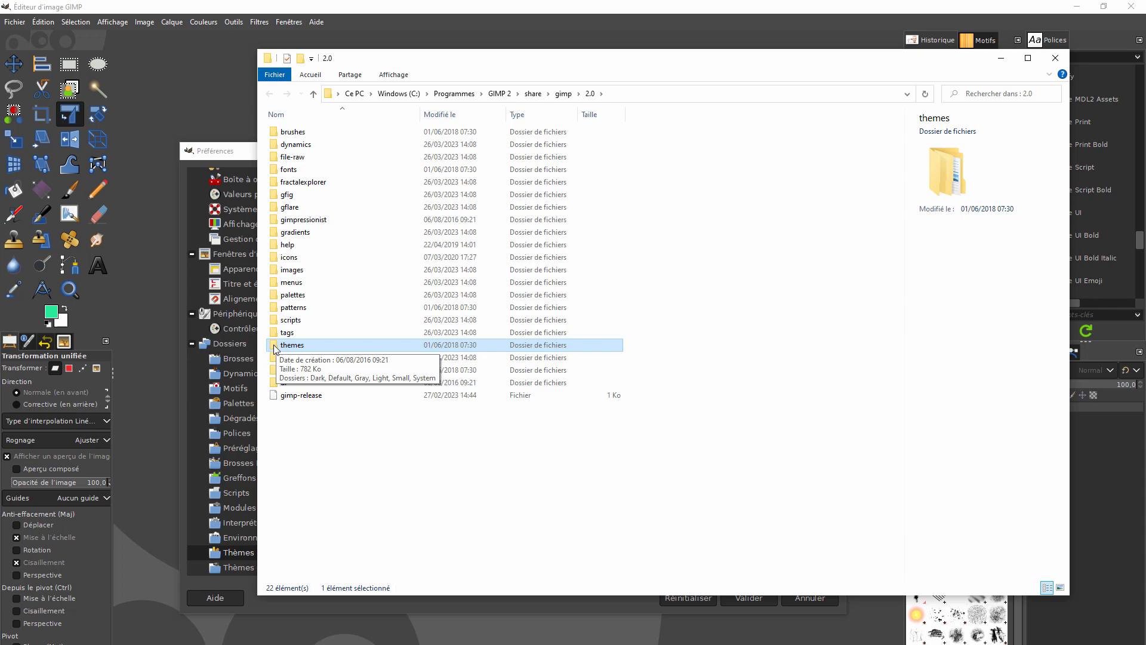
double_click(275, 350)
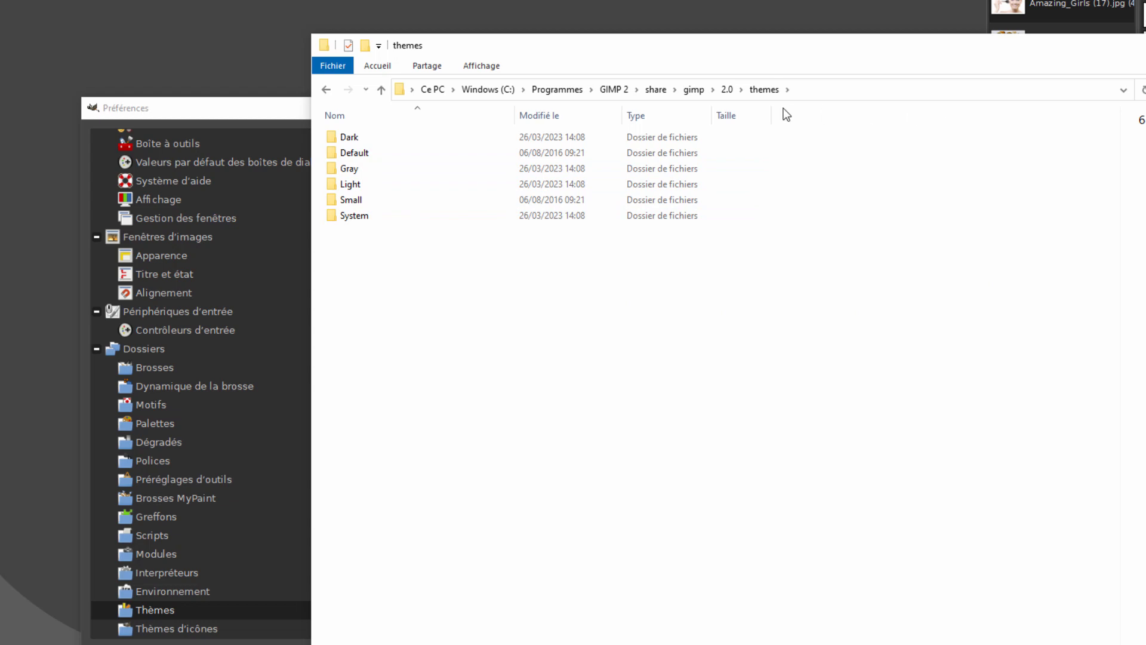
left_click_drag(768, 53, 736, 81)
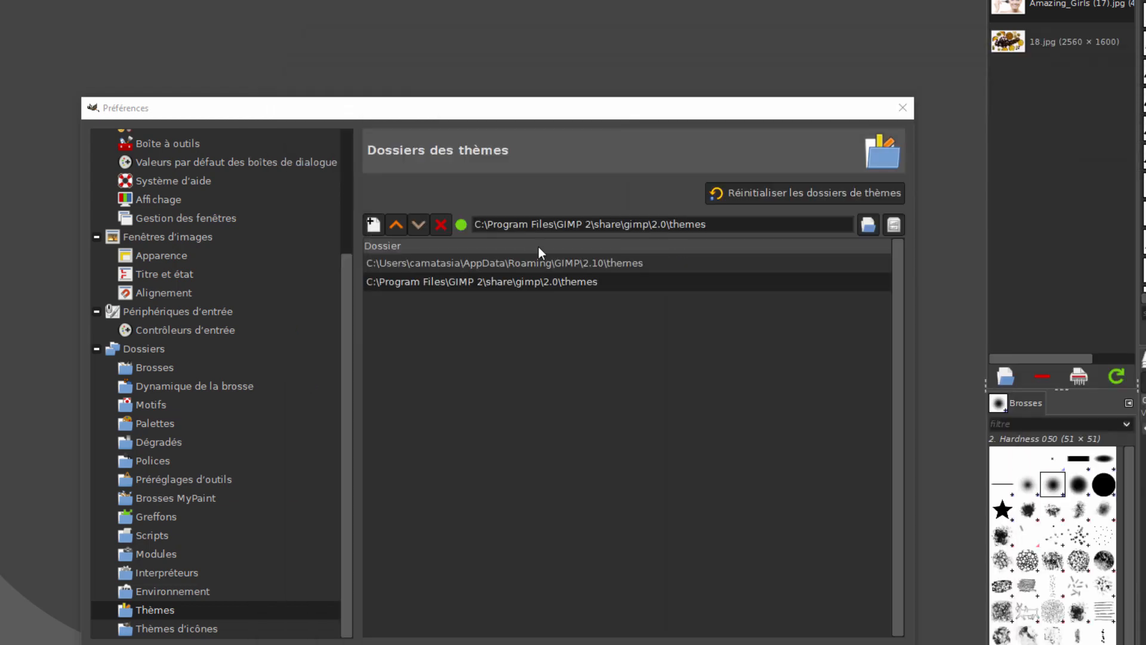
Locate the user's AppData theme folder from the Preferences' theme folder list and open its themes folder in File Explorer.
left_click(483, 263)
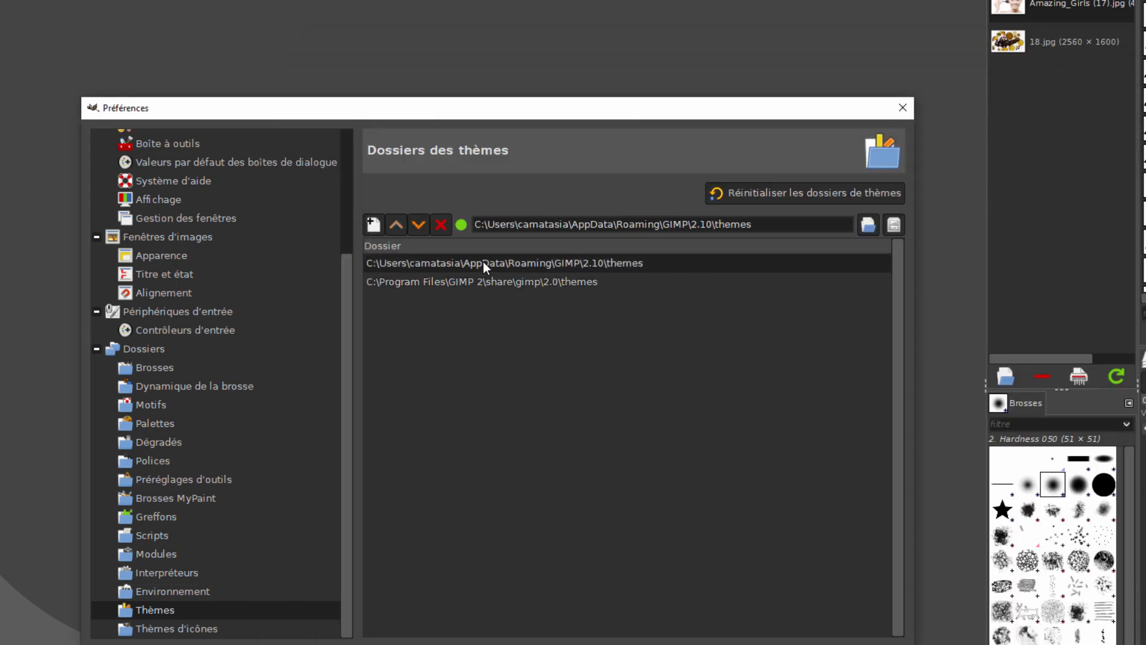
left_click(893, 224)
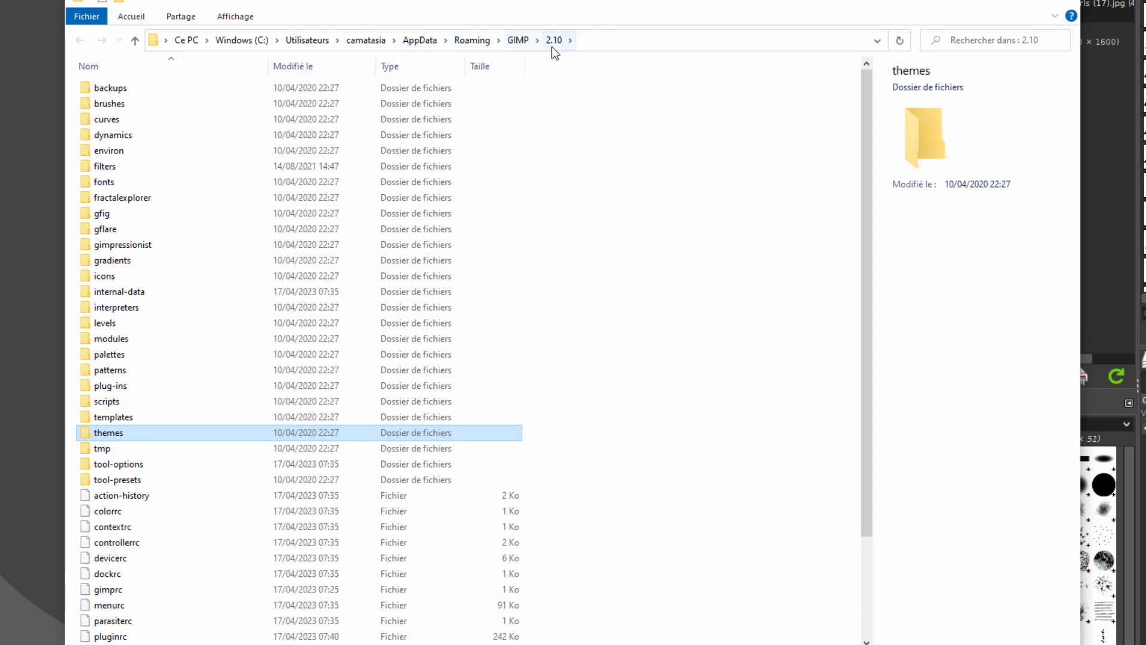
double_click(85, 432)
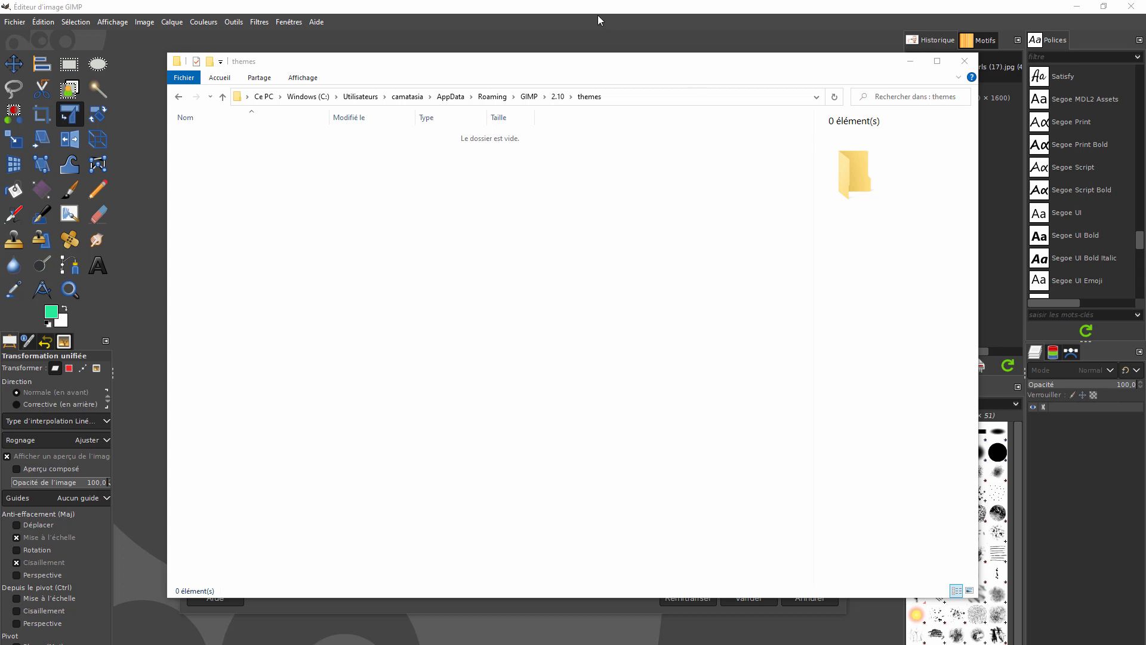
mouse_move(544, 71)
left_mouse_down()
mouse_move(509, 107)
mouse_move(545, 72)
left_mouse_up()
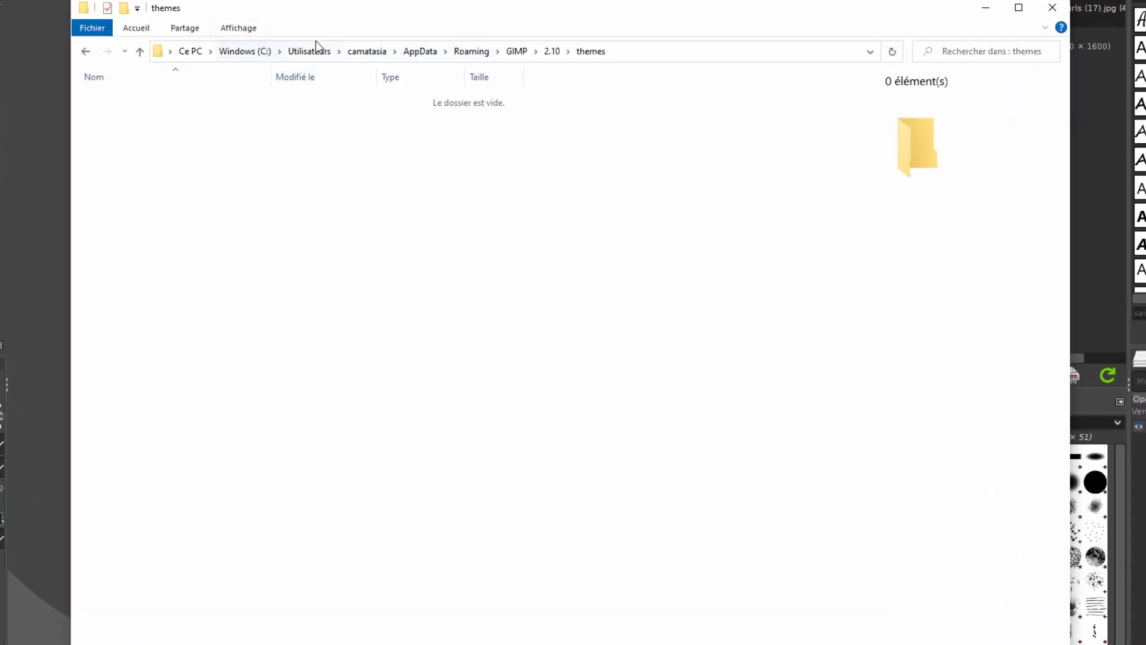
Go up to the user's profile folder and turn on the display of hidden items.
left_click_drag(354, 16, 1145, 77)
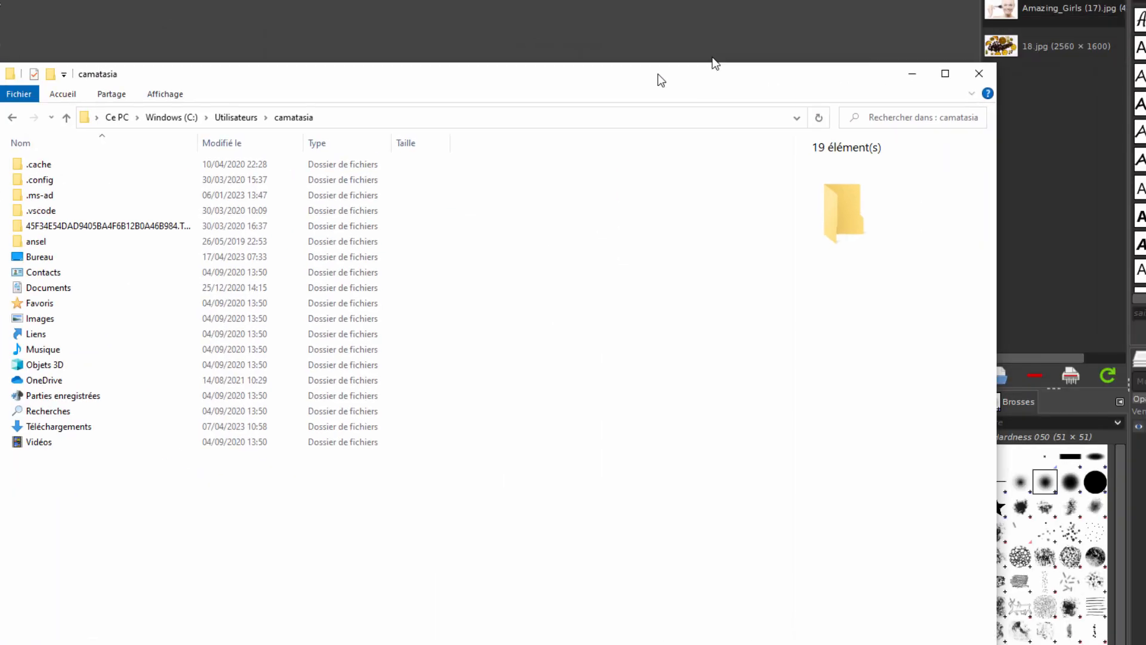
left_click_drag(658, 75, 878, 29)
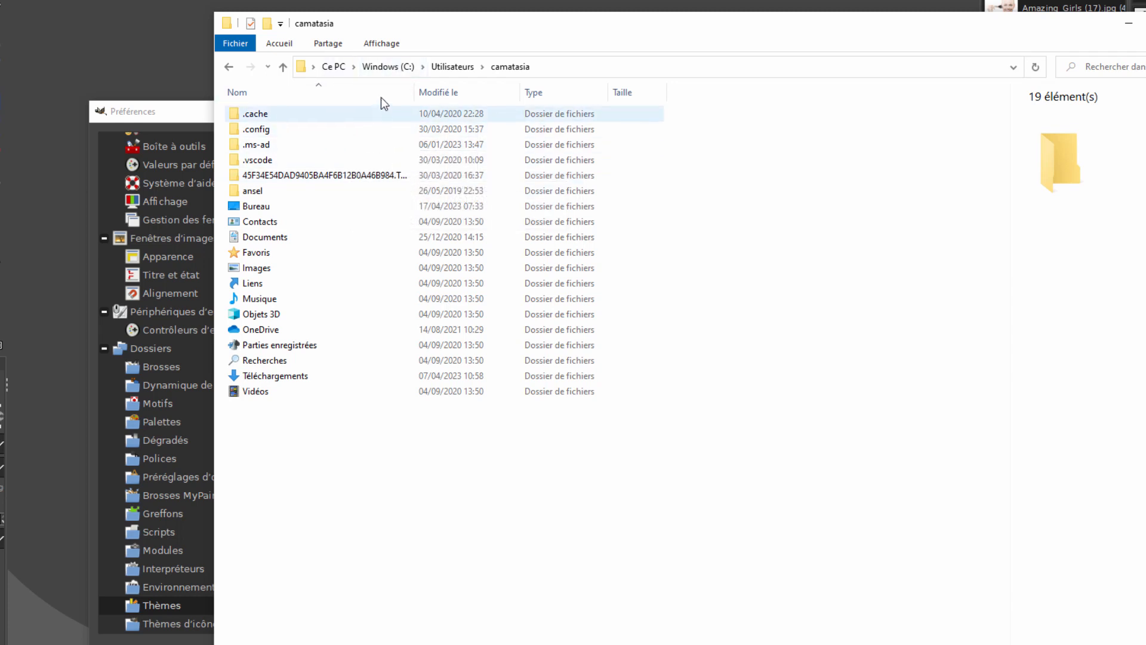
left_click(382, 46)
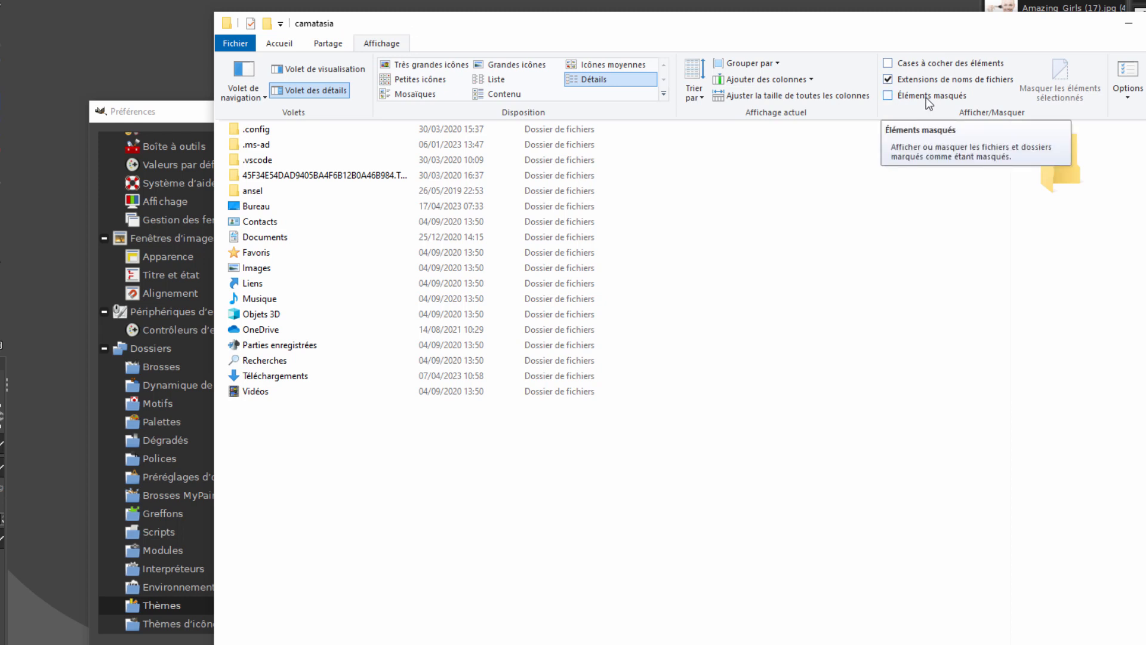
left_click(888, 96)
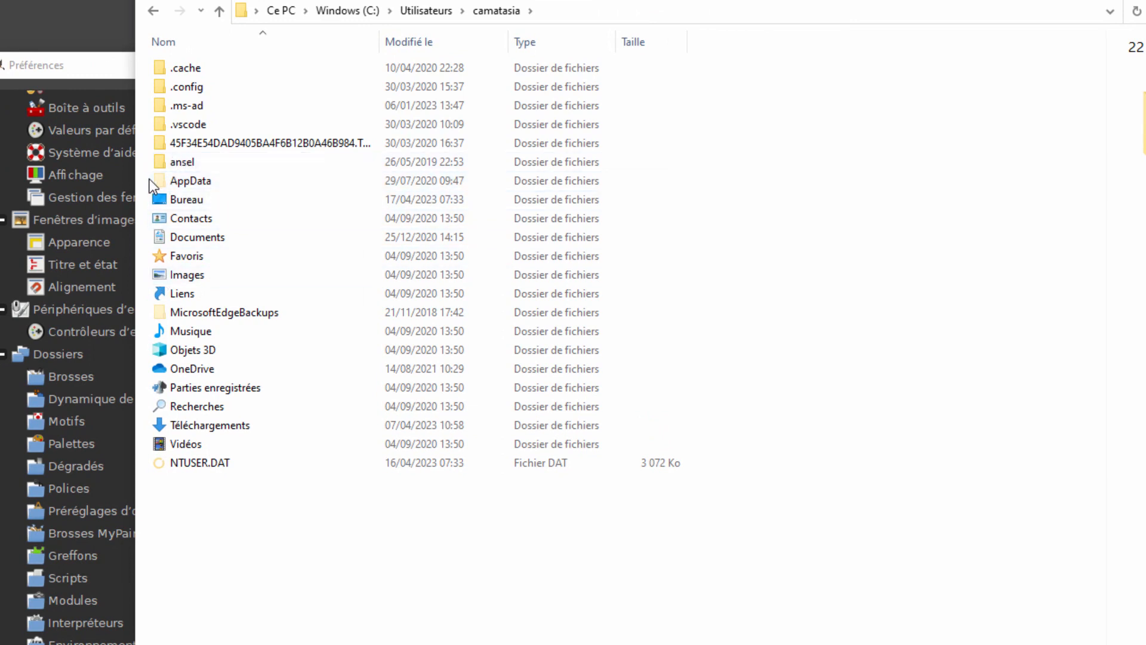
Open the hidden AppData folder in the user's profile and close the File Explorer window.
double_click(166, 184)
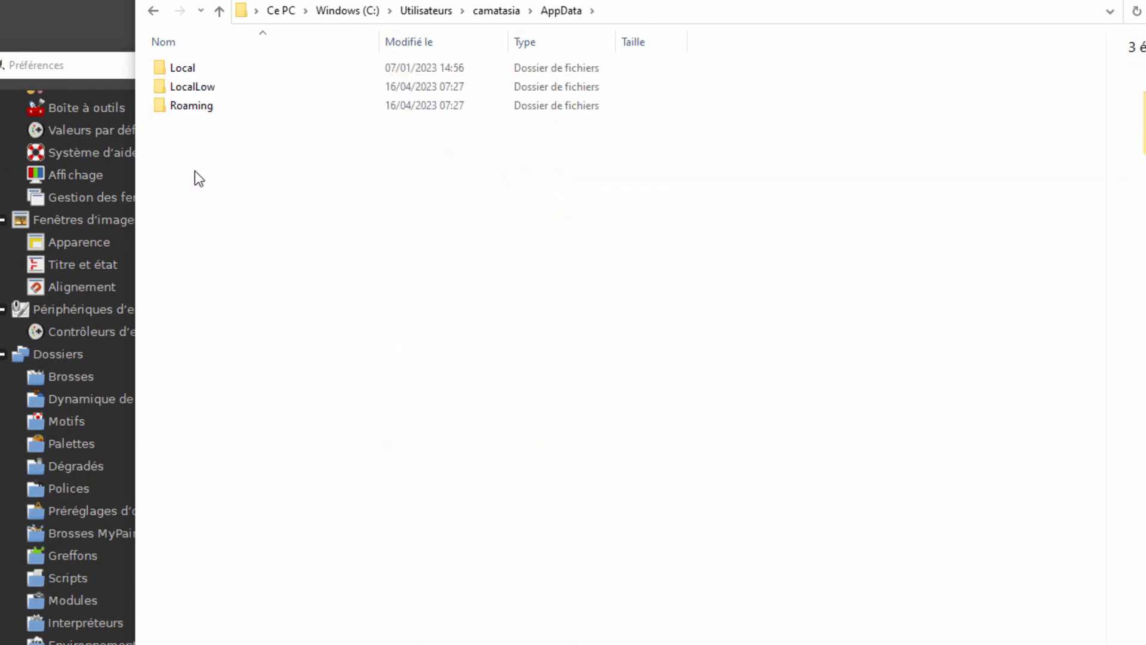
left_click_drag(846, 25, 788, 22)
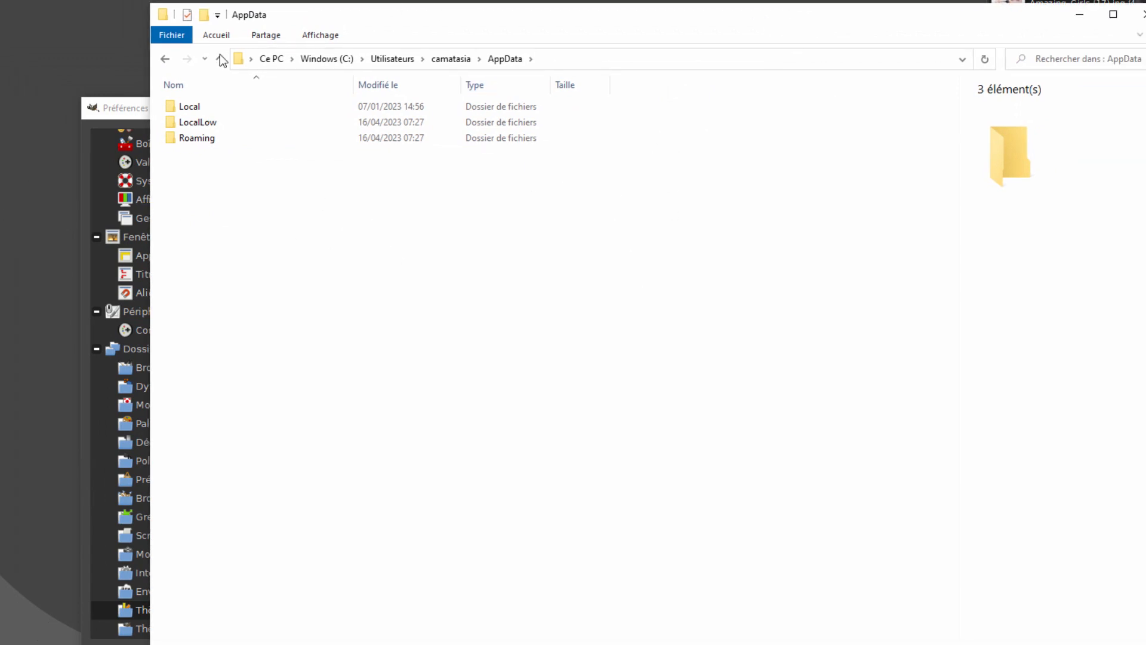
left_click(316, 37)
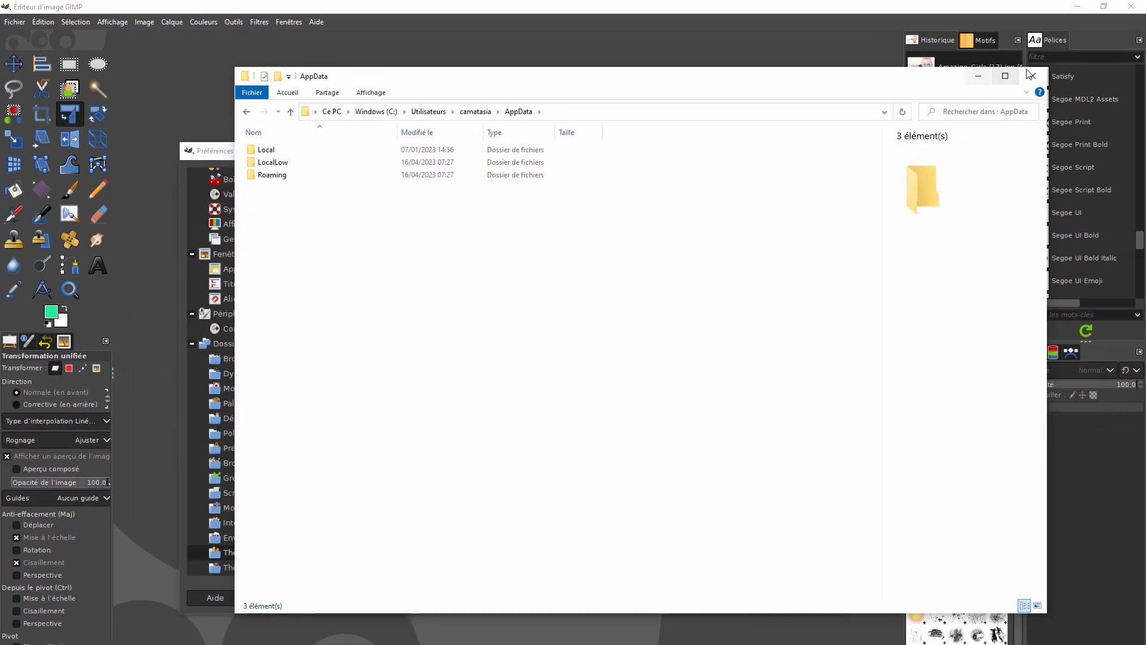
left_click(1033, 76)
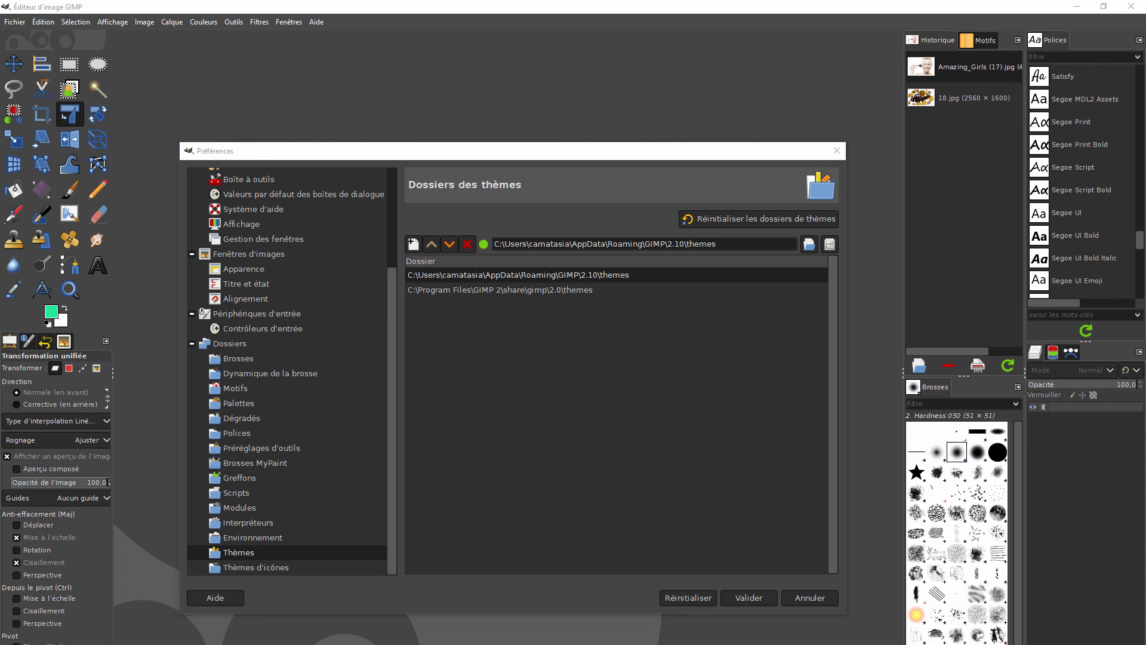
Arrange the Program Files themes folder and the user's GIMP 2.10 themes folder side by side in separate windows.
left_click_drag(892, 26, 360, 34)
left_click(809, 244)
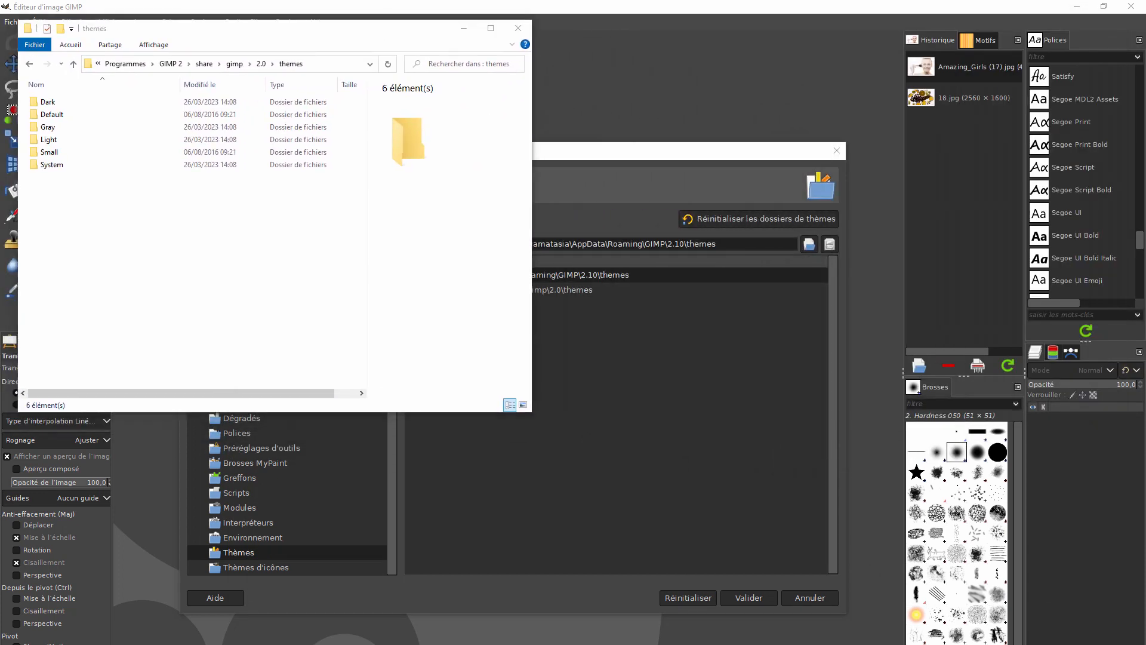
left_click_drag(711, 154, 768, 193)
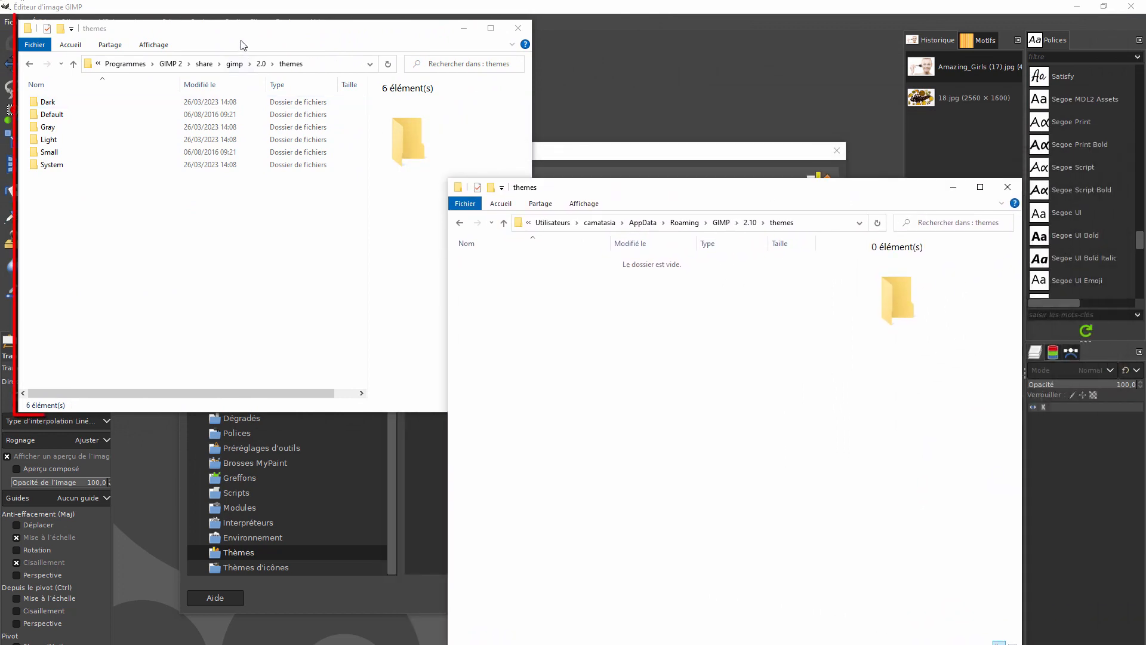
left_click(156, 94)
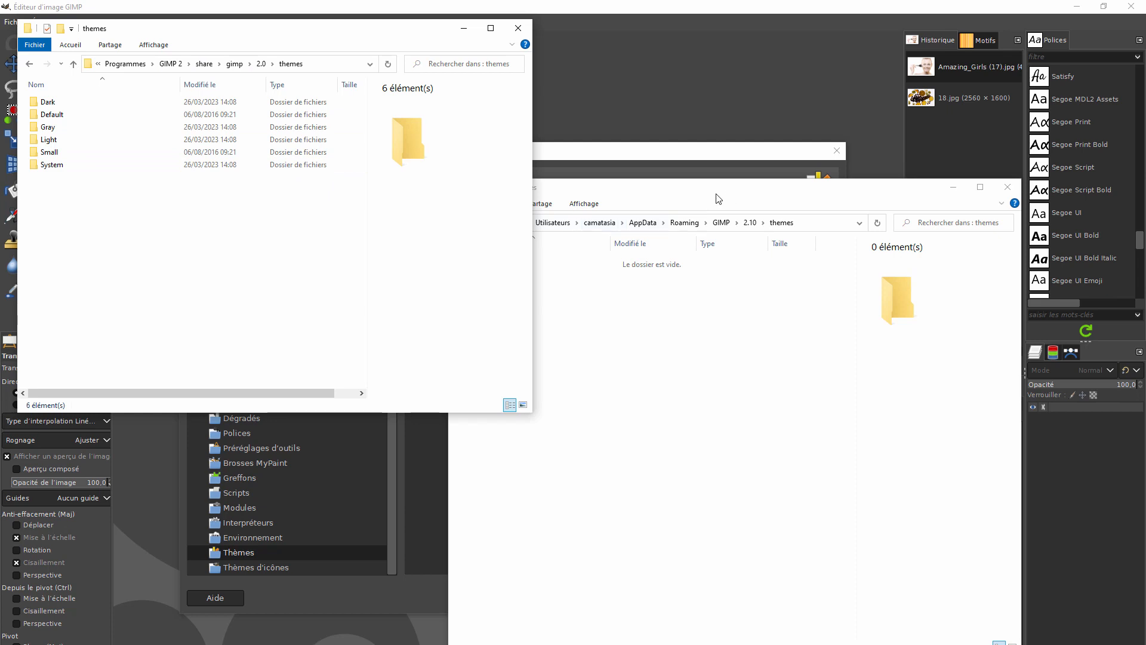
left_click_drag(719, 199, 810, 94)
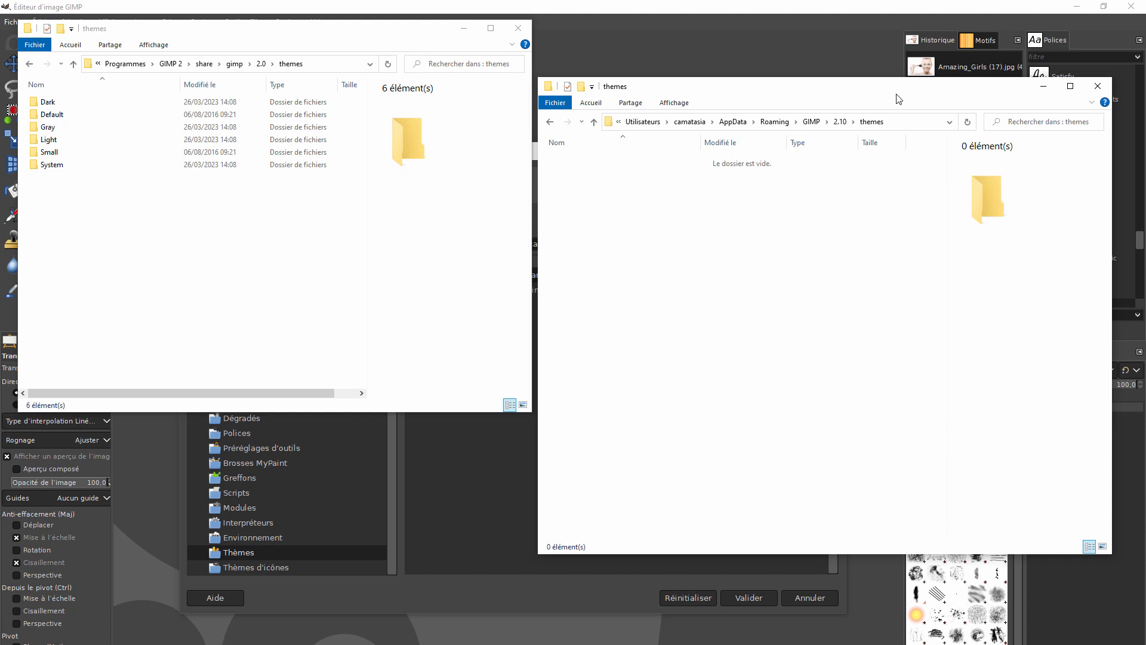
left_click_drag(899, 99, 906, 85)
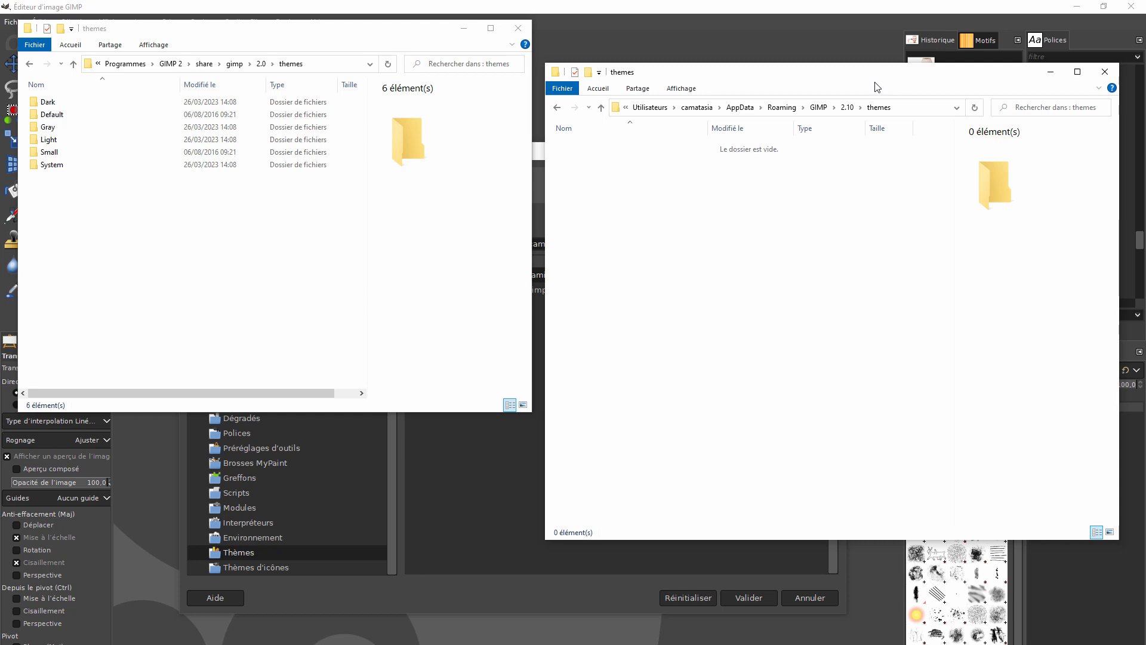
left_click_drag(878, 87, 875, 91)
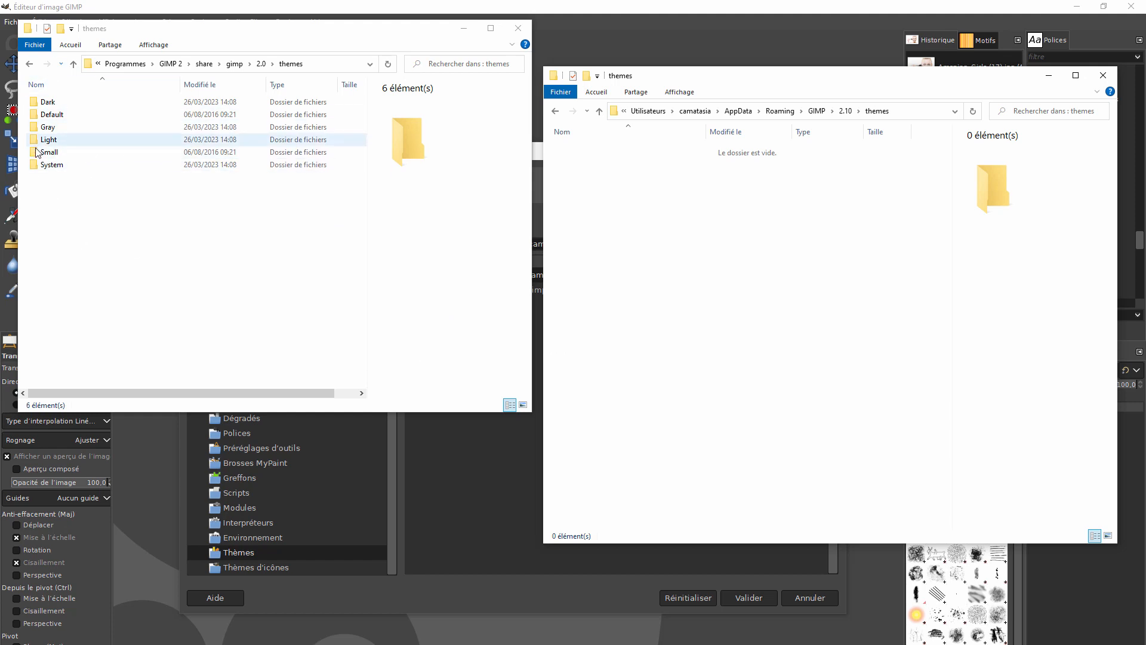
Copy the Dark theme folder from the Program Files themes folder into the user's GIMP 2.10 themes folder.
left_click(34, 104)
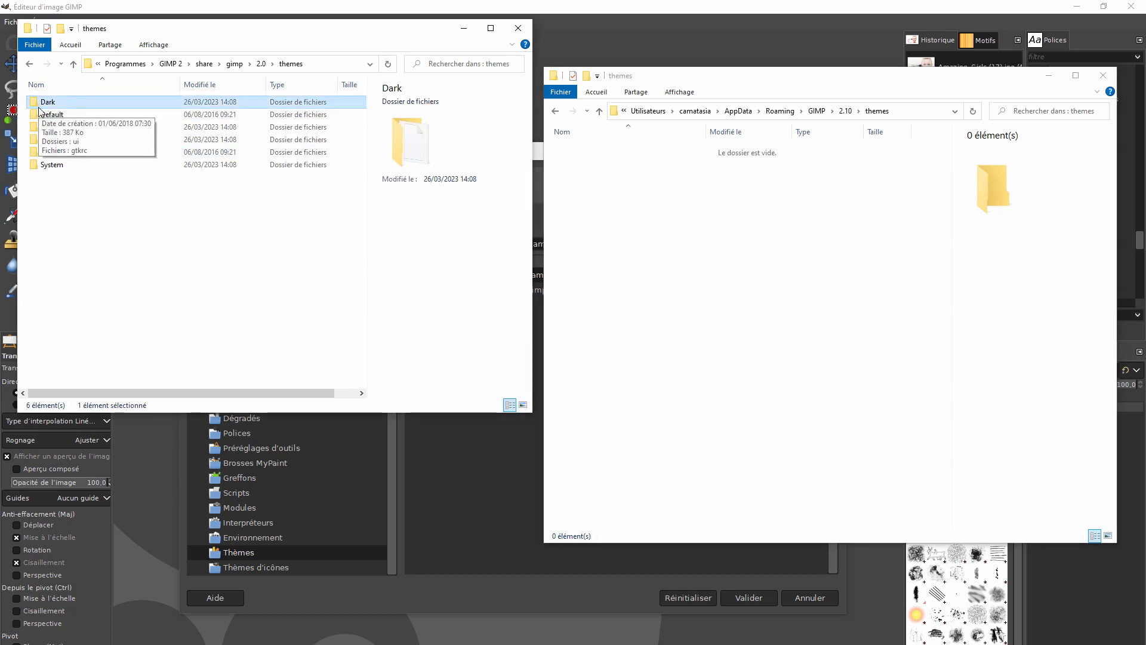
left_click(737, 258)
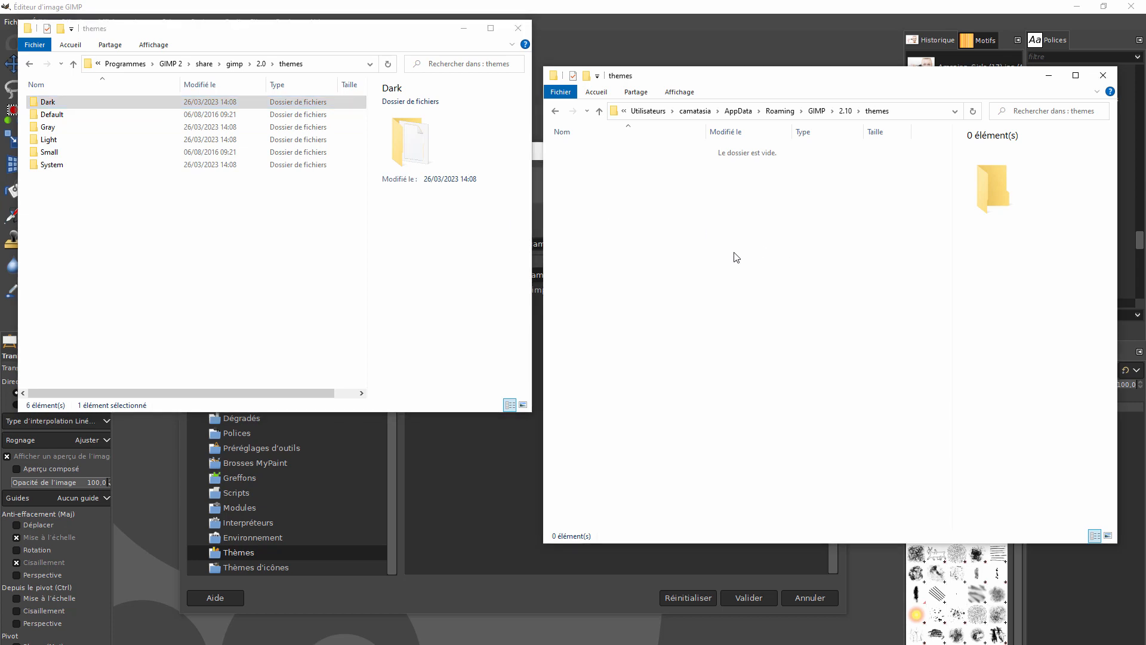
key("ctrl+v")
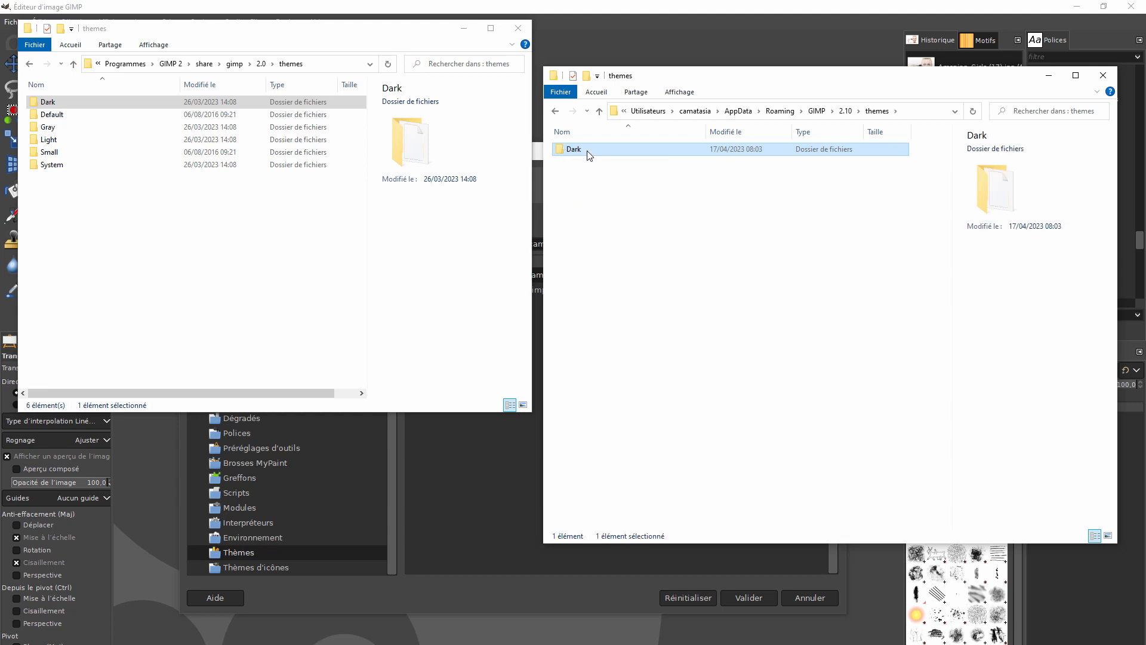
mouse_move(578, 152)
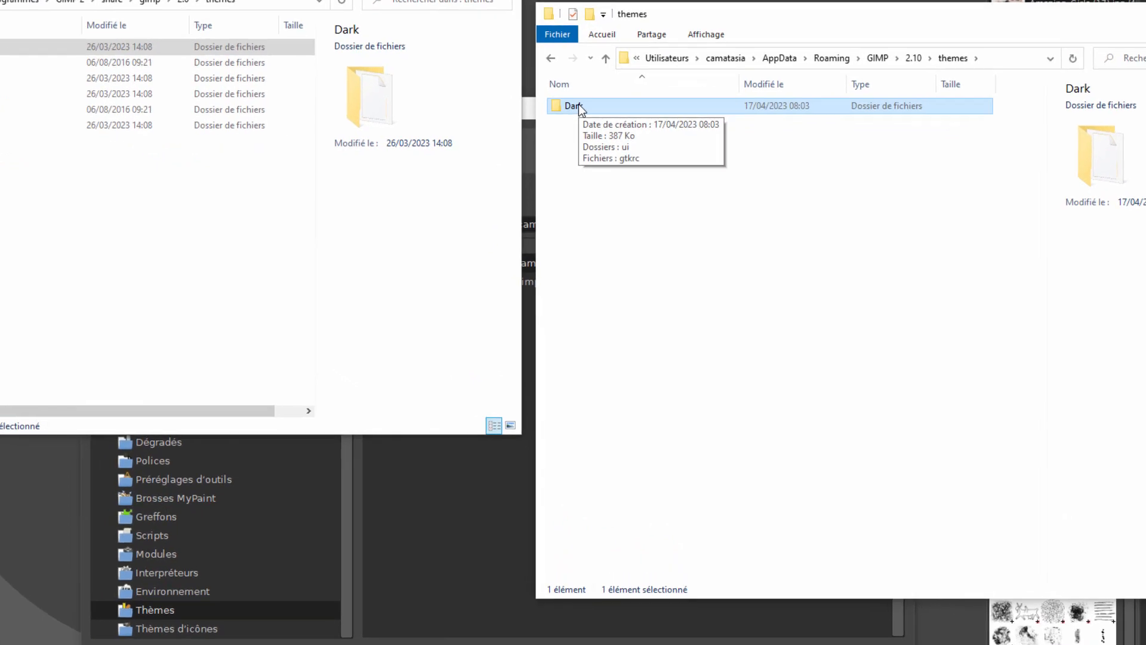
Rename the copied Dark folder in the user's themes folder to "Dark big font" and open it.
left_click(584, 109)
left_click(584, 110)
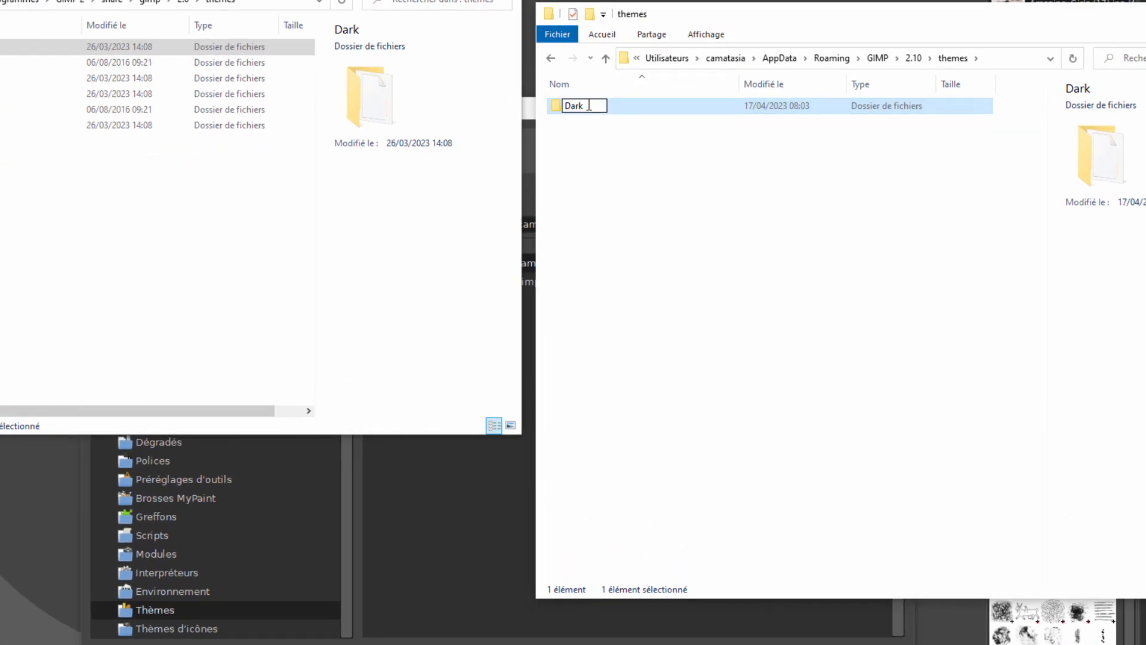
type("-big-font")
left_click_drag(585, 106, 603, 107)
left_click(599, 179)
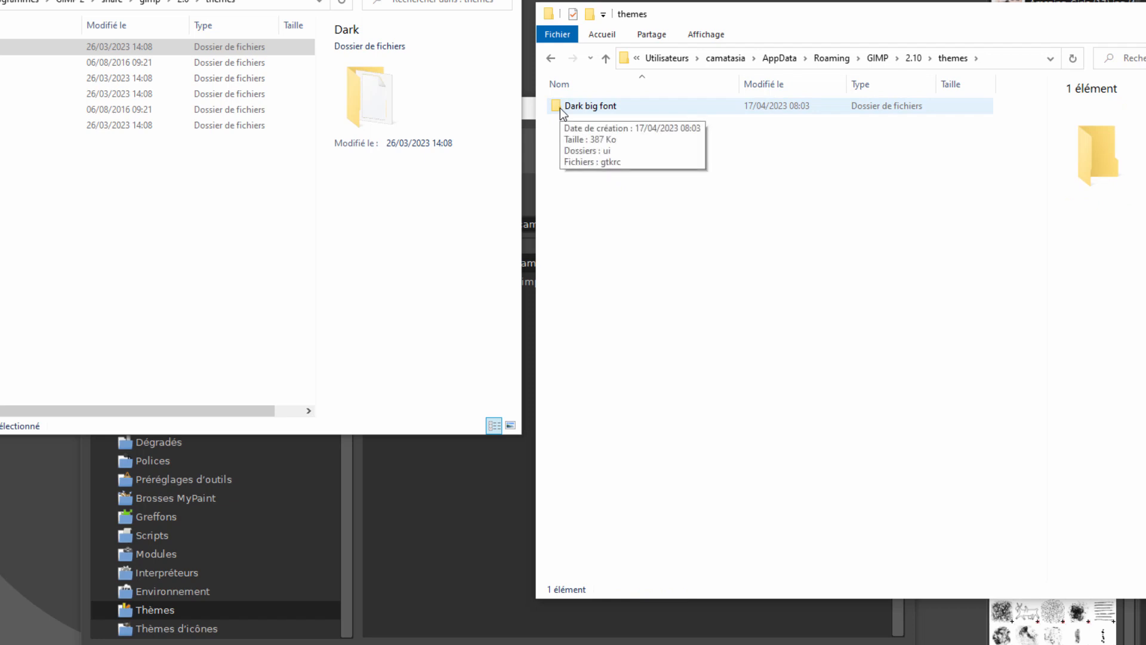
double_click(560, 109)
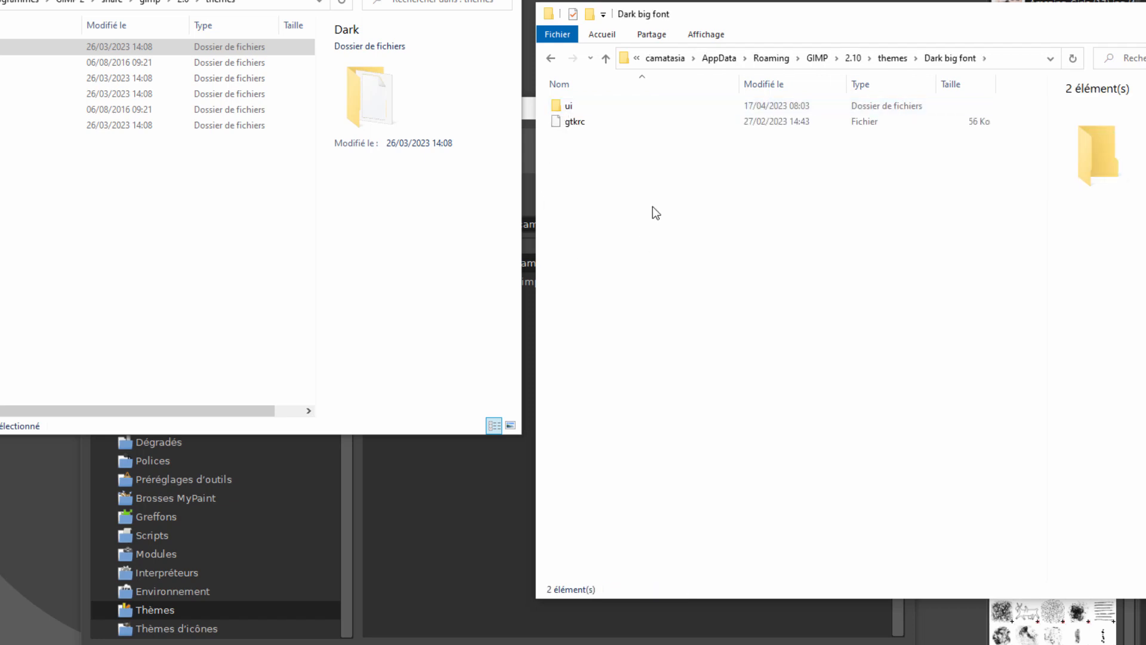
Examine the interface images in the theme's ui subfolder and return to the Dark big font folder.
double_click(557, 105)
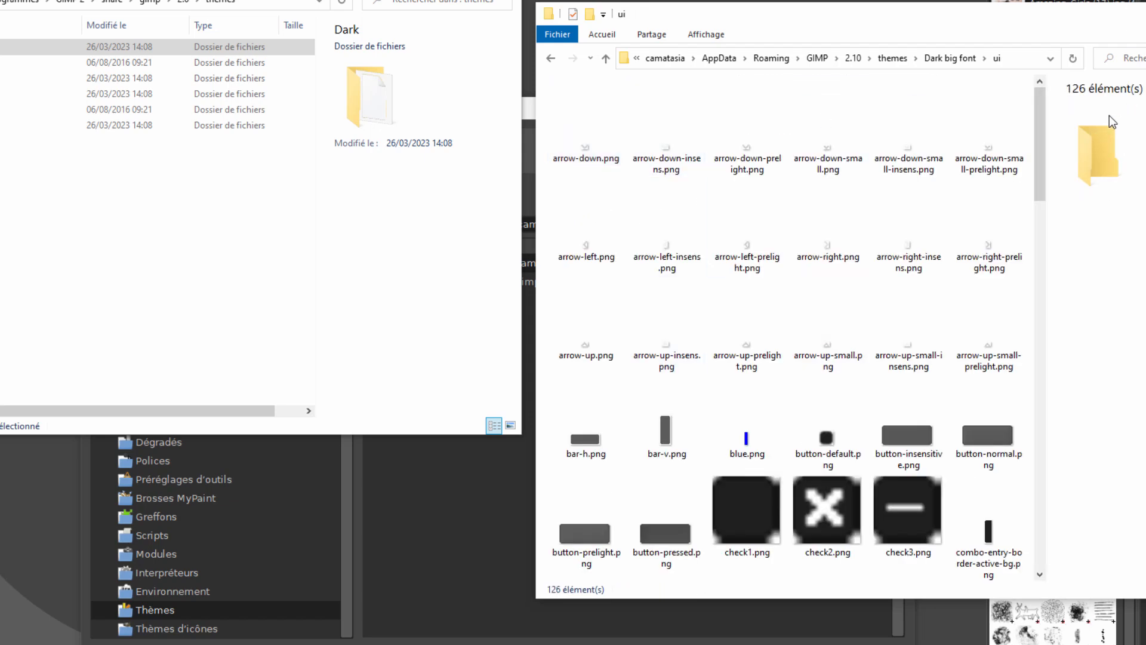
left_click_drag(1041, 130, 1057, 78)
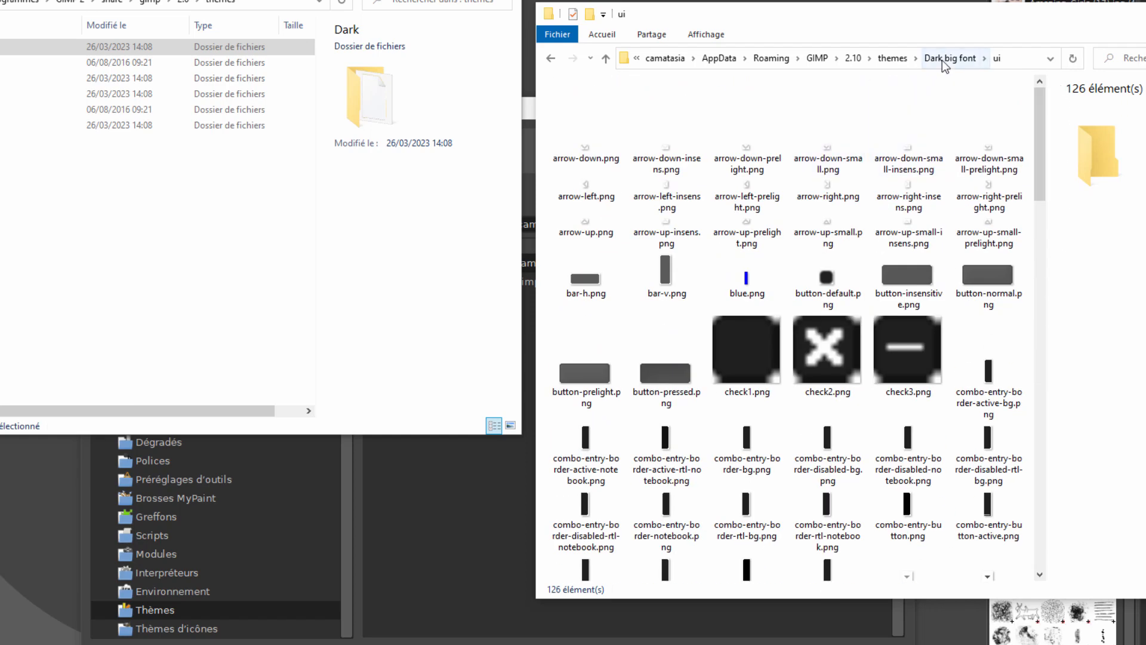
left_click(943, 59)
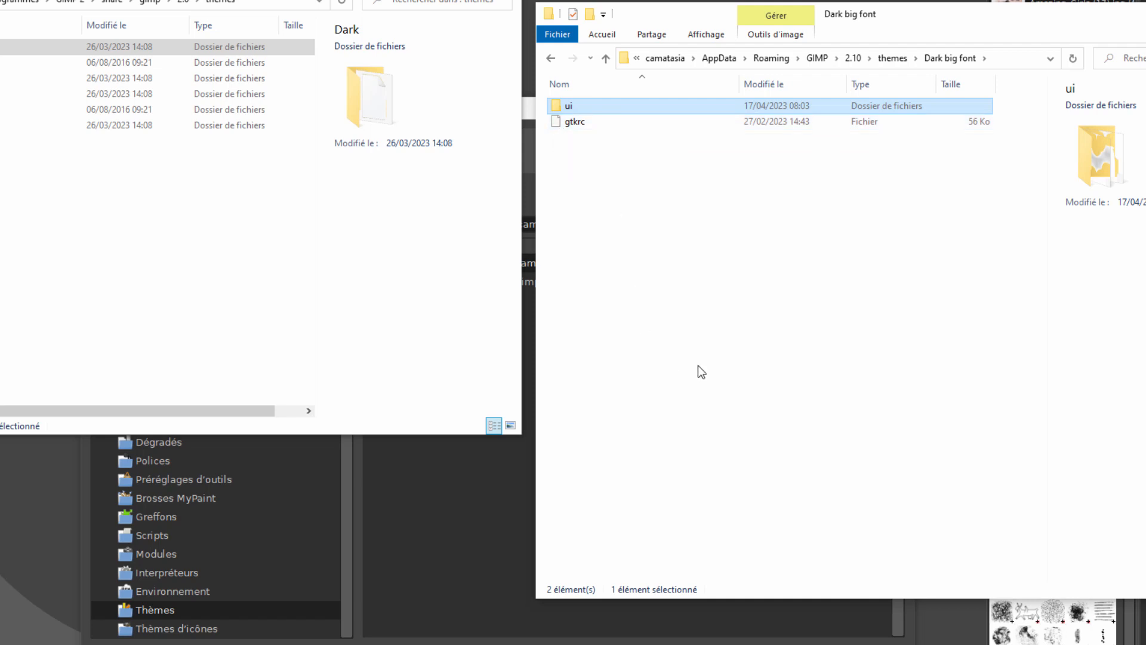
Open the gtkrc file of the Dark big font theme with Bloc-notes and maximize its window.
left_click(555, 123)
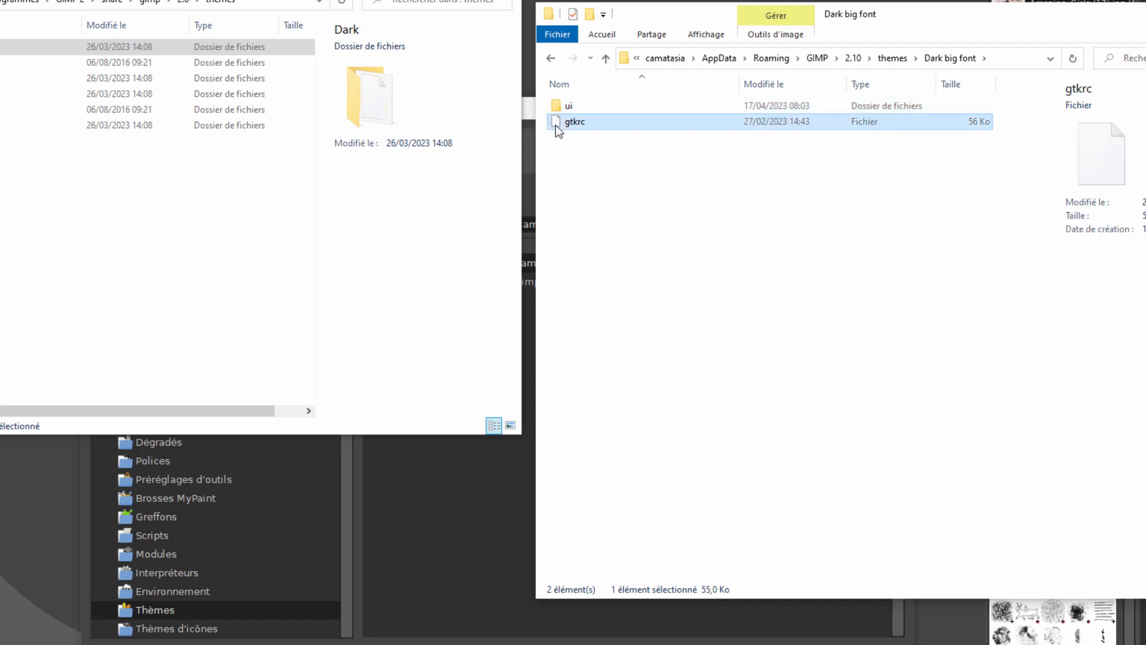
right_click(557, 127)
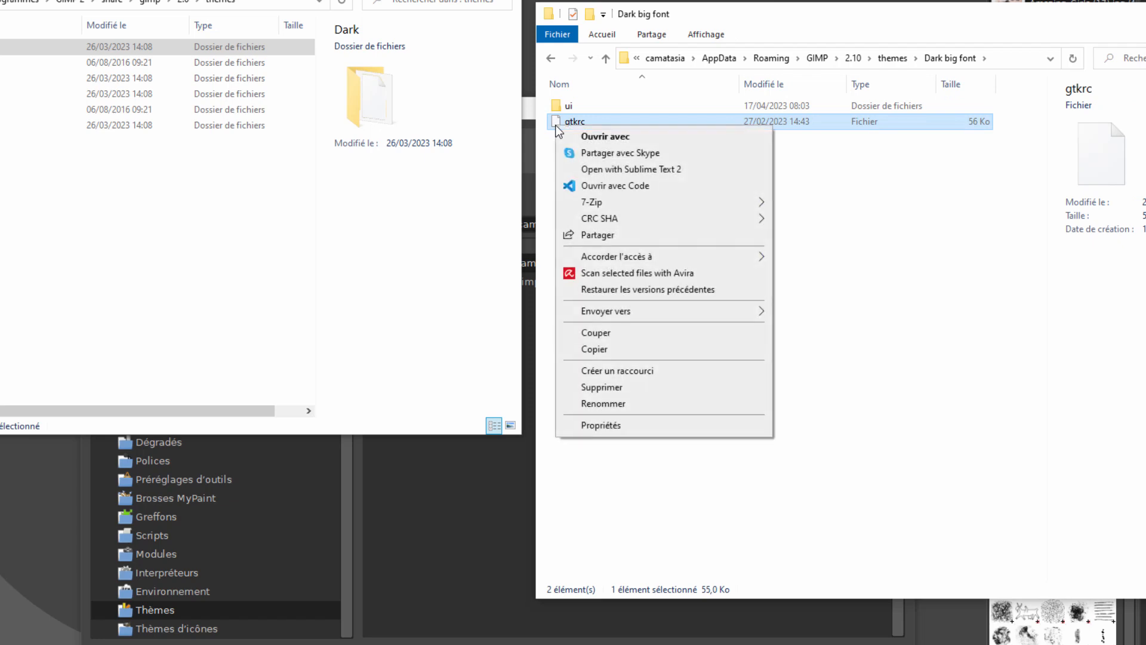
left_click(605, 136)
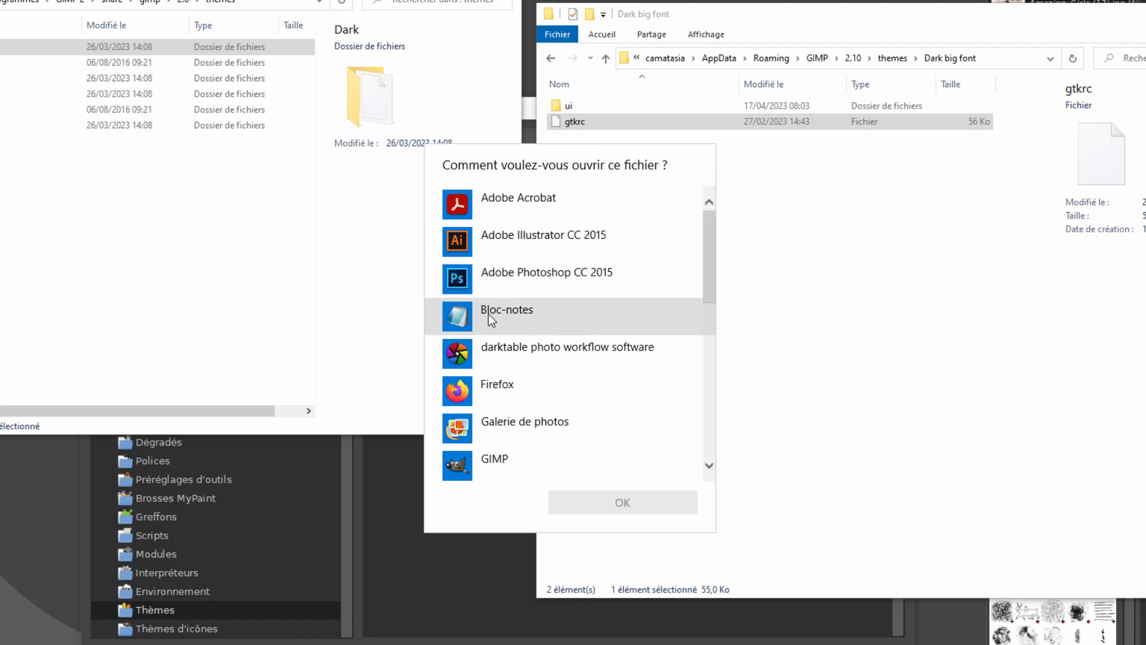
left_click(458, 322)
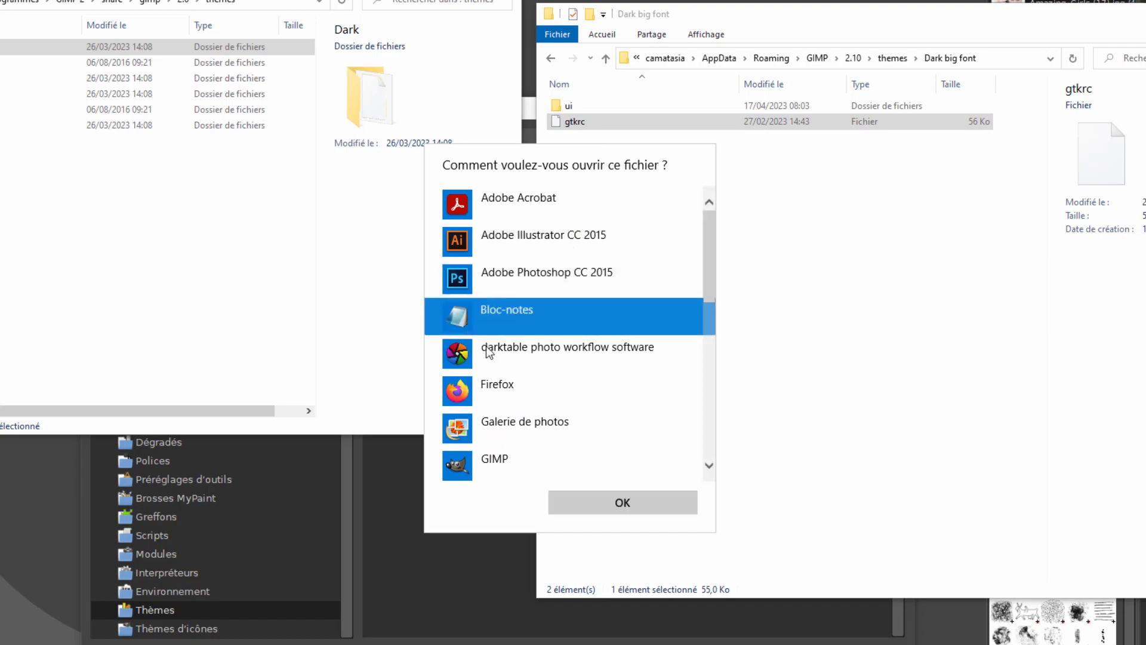
left_click(621, 503)
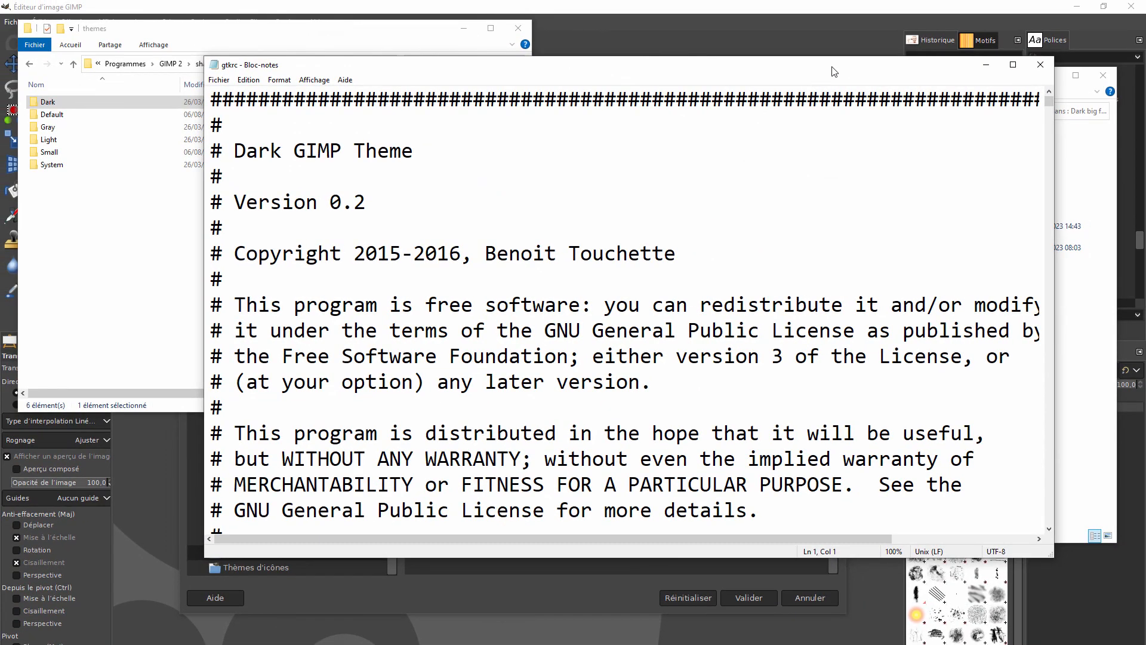
left_click(1014, 65)
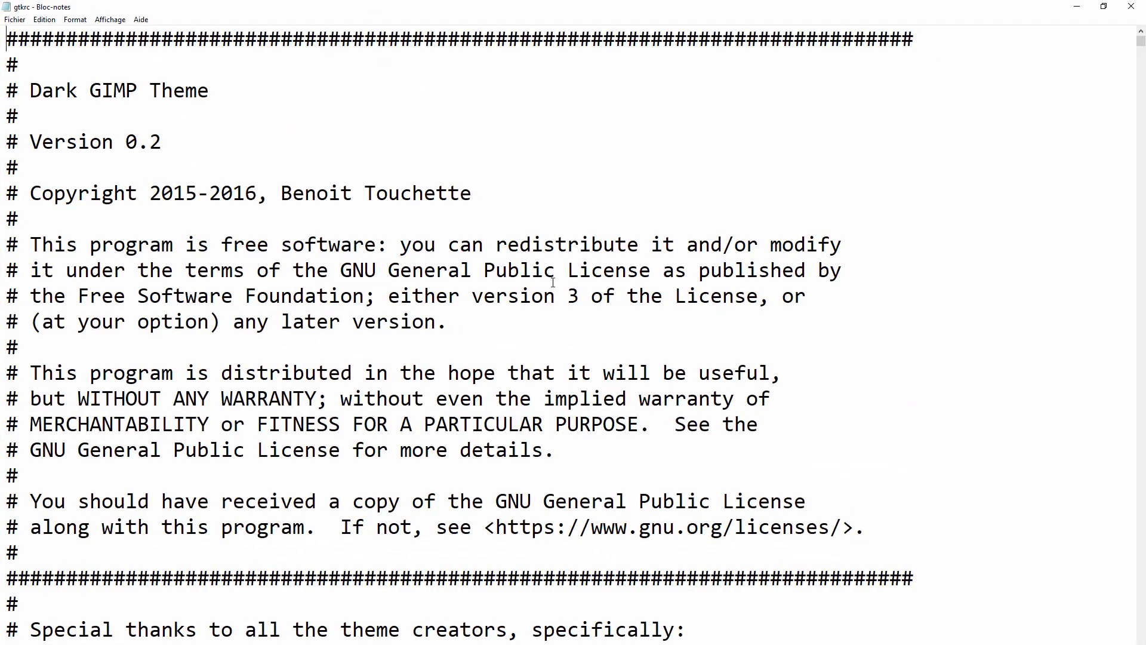
Set the text editor's display font size to 22, keeping the Consolas font in the Normal style.
scroll(502, 325, "down", 5)
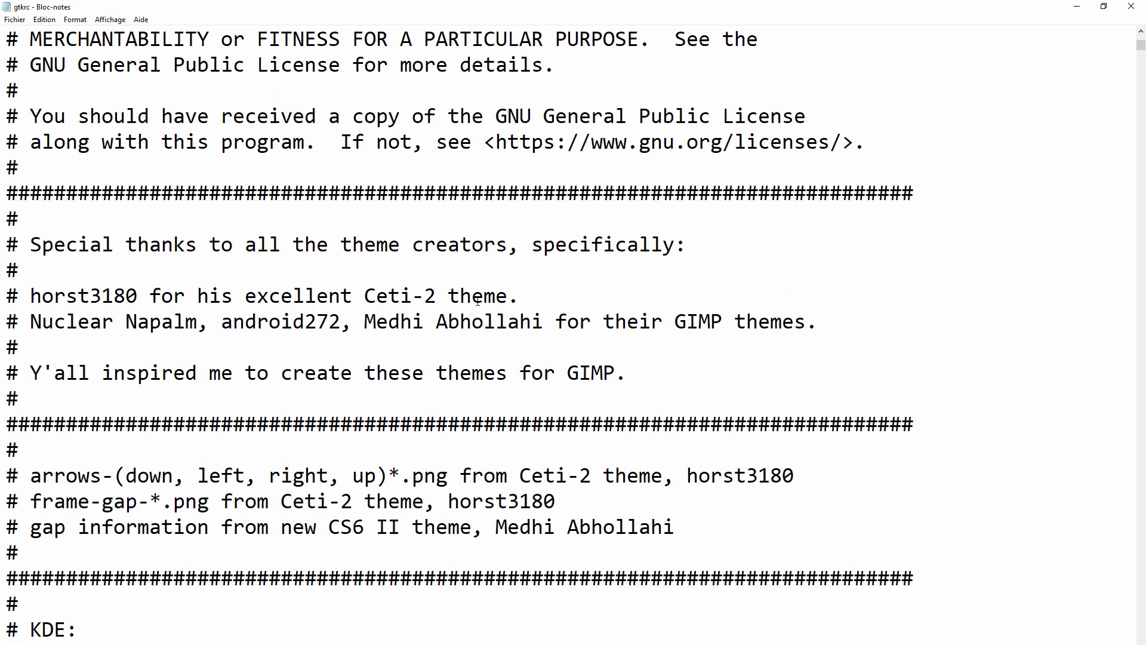
scroll(478, 301, "up", 5)
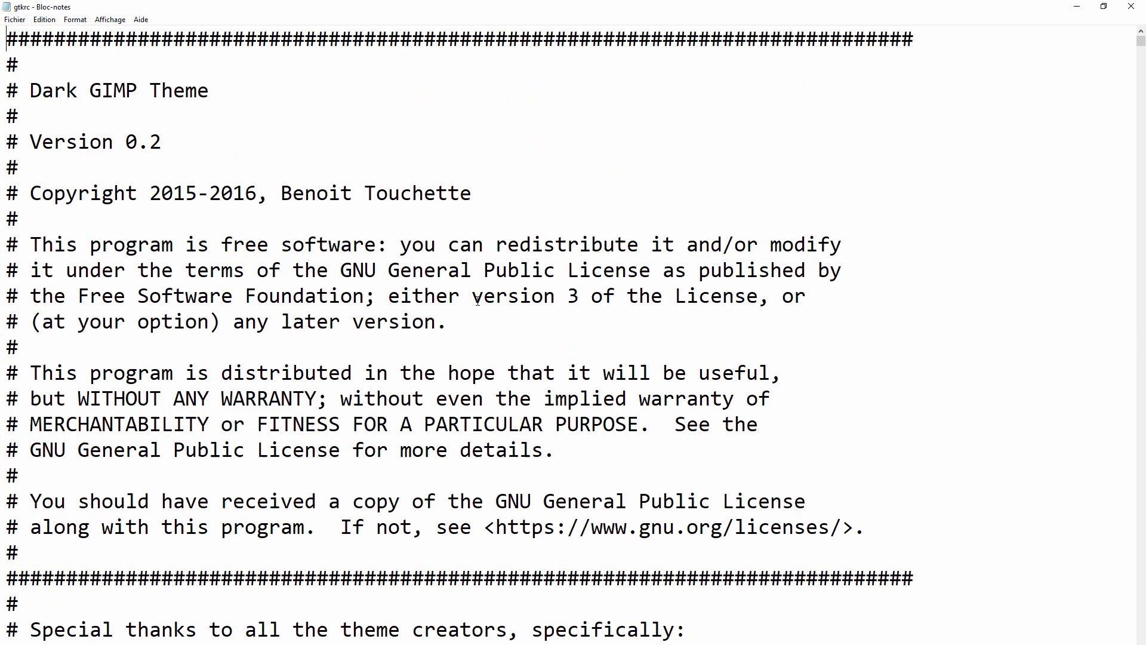
left_click(80, 22)
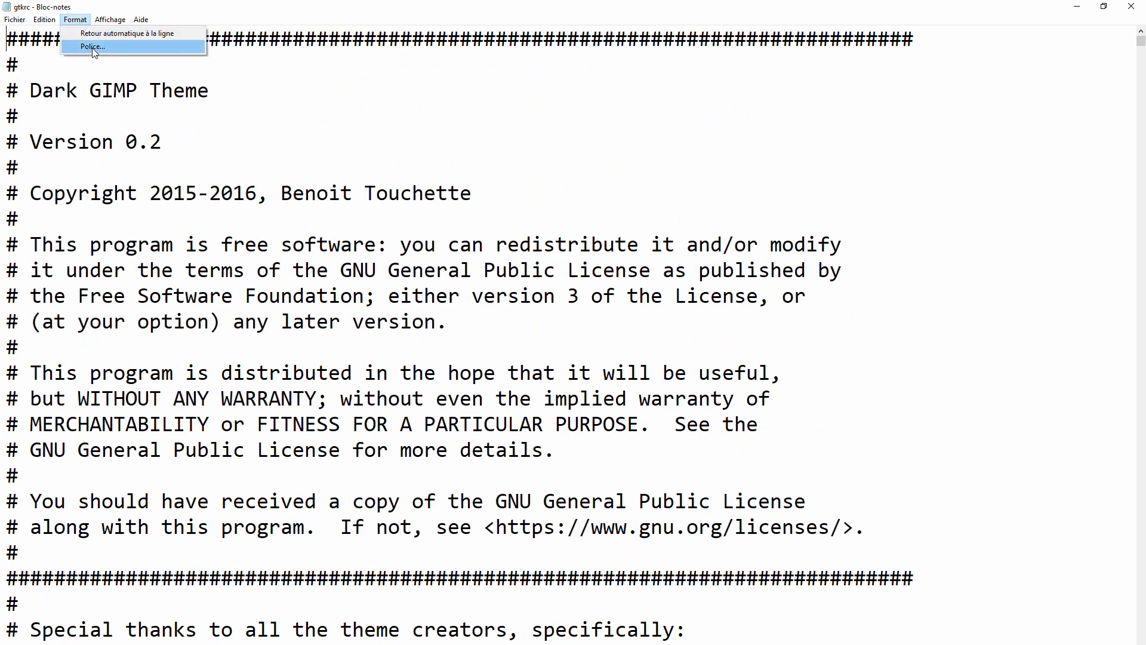
left_click(91, 46)
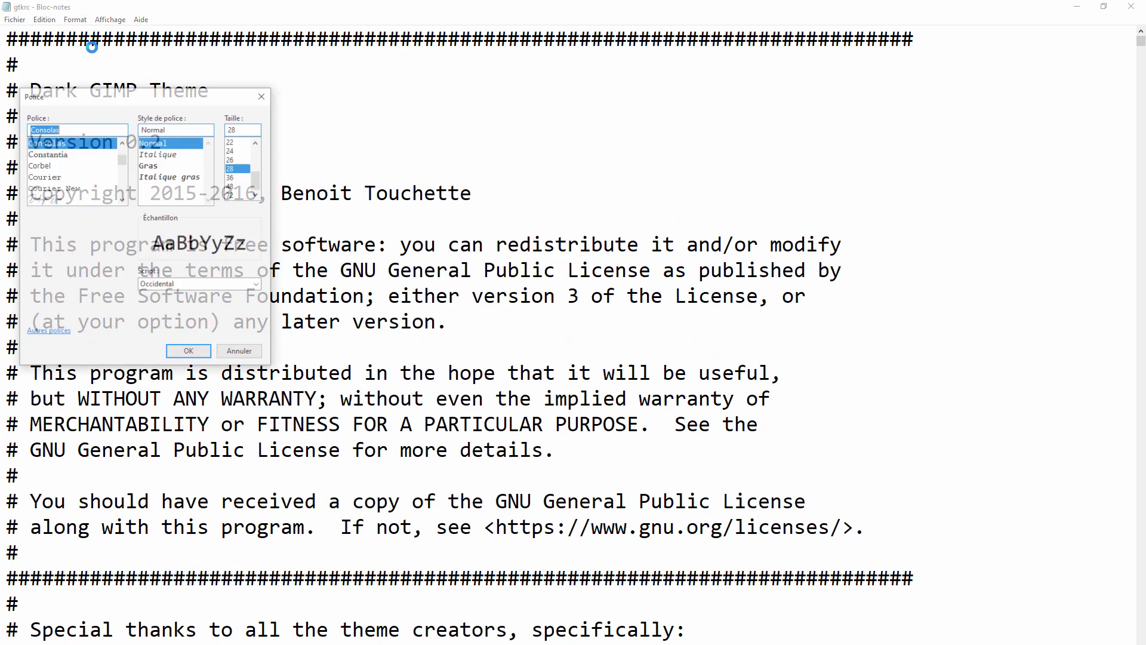
left_click(232, 142)
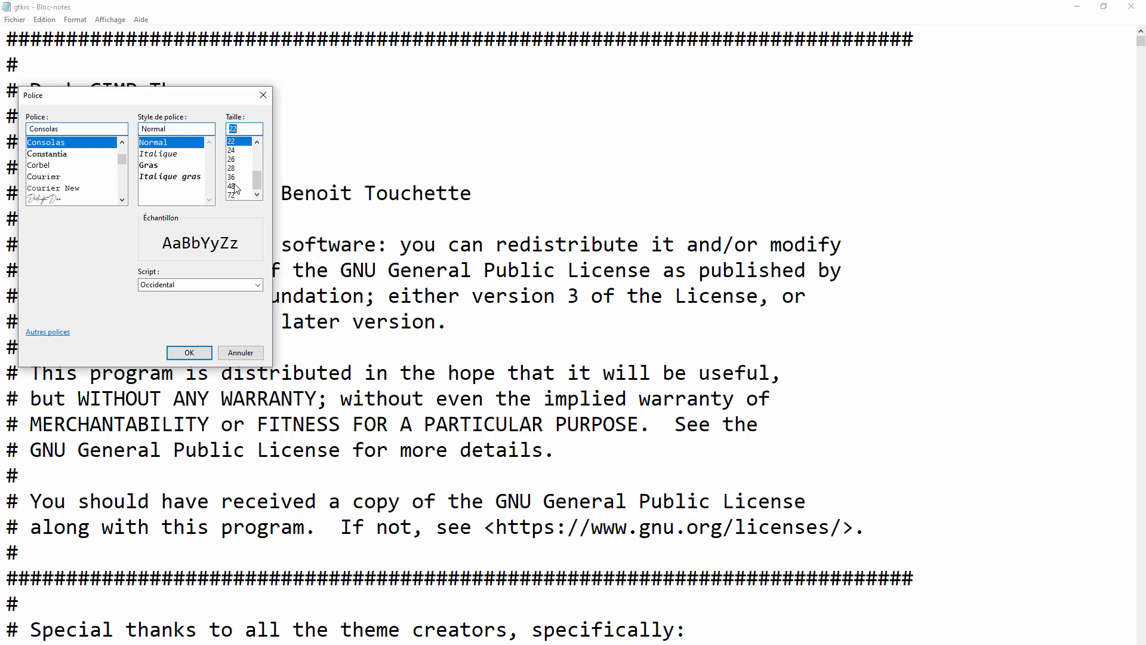
left_click(189, 353)
Uncomment the gtk-font-name line and the font_name line of the gimp-dark-default-style block by removing their leading # characters.
scroll(479, 334, "down", 6)
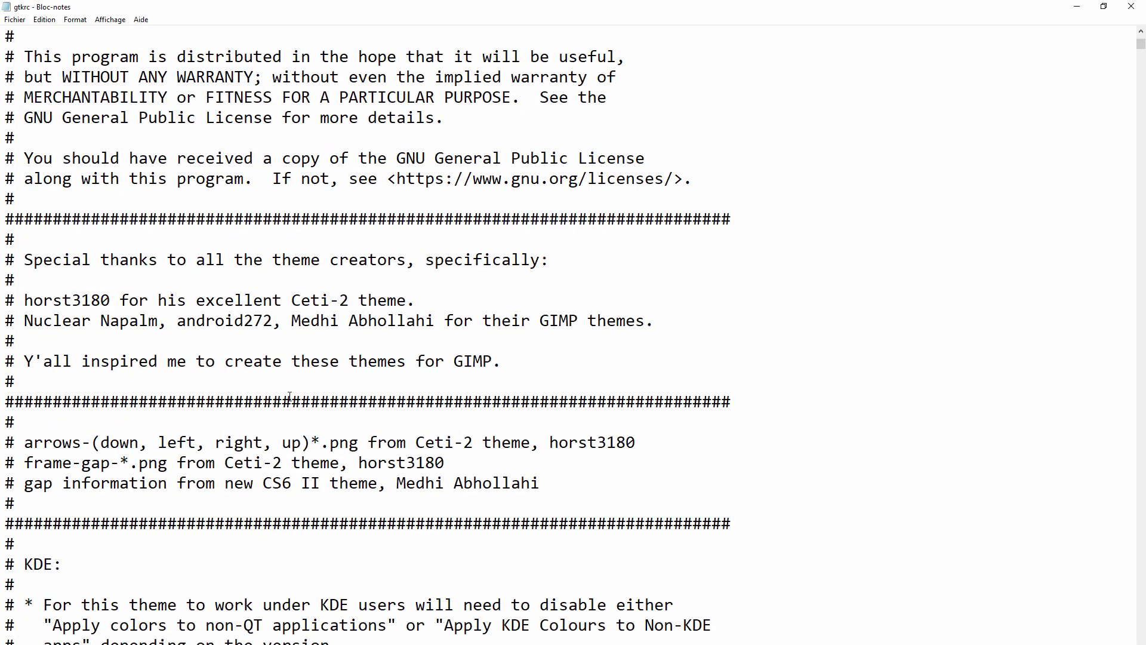
scroll(295, 387, "down", 7)
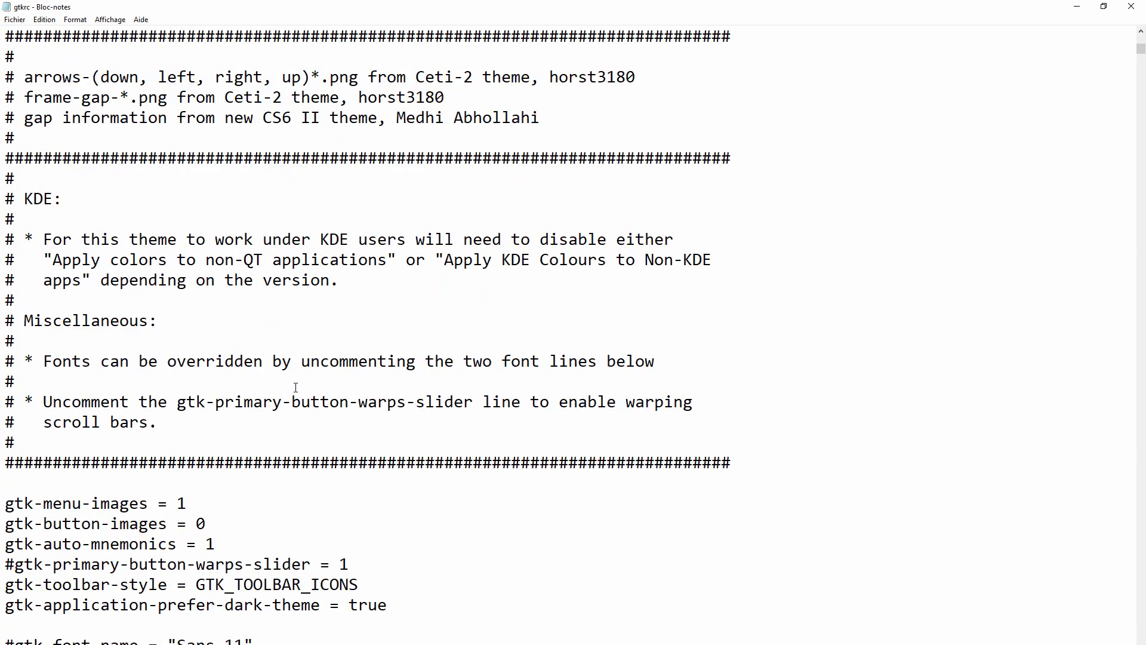
scroll(295, 388, "down", 2)
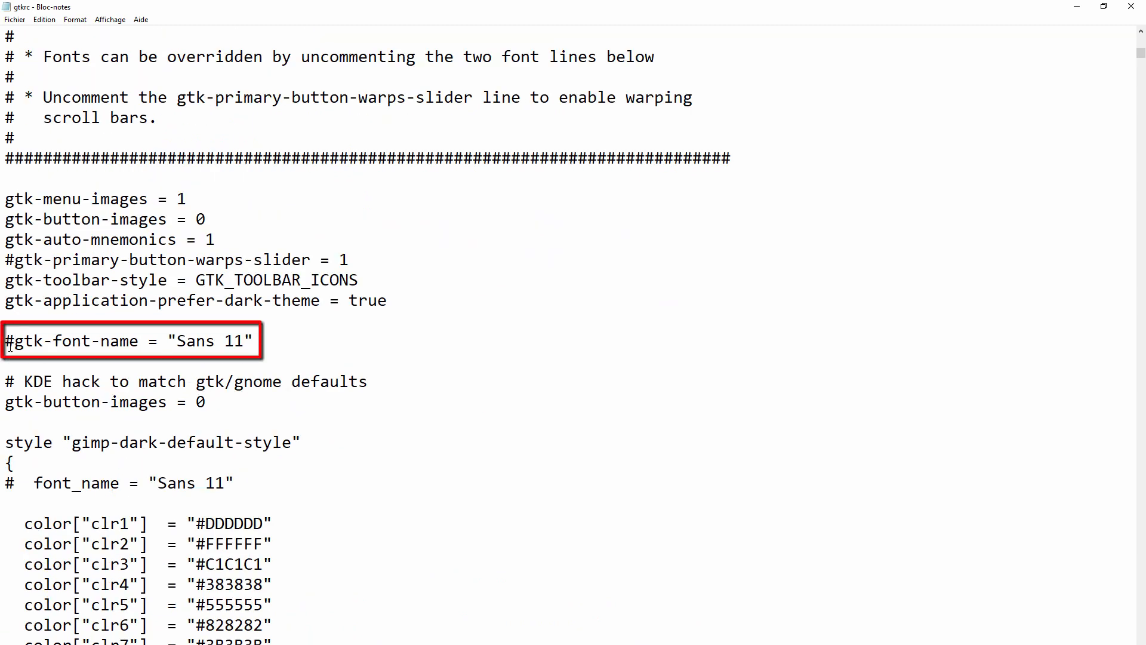
left_click_drag(10, 347, 273, 354)
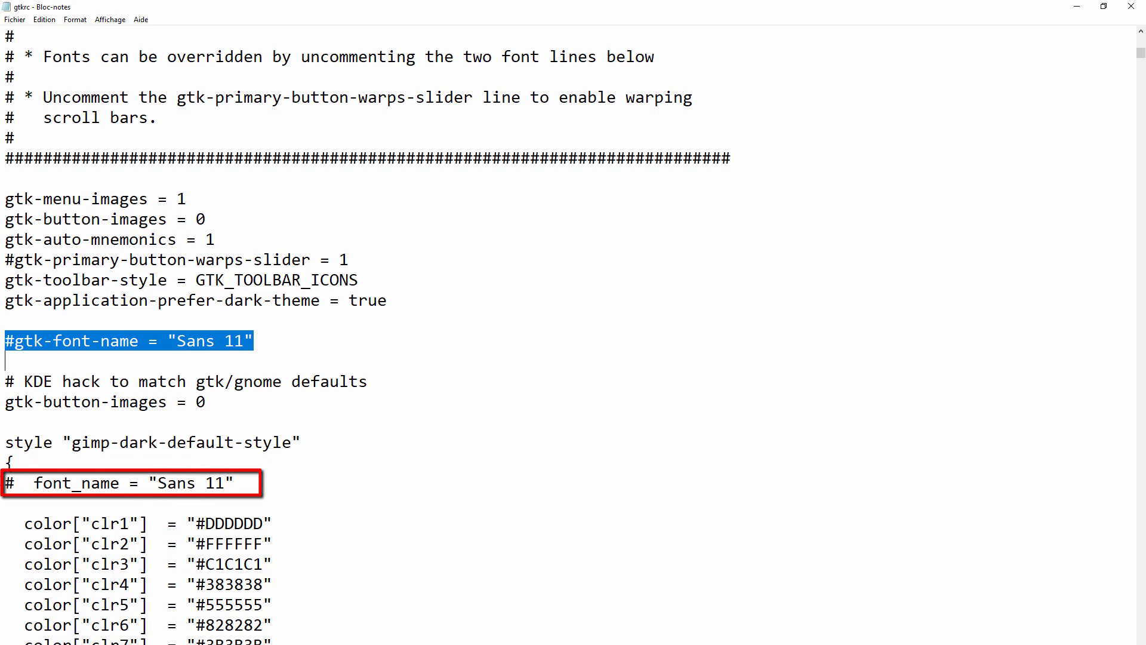
mouse_move(9, 484)
left_mouse_down()
mouse_move(259, 486)
mouse_move(281, 407)
left_mouse_up()
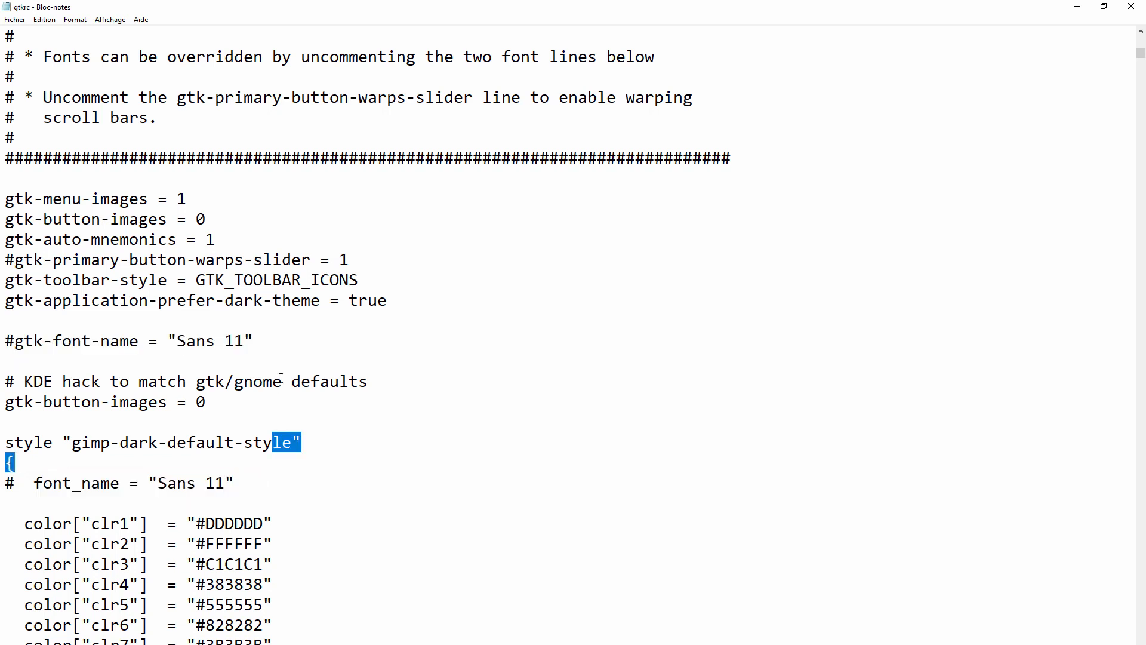
left_click(263, 475)
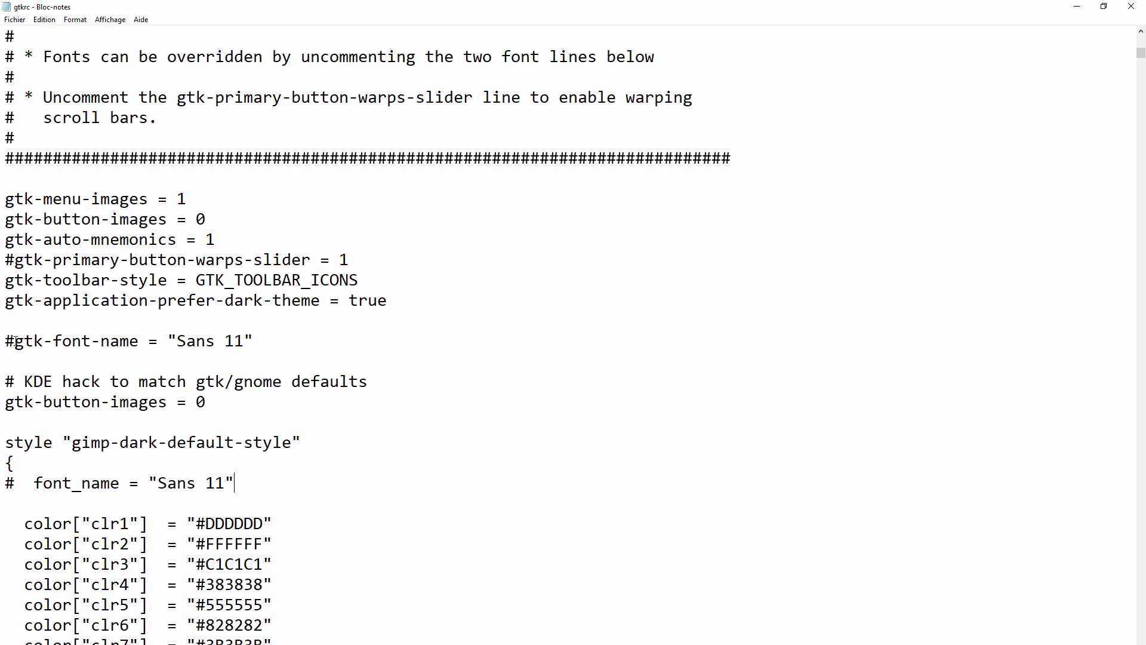
left_click(15, 341)
left_click_drag(15, 341, 3, 340)
key("Delete")
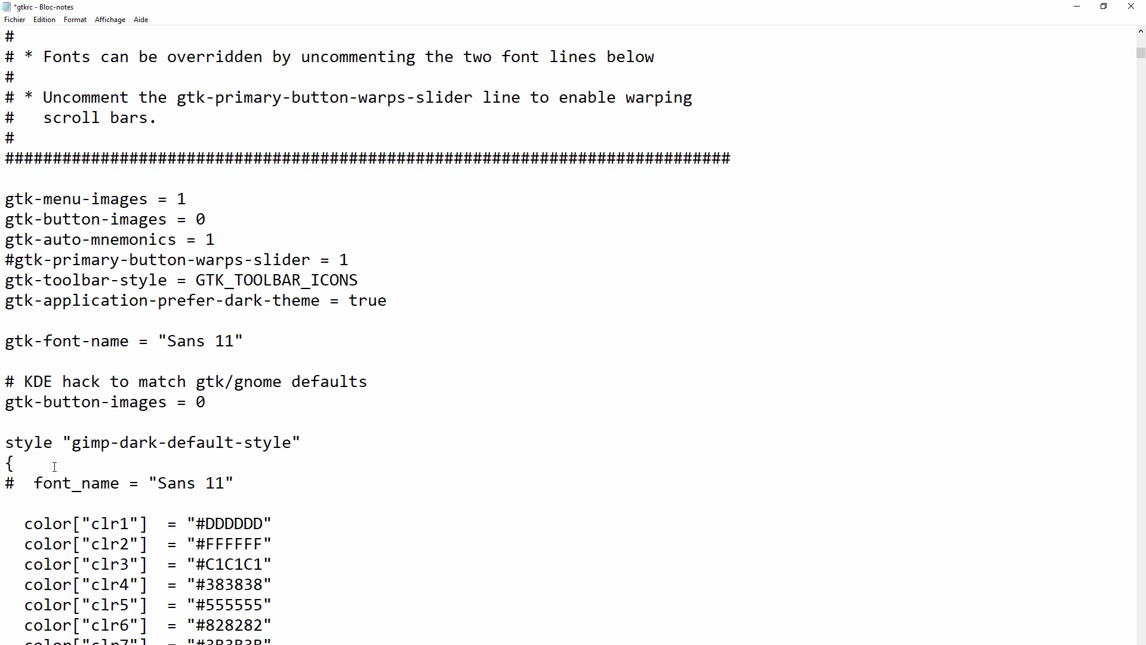
left_click_drag(16, 481, 5, 485)
key("Delete")
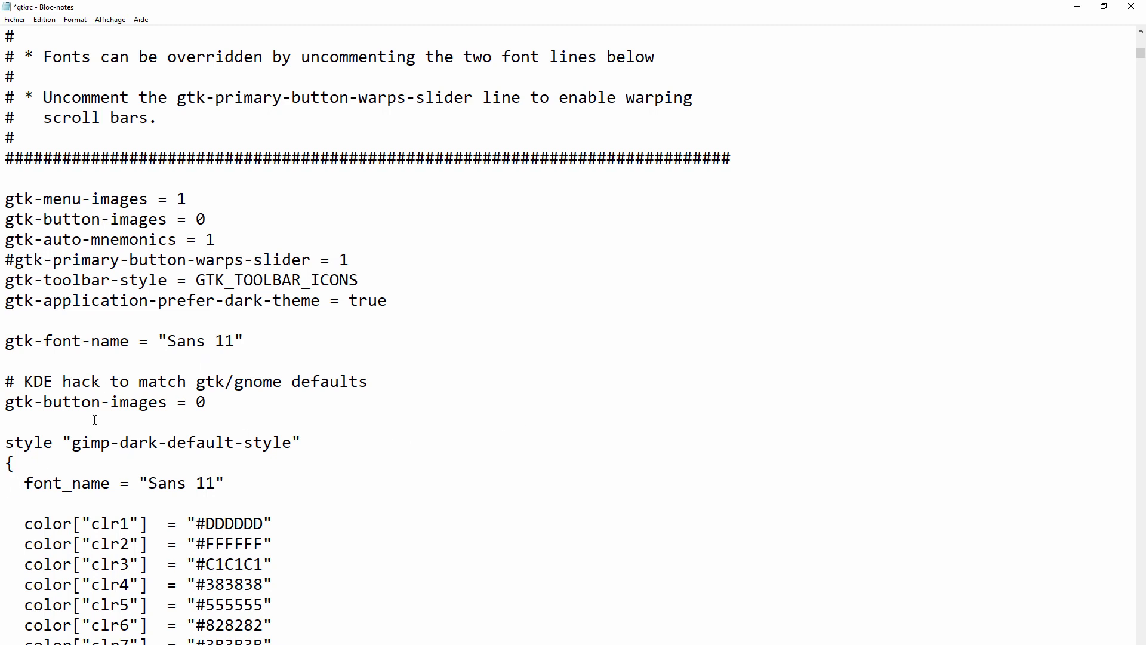
Change the font to "Sans 20" in both the gtk-font-name and font_name lines and save gtkrc.
left_click_drag(215, 342, 236, 337)
type("20")
mouse_move(196, 483)
left_mouse_down()
mouse_move(222, 478)
mouse_move(210, 482)
left_mouse_up()
left_click(218, 482)
type("20")
left_click(20, 20)
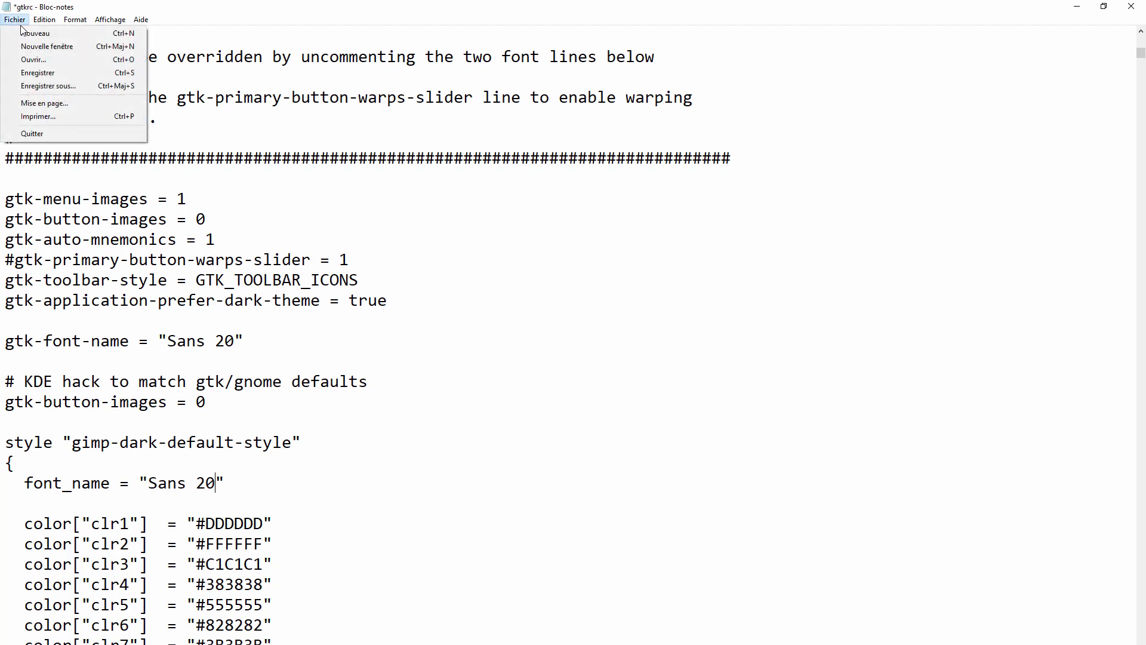
left_click(39, 73)
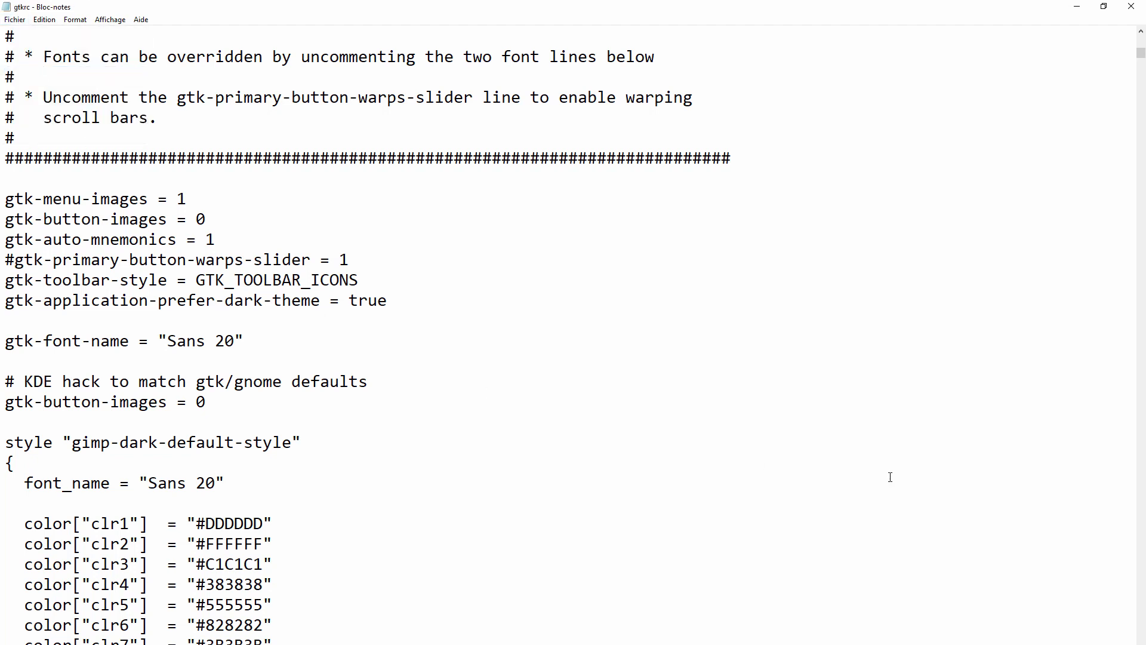
Minimize the gtkrc editor and both File Explorer windows so only GIMP and its preferences remain.
left_click(1078, 7)
left_click(458, 460)
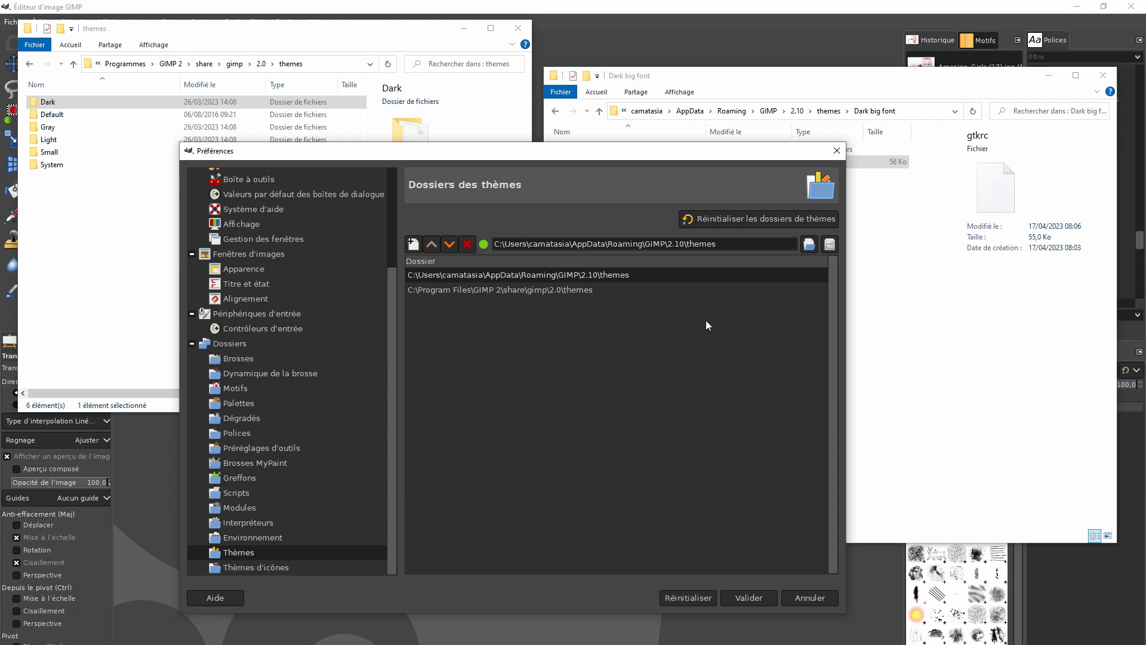
left_click(1049, 78)
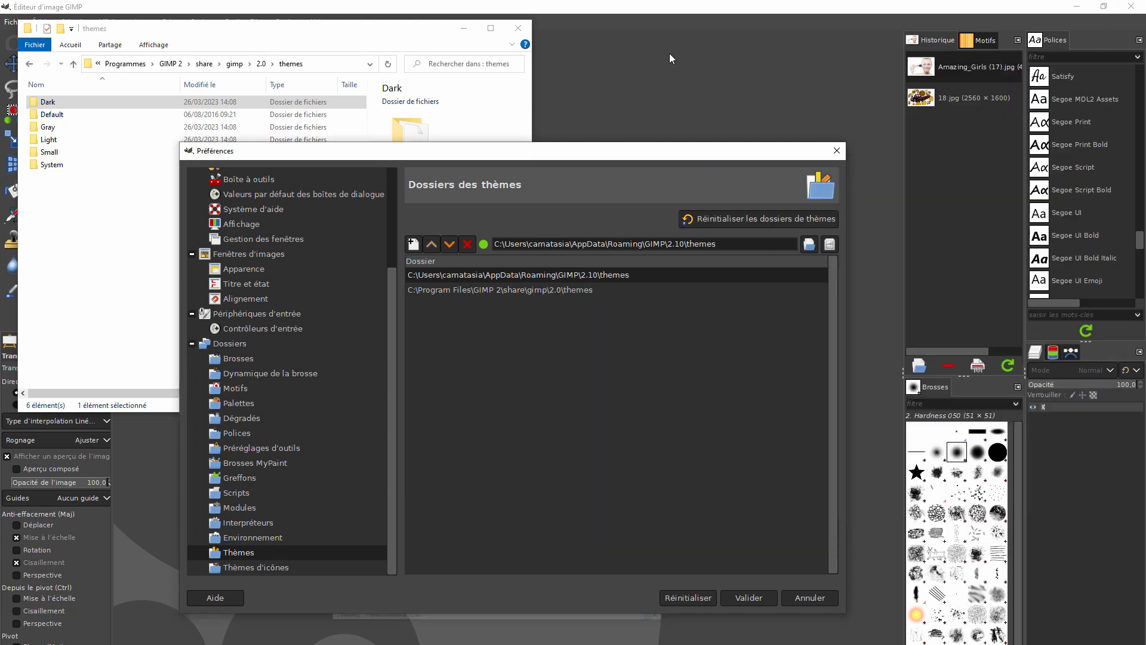
left_click(465, 33)
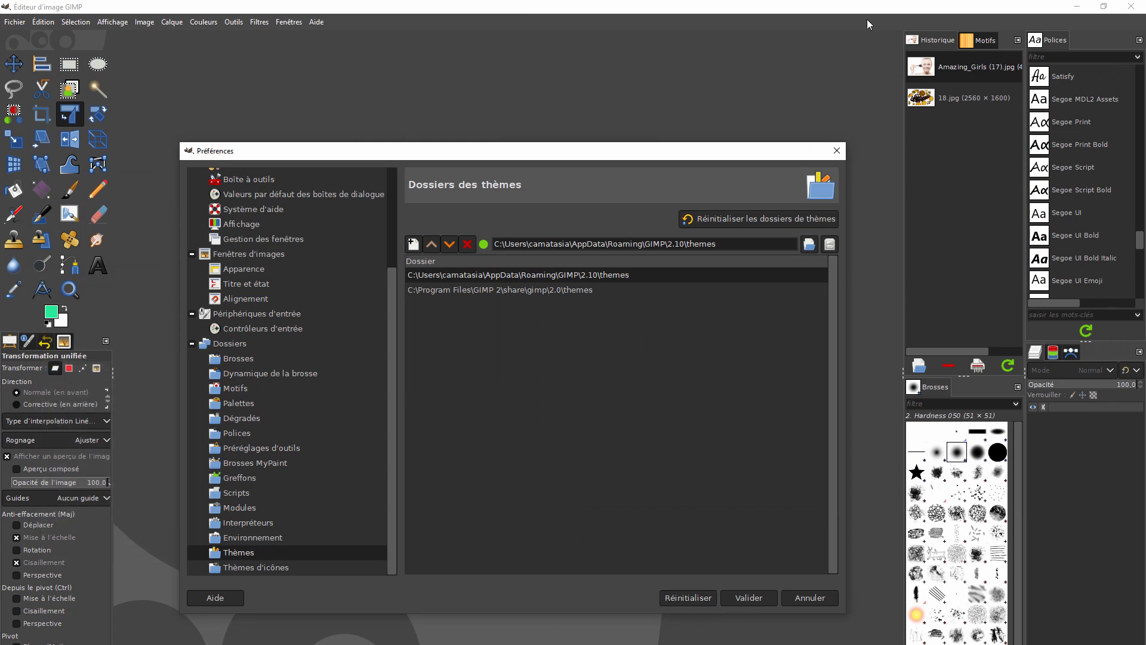
Close the preferences dialog, then quit and relaunch GIMP from its desktop shortcut.
left_click(837, 151)
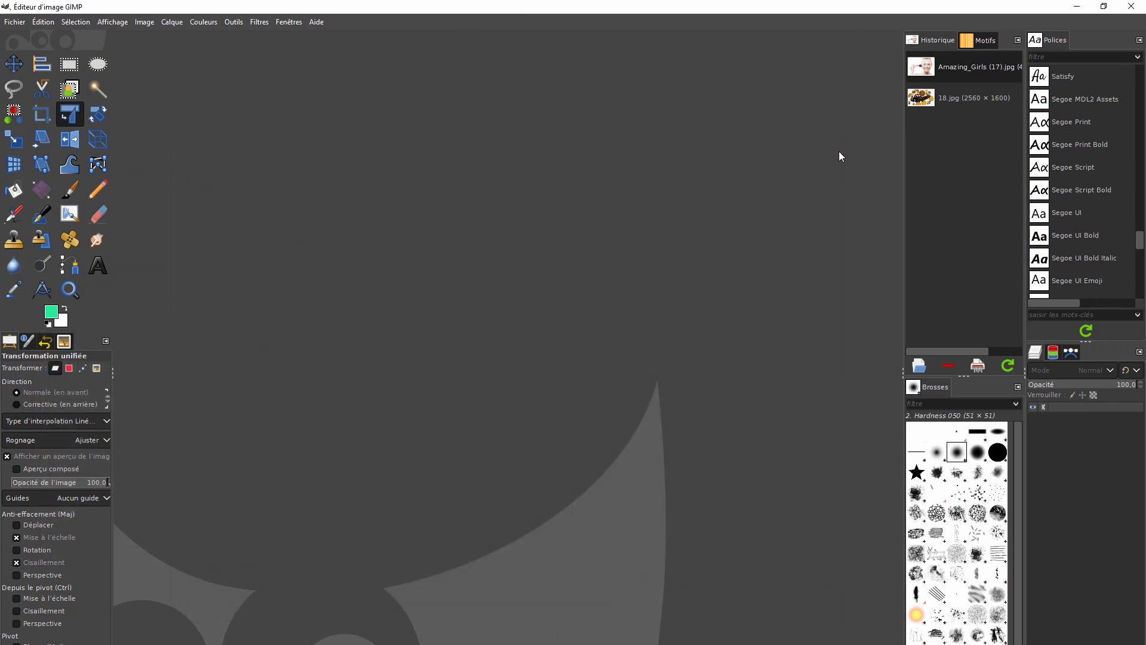
left_click(1130, 9)
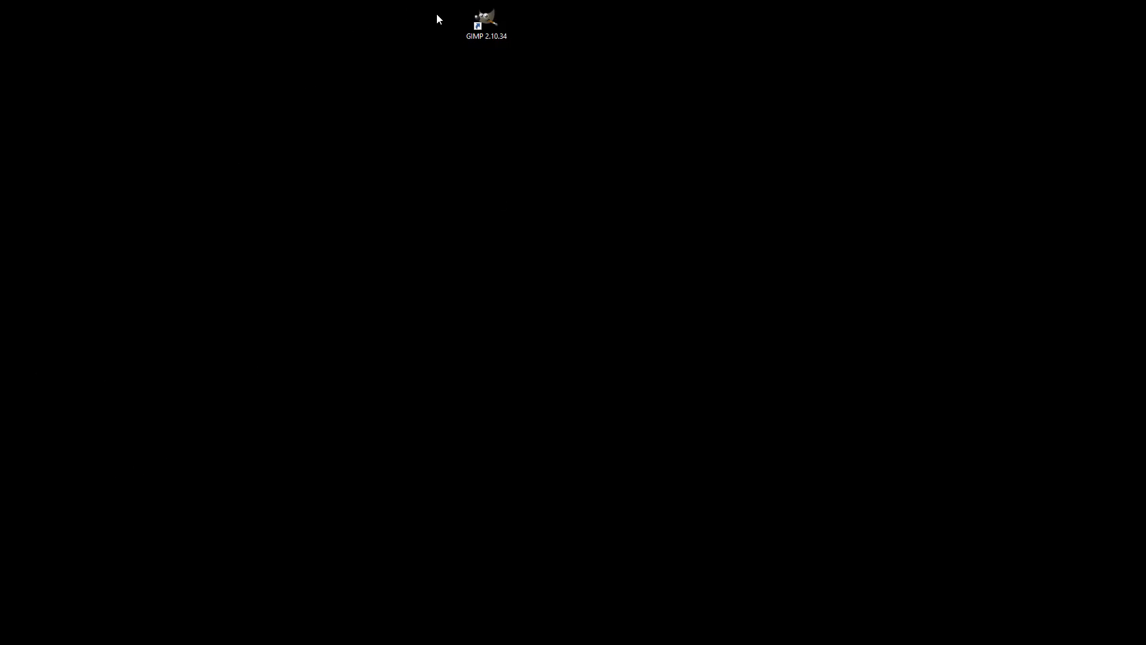
double_click(481, 18)
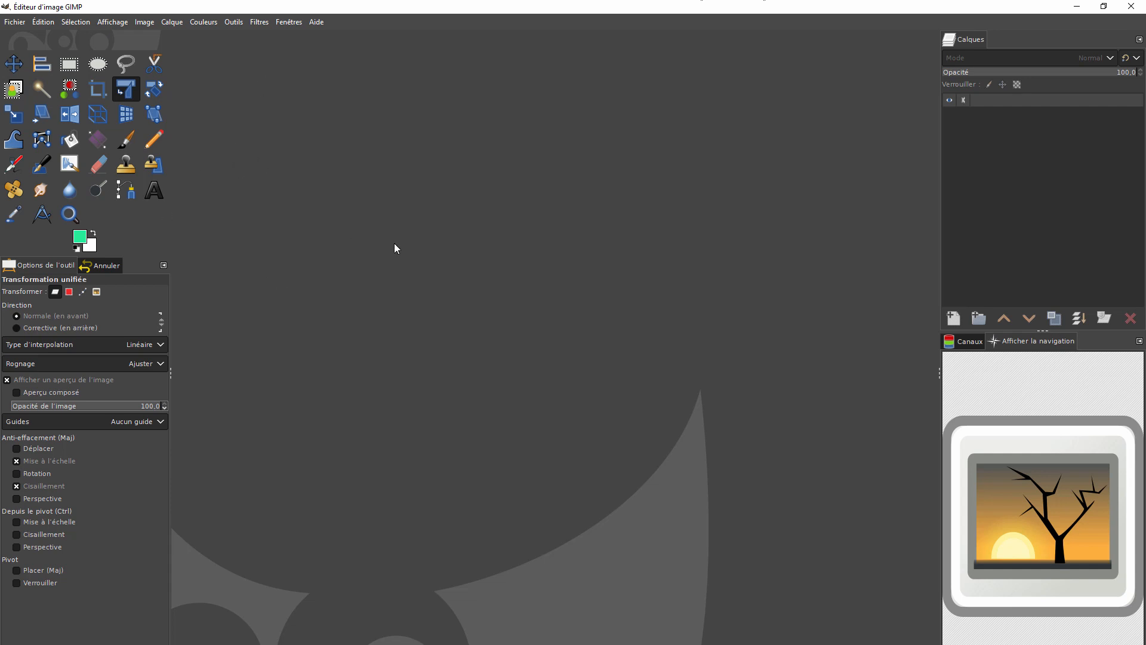
Select the "Dark big font" theme in the Theme preferences and reposition the enlarged dialog.
left_click(40, 22)
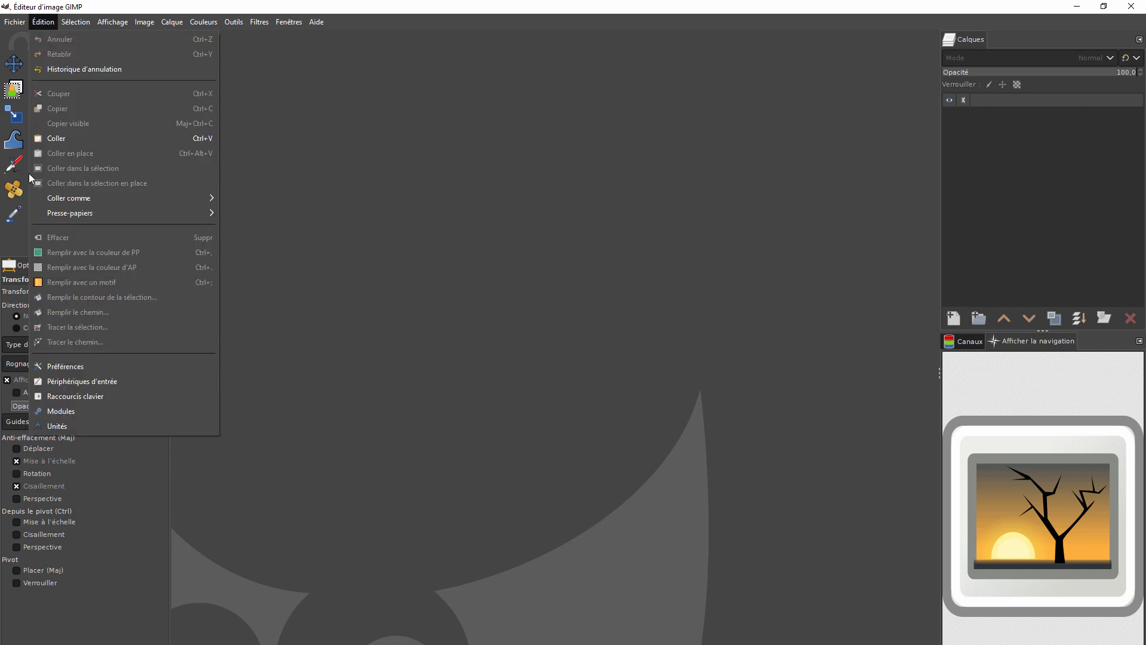
left_click(63, 366)
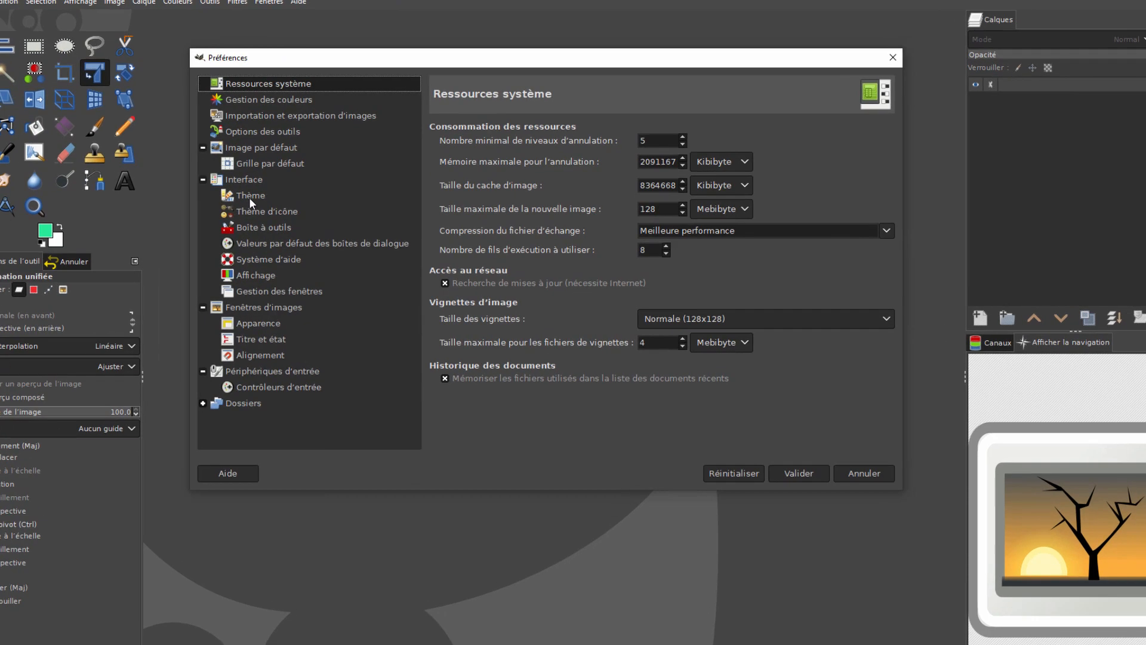
left_click(271, 205)
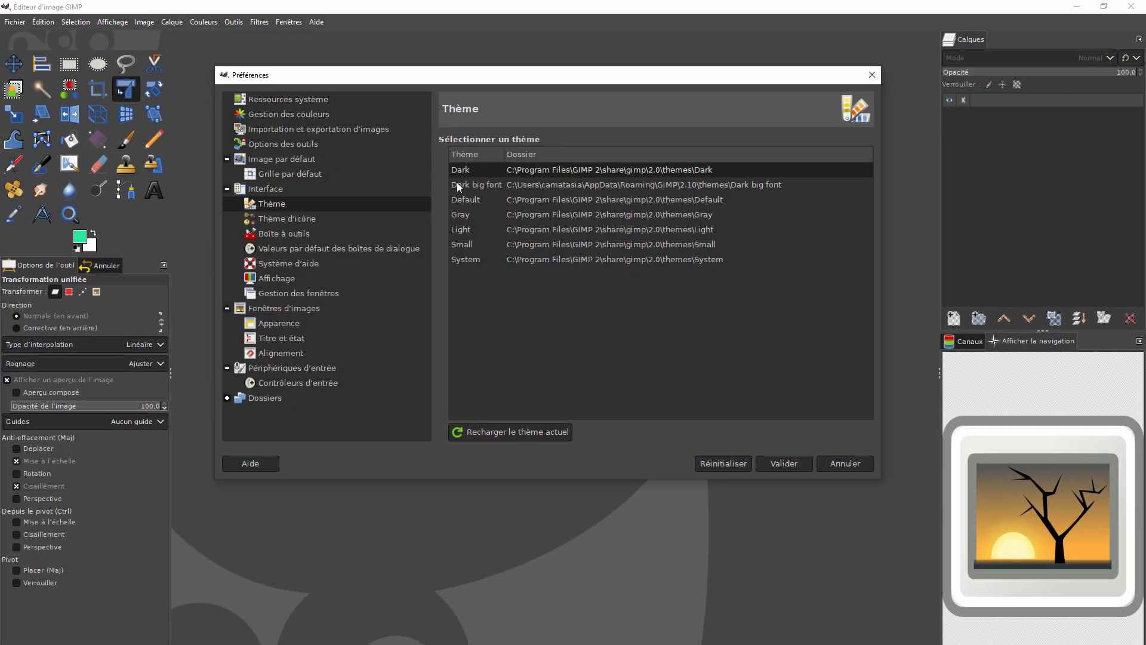
left_click(457, 185)
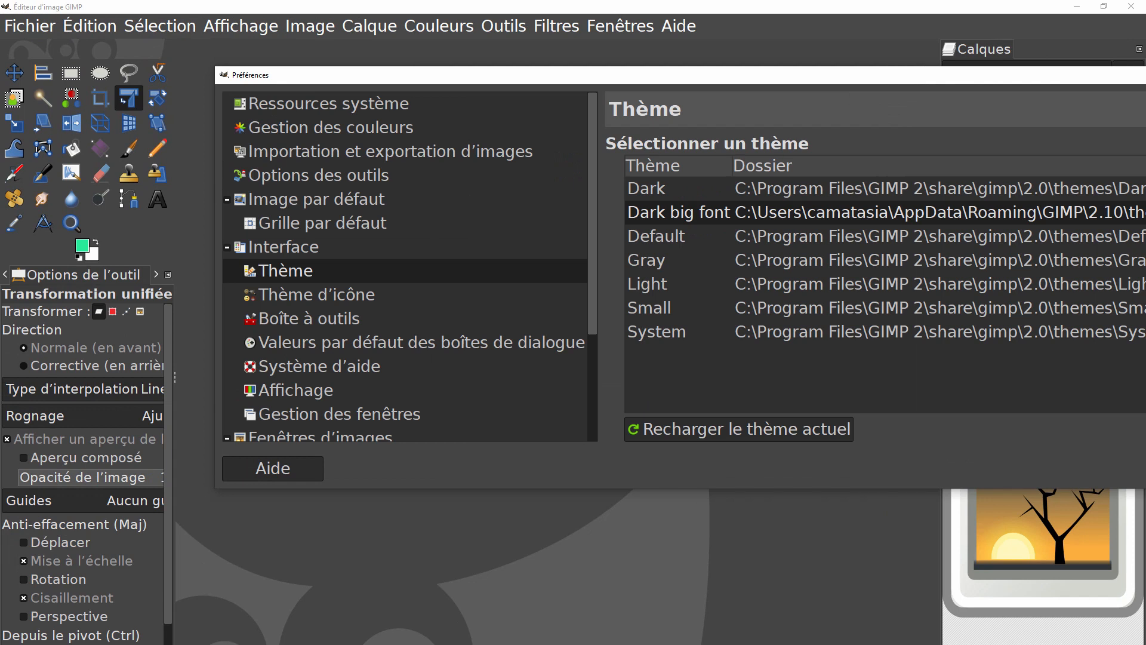
left_click_drag(804, 75, 689, 84)
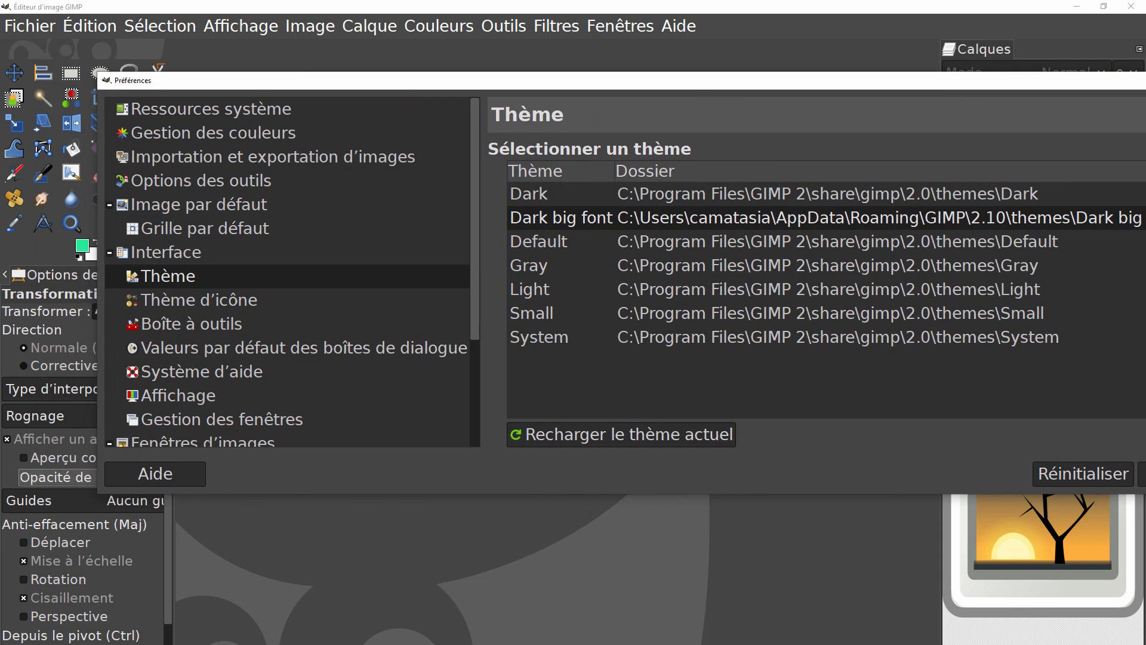
Set the font to "Sans 13" in both the gtk-font-name and font_name lines of gtkrc, save the file and minimize the editor.
mouse_move(249, 644)
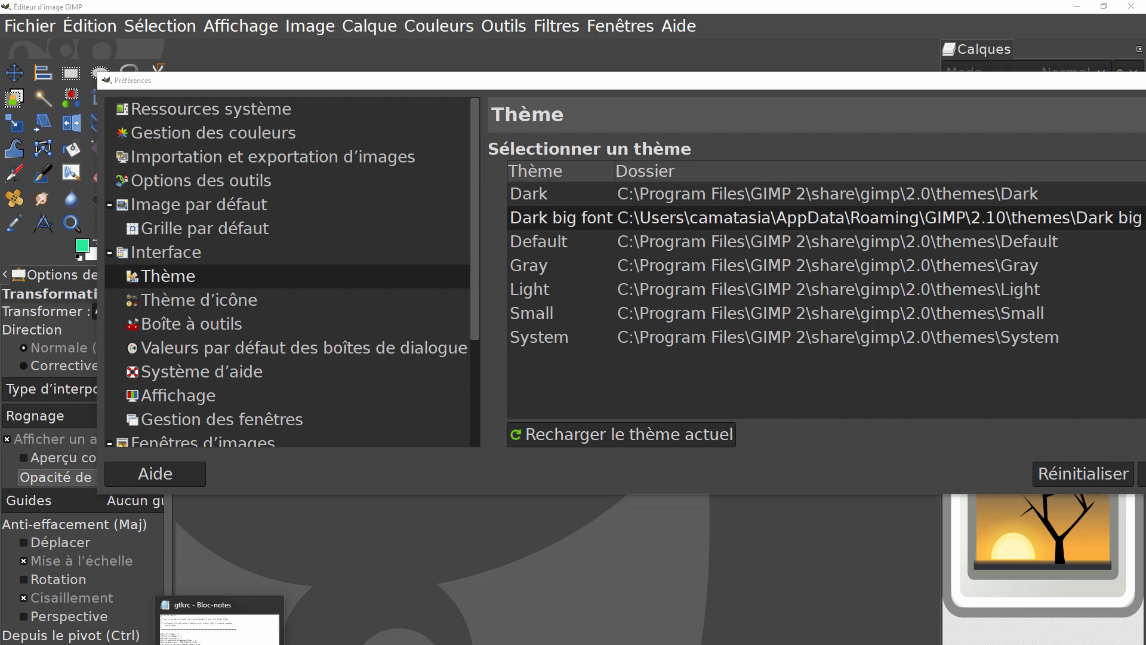
left_click(220, 644)
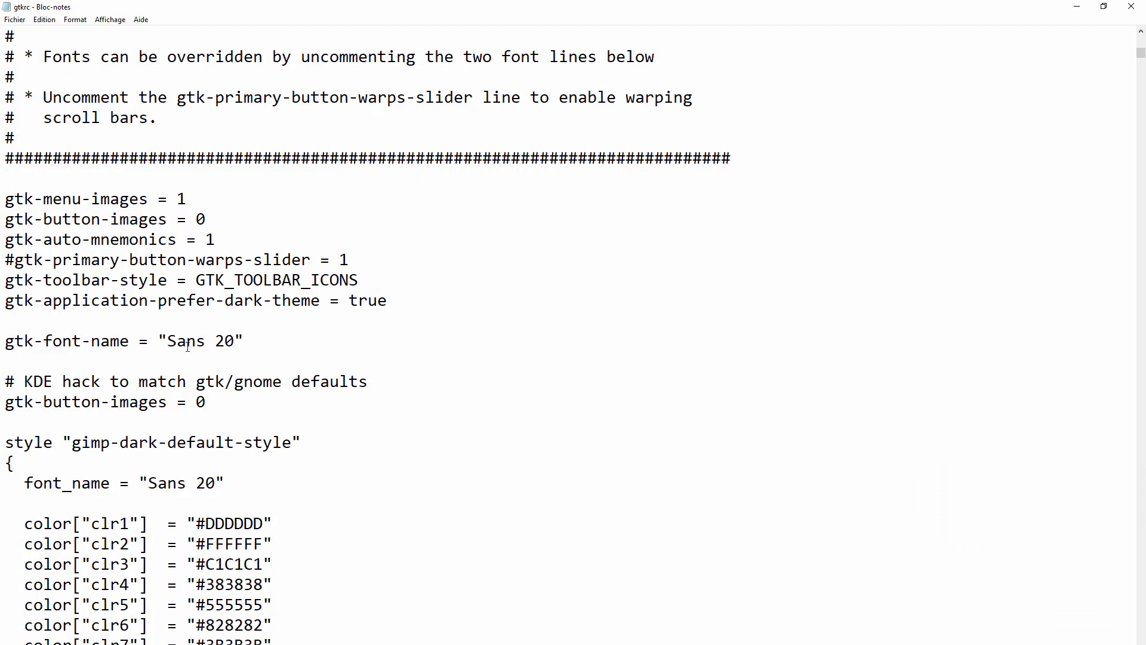
left_click_drag(215, 341, 232, 338)
type("13")
left_click_drag(198, 484, 216, 482)
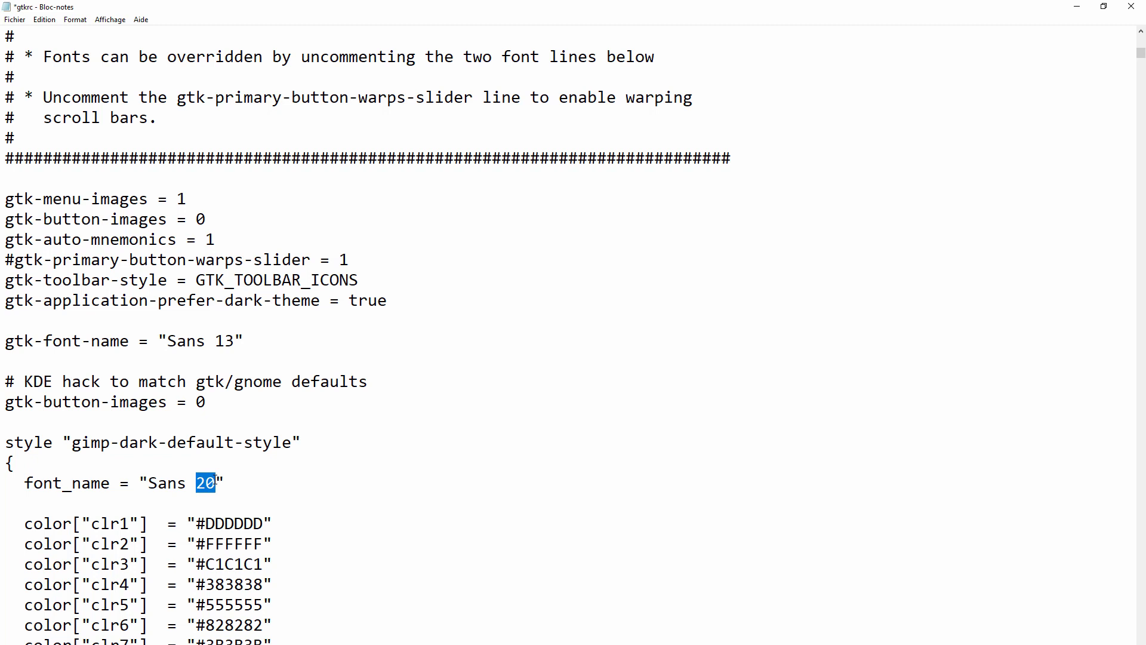
type("13")
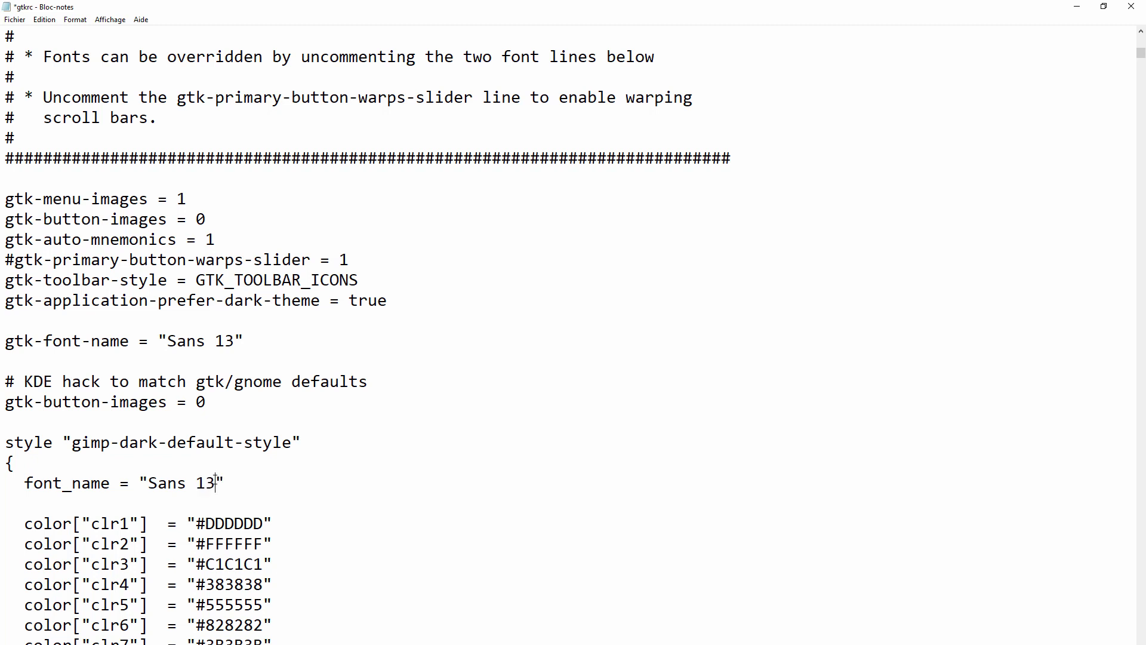
left_click(15, 19)
left_click(35, 73)
left_click(1073, 10)
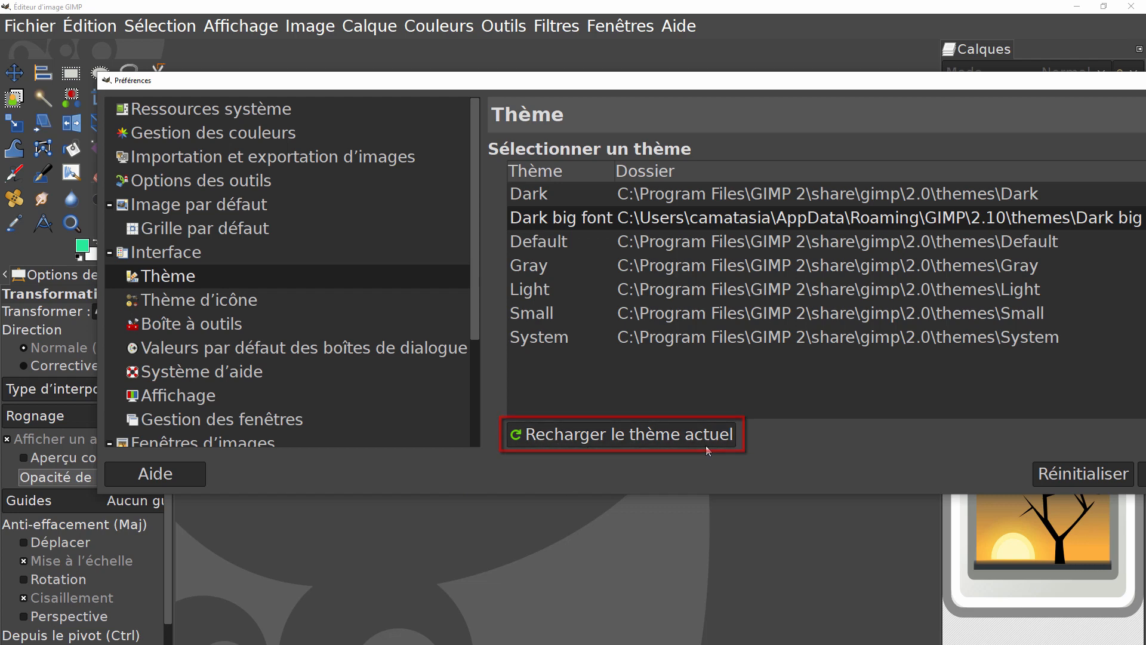
Reload the current theme to preview the edited font, compare it with Dark, and close the preferences without validating.
left_click(611, 439)
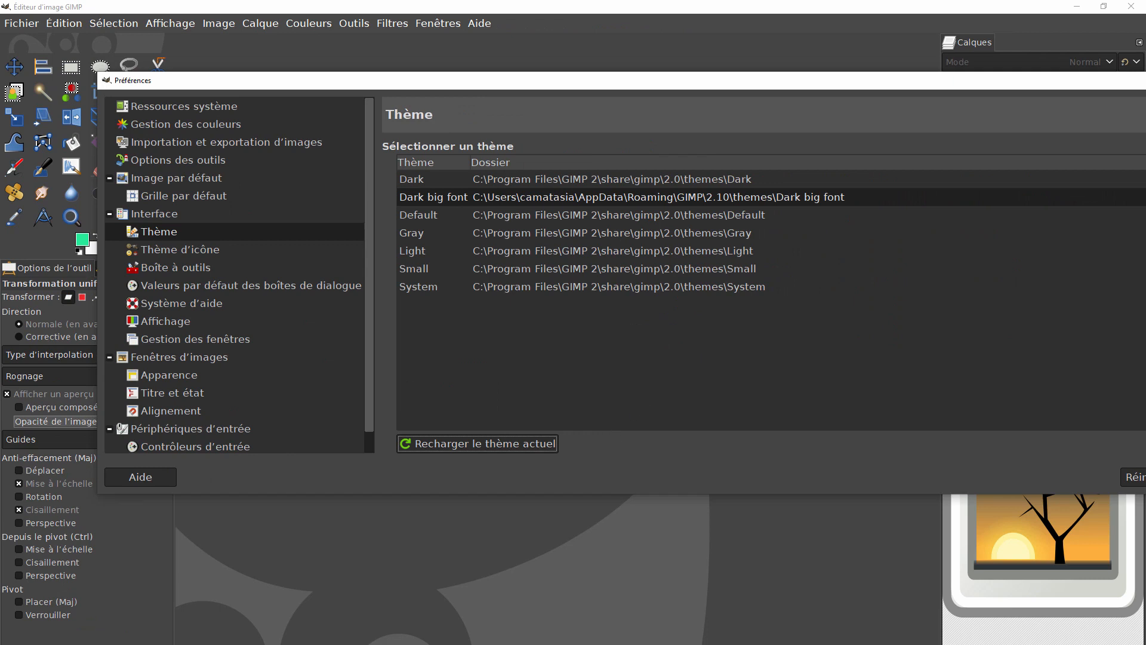
left_click_drag(533, 82, 514, 127)
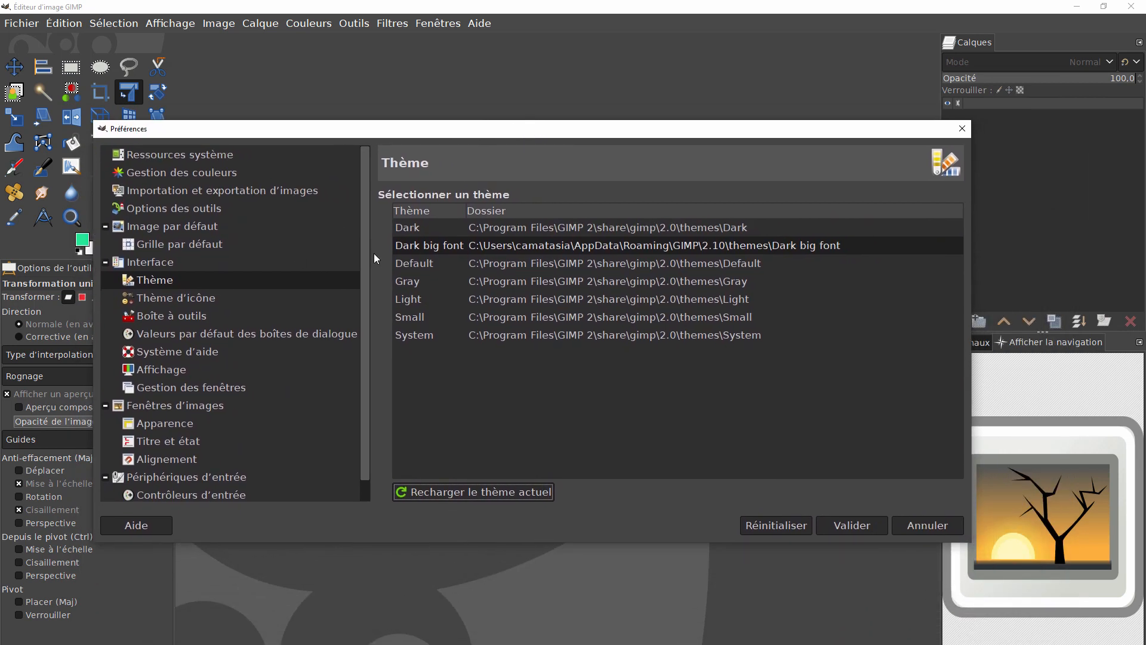
left_click(408, 227)
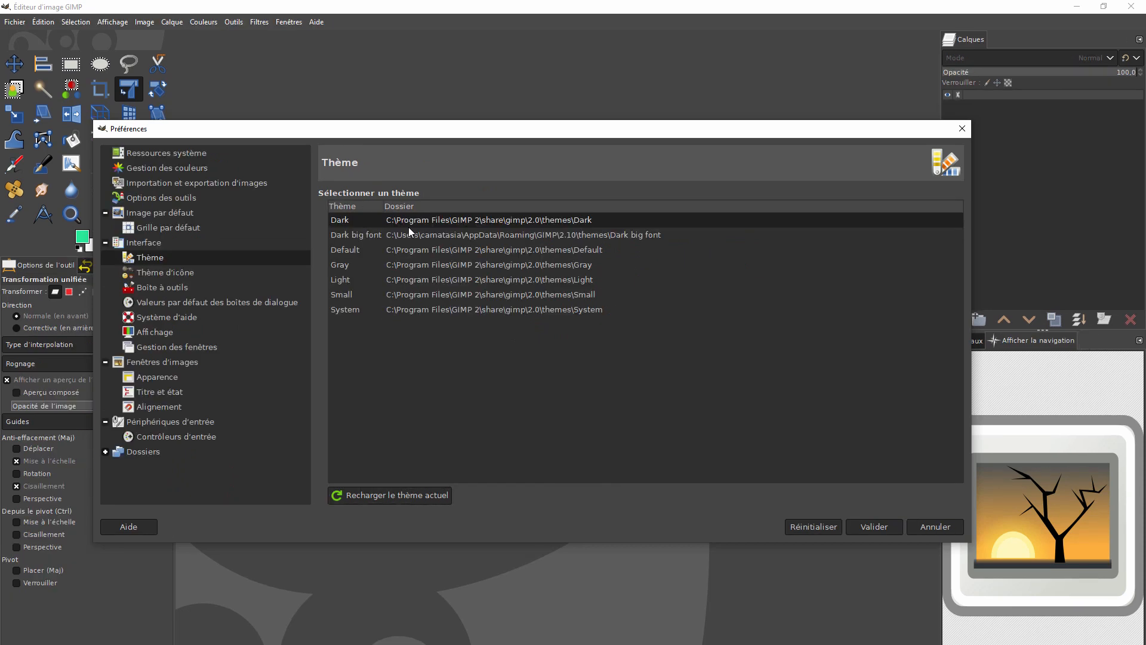
left_click(341, 237)
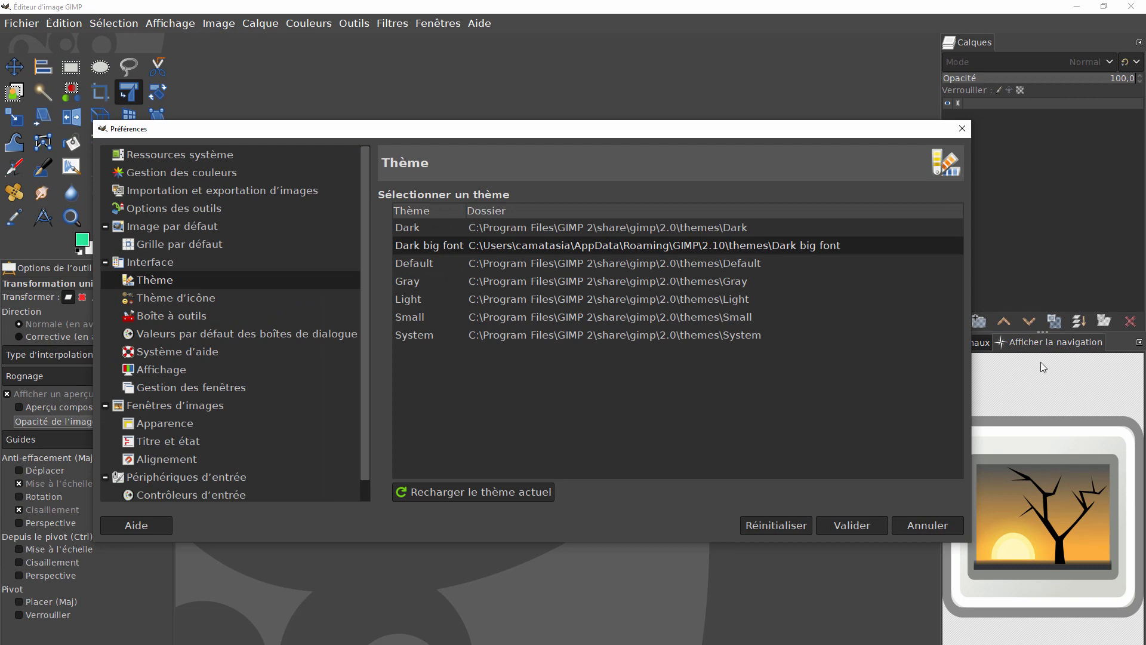
left_click(963, 131)
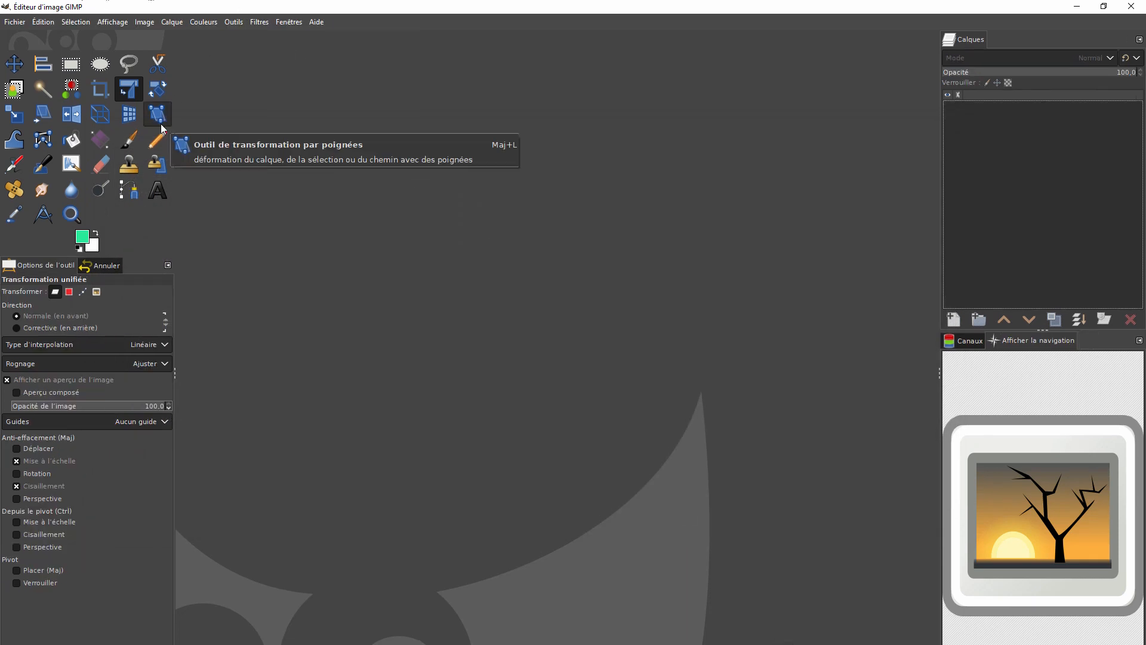
Reopen the Theme preferences, select the "Dark big font" theme and validate the change.
left_click(44, 22)
left_click(58, 366)
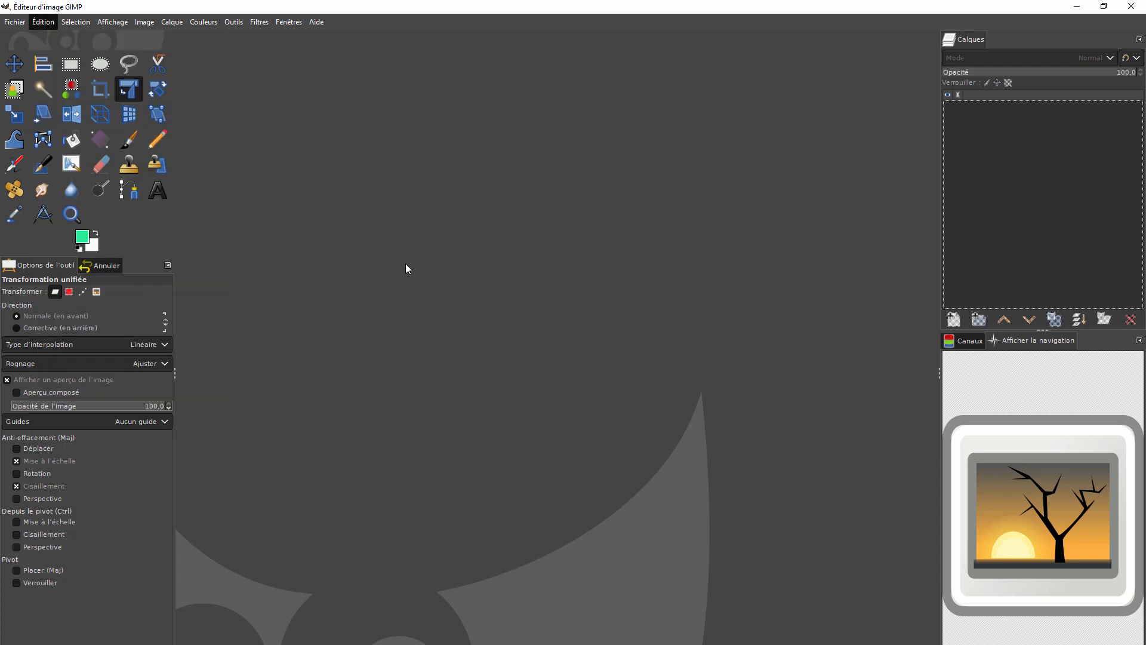
left_click(142, 256)
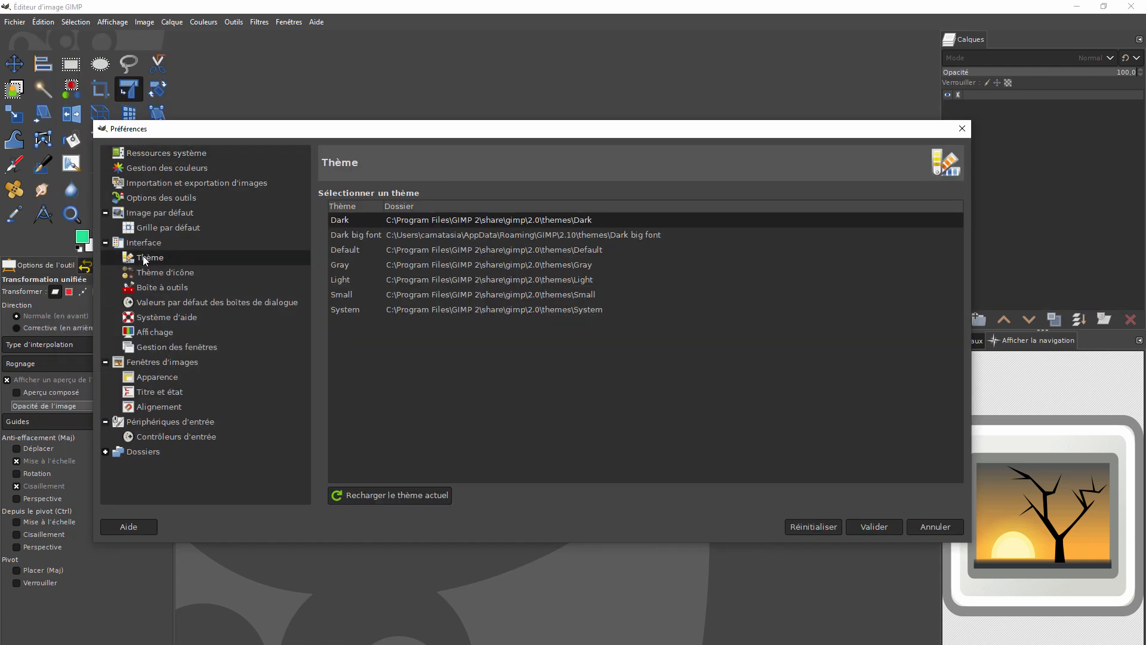
left_click(360, 237)
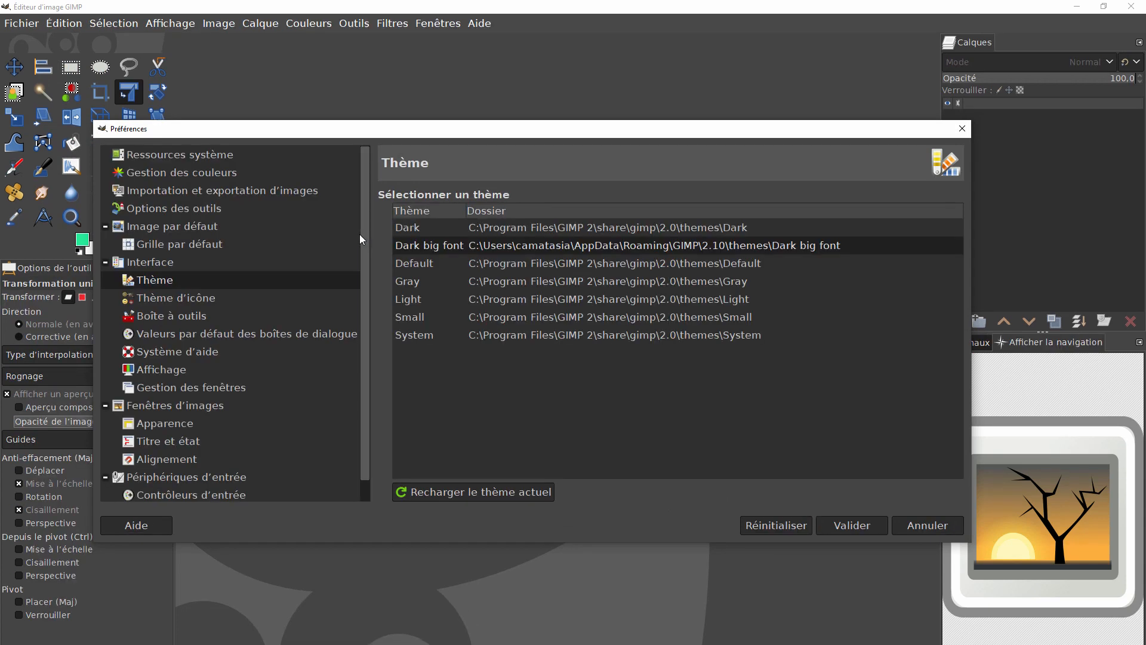
left_click(858, 525)
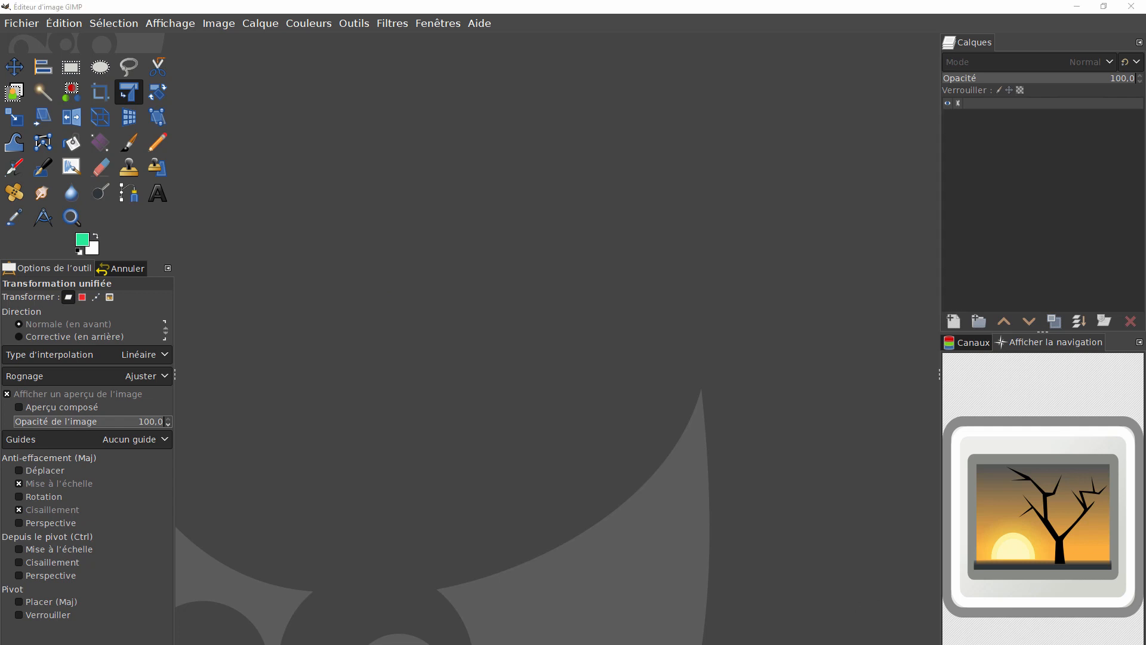
Examine the other interface settings in gtkrc, such as the GimpDeviceEditor handle-size line, button spacing and widget options.
key("alt+Tab")
scroll(346, 438, "down", 2)
scroll(346, 438, "down", 2)
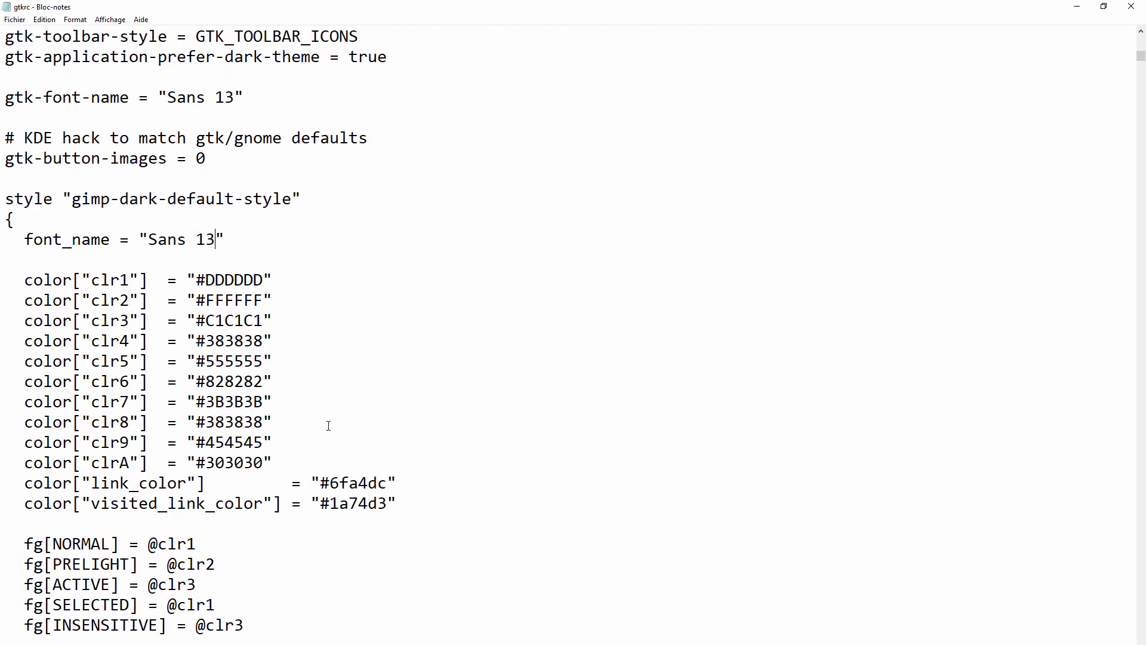
scroll(333, 427, "down", 9)
scroll(333, 425, "down", 4)
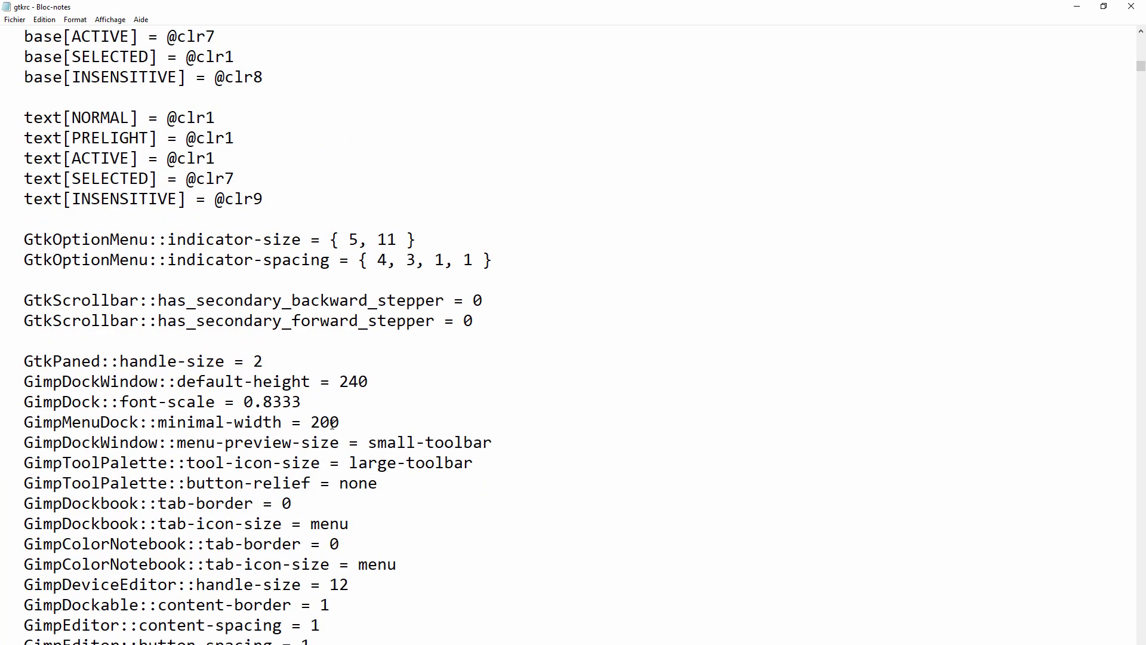
scroll(332, 424, "down", 3)
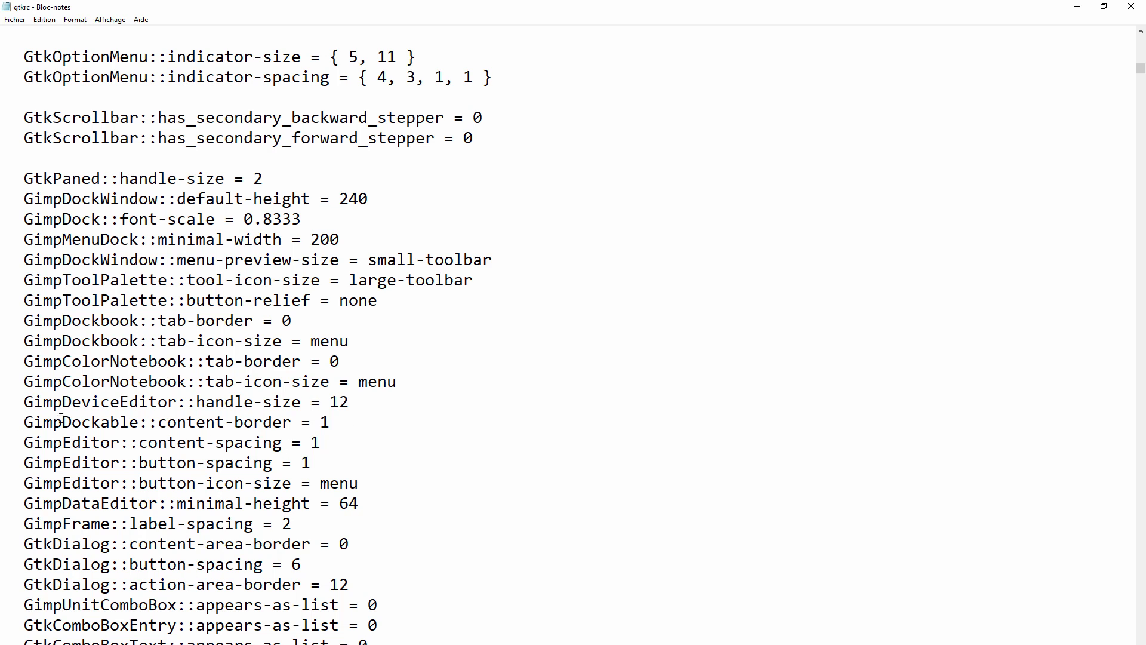
left_click_drag(24, 402, 364, 404)
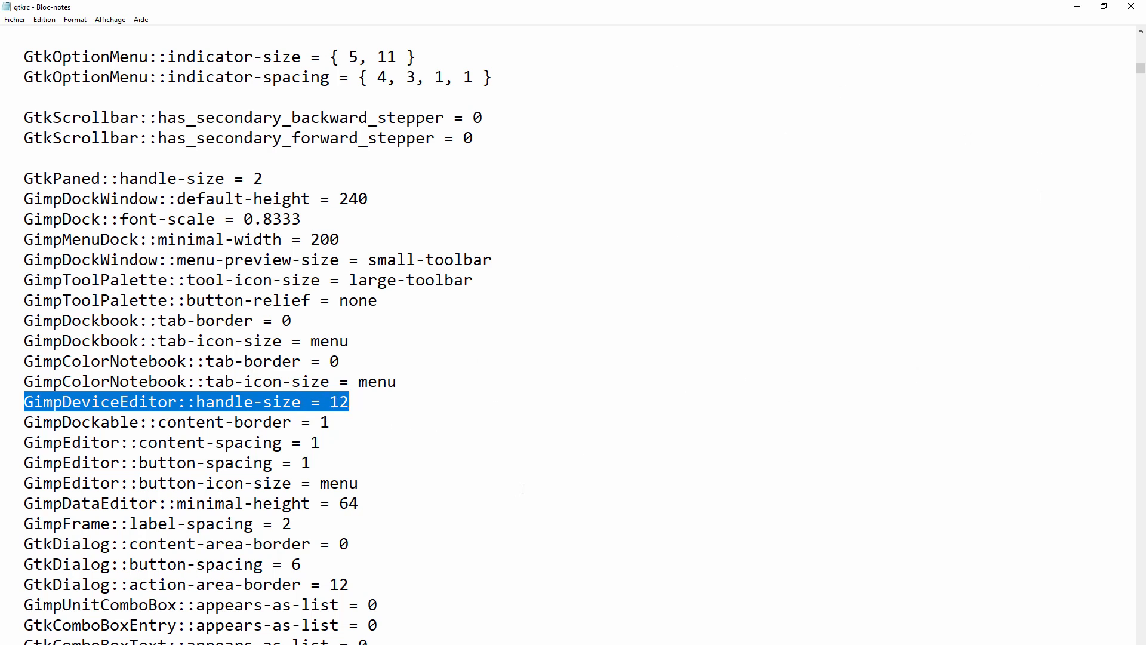
scroll(322, 464, "down", 9)
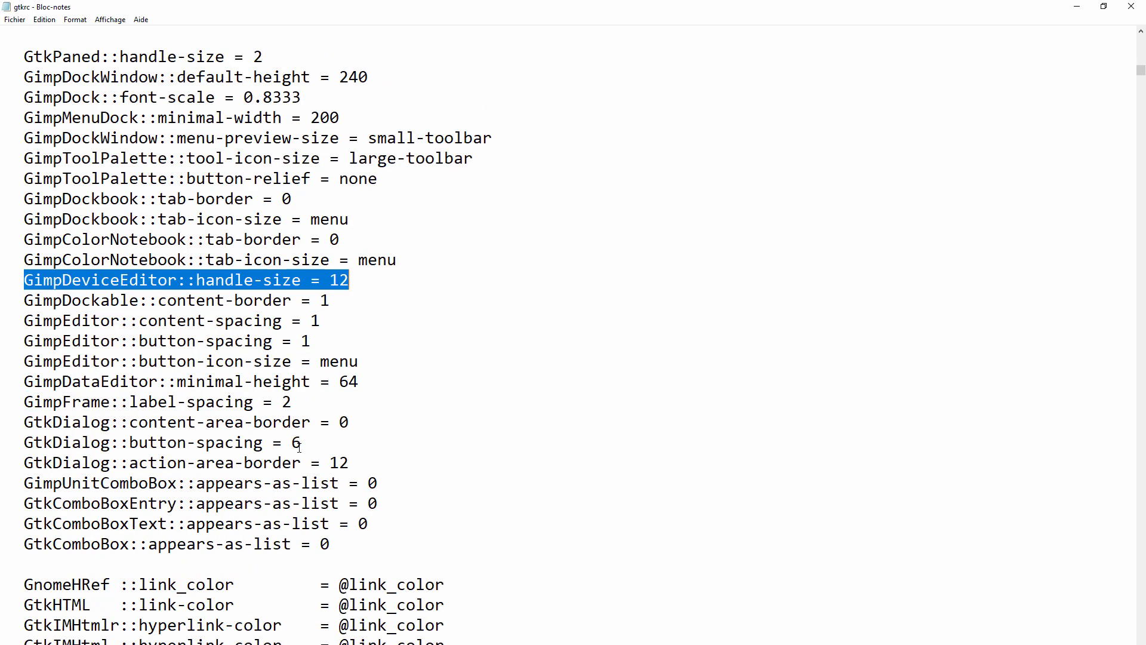
scroll(300, 449, "down", 1)
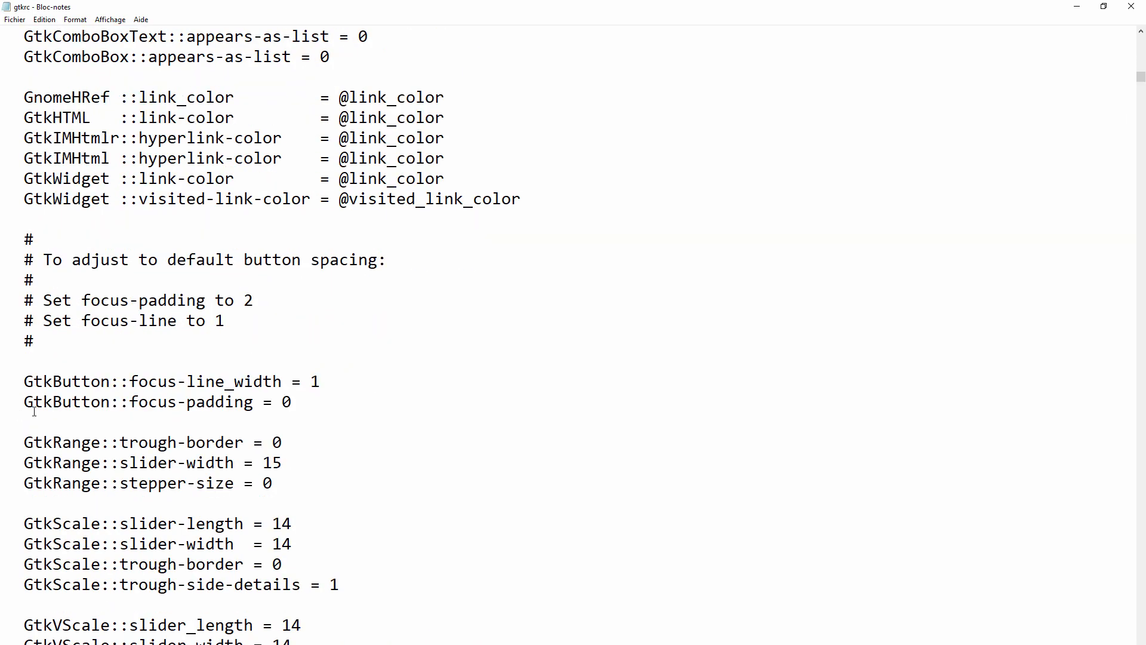
scroll(34, 411, "down", 13)
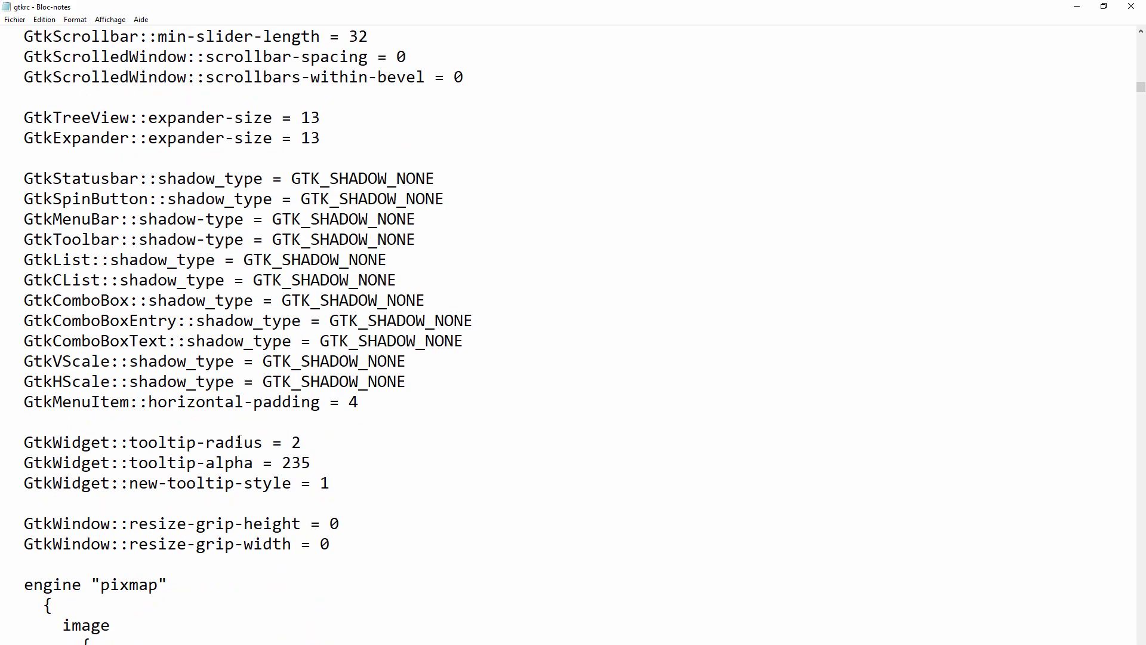
scroll(239, 440, "down", 4)
scroll(239, 440, "up", 9)
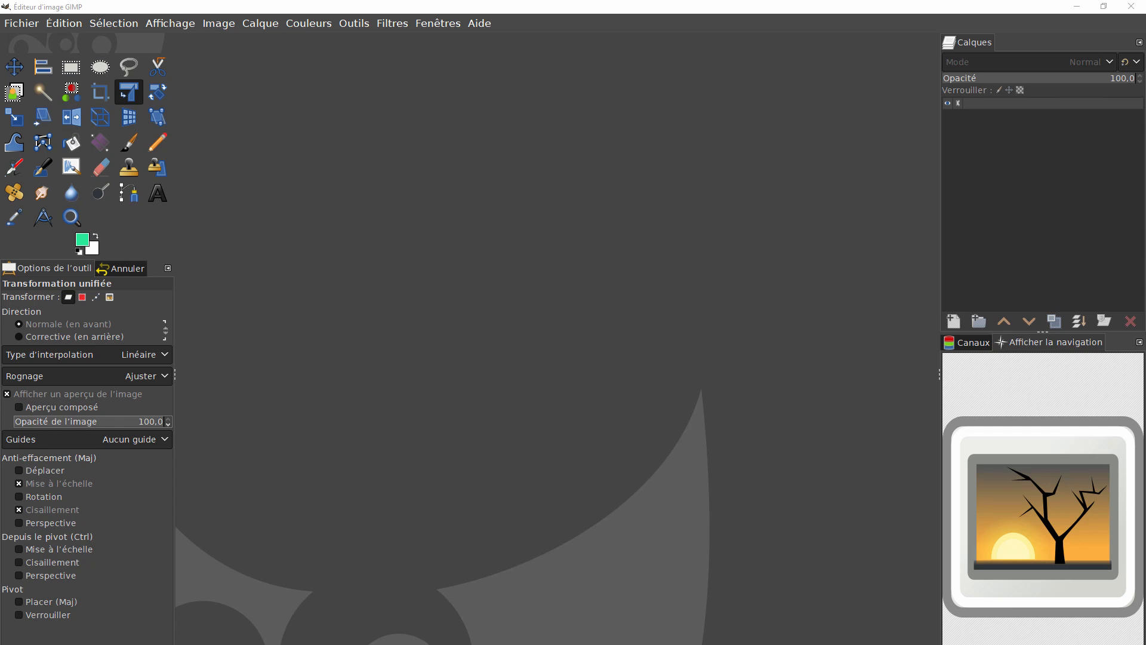
Minimize GIMP and arrange the program themes folder and the "Dark big font" folder windows side by side.
left_click(1077, 6)
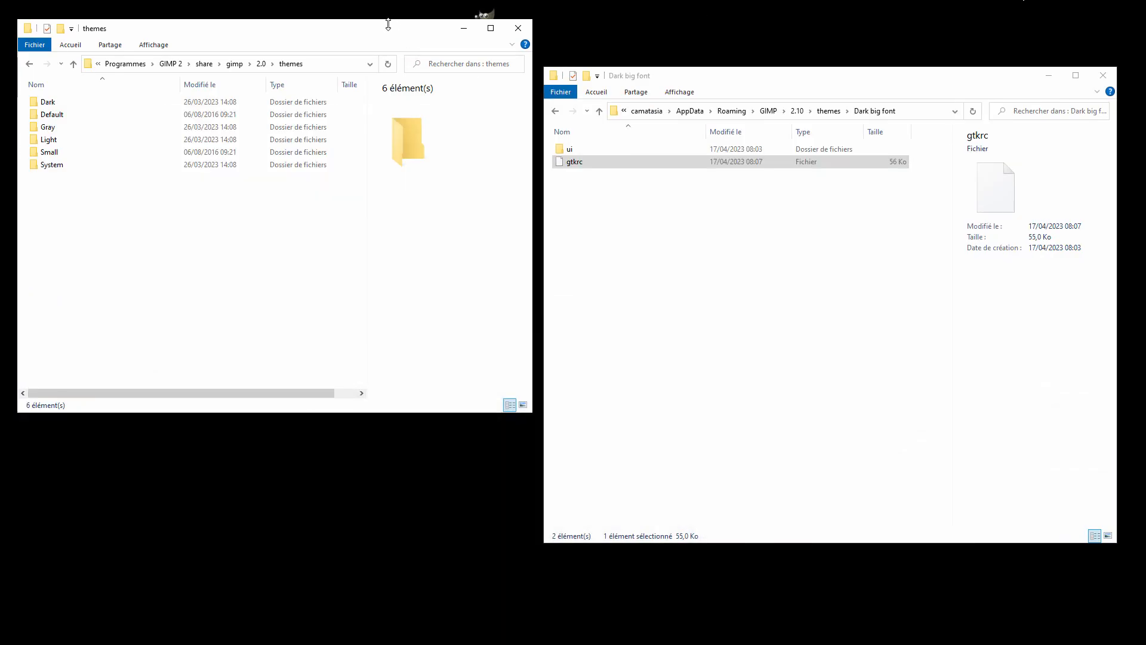
left_click_drag(381, 37, 364, 80)
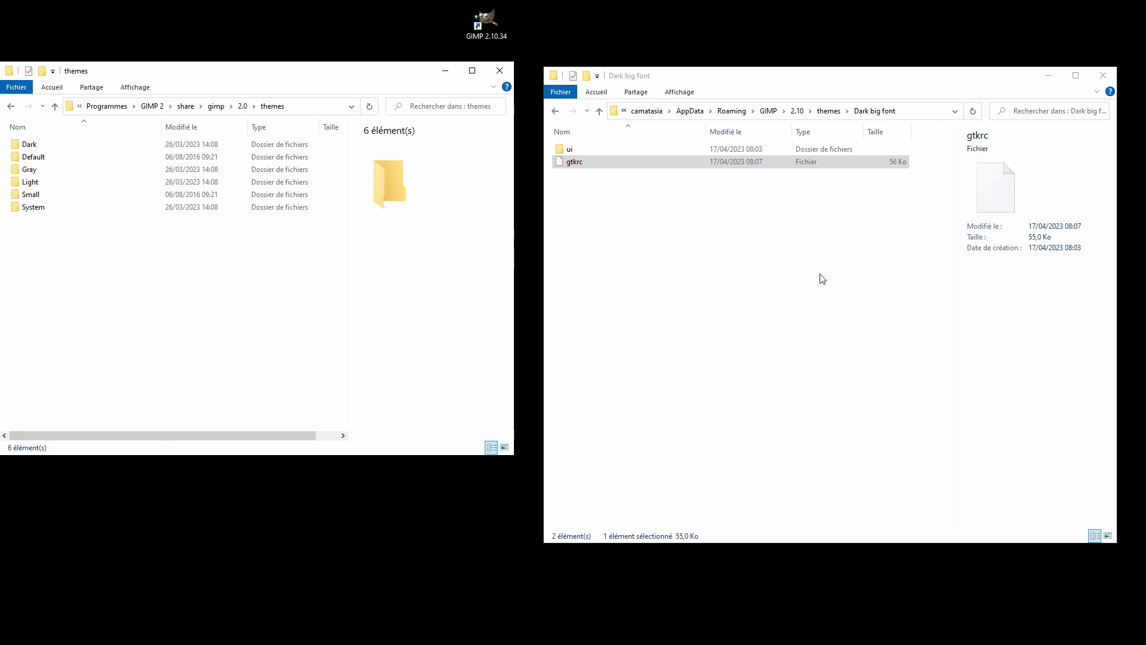
left_click_drag(839, 82, 819, 94)
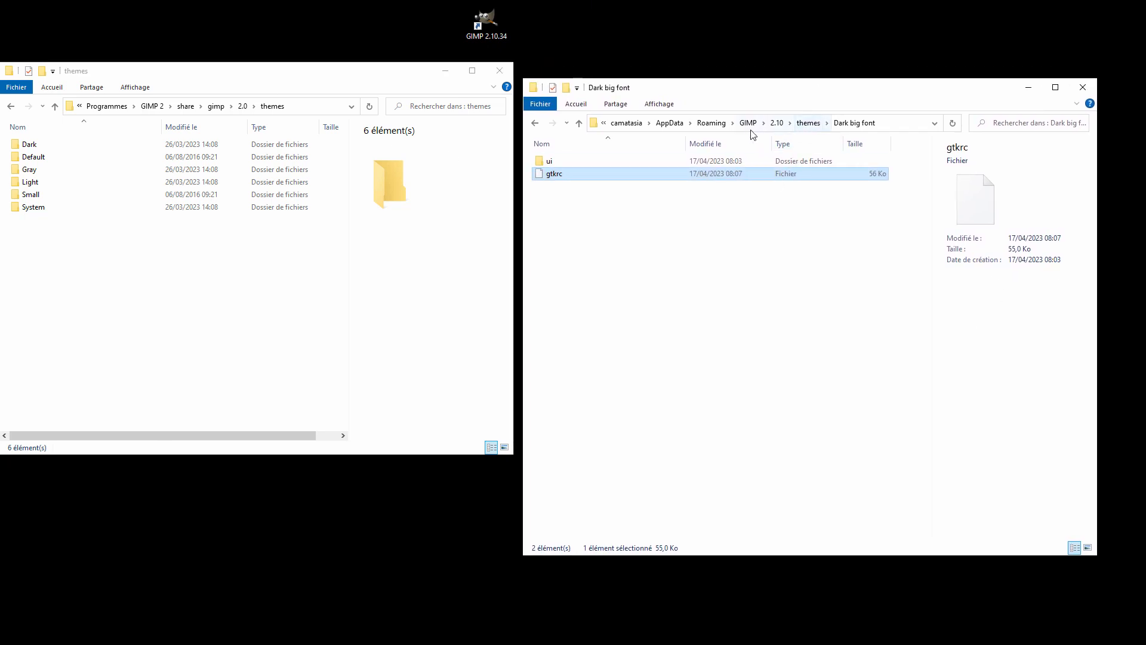
Go up from the "Dark big font" folder through themes and 2.10 to the GIMP folder, examining the user profile's contents.
left_click(811, 122)
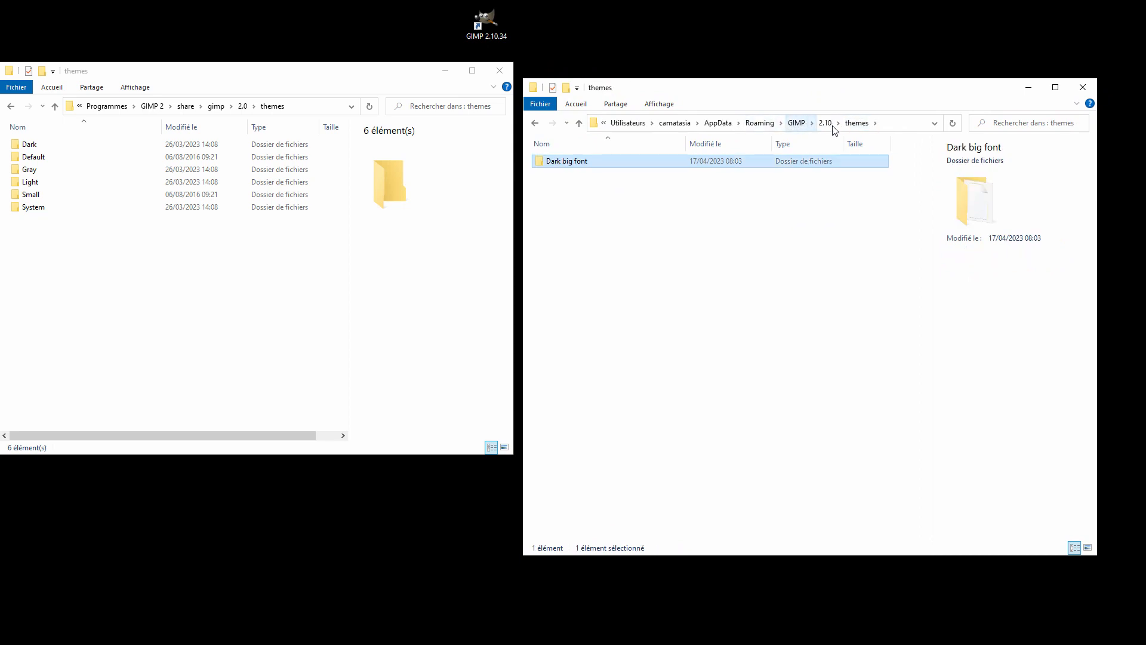
left_click(830, 124)
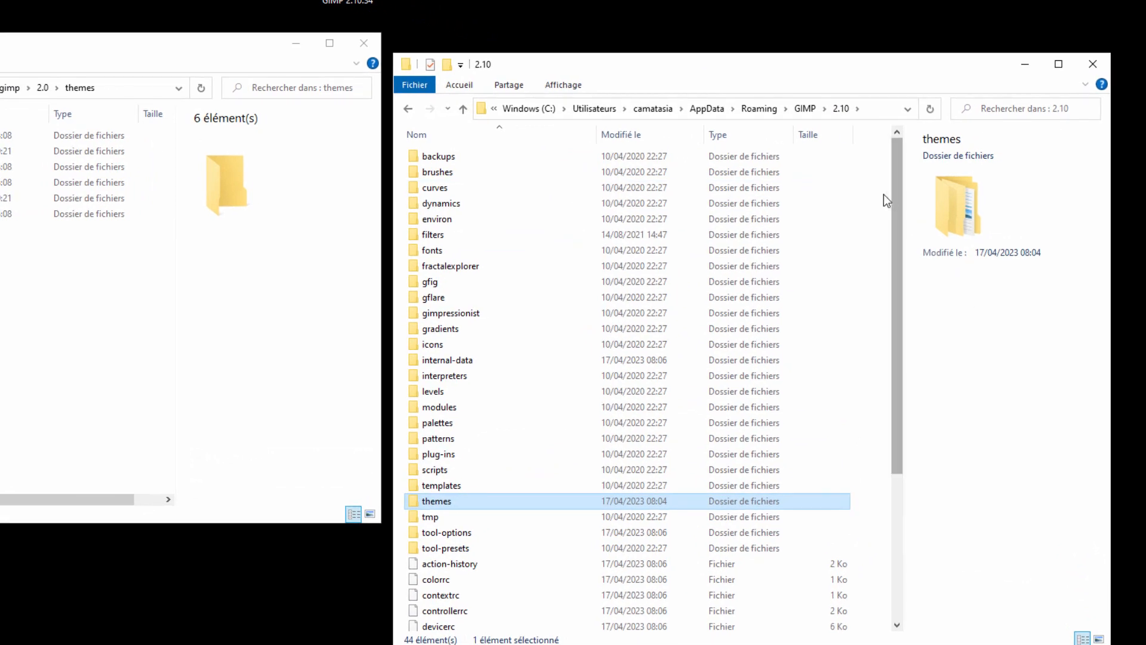
left_click_drag(898, 194, 907, 156)
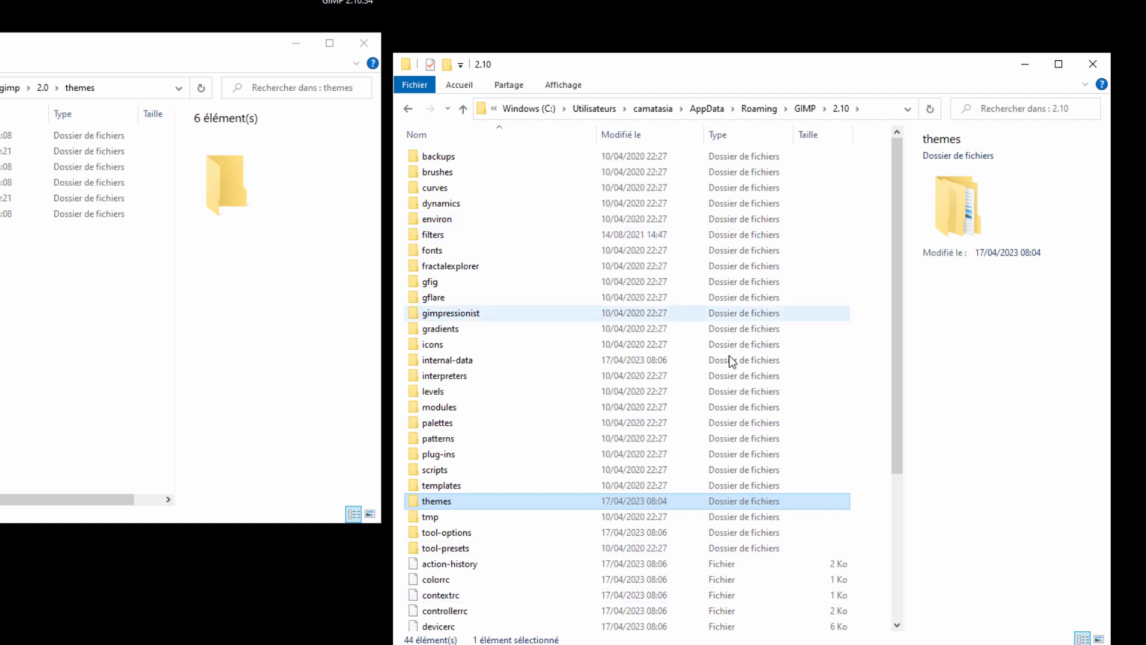
left_click(801, 108)
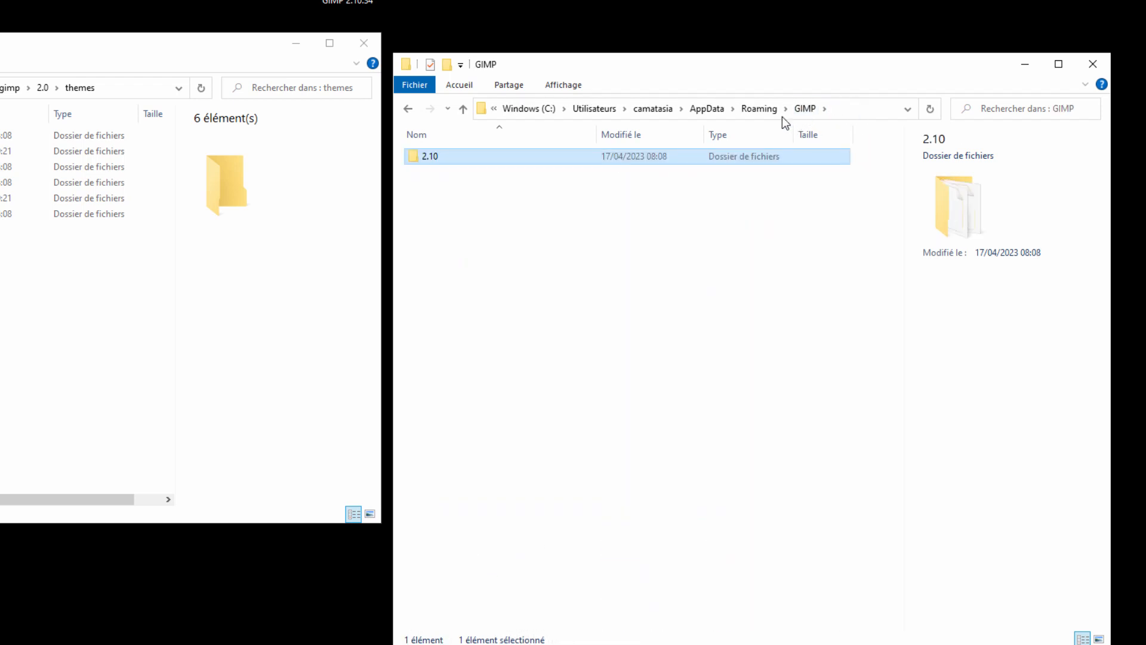
left_click_drag(627, 84, 624, 149)
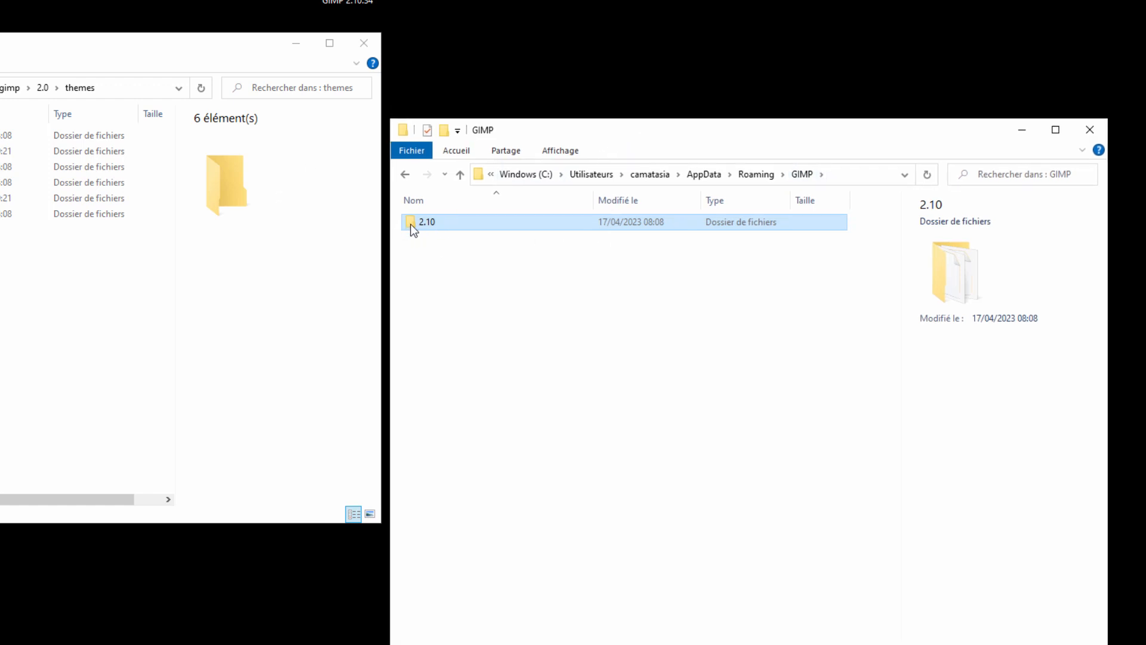
Create a desktop shortcut to the 2.10 folder of the GIMP user profile.
left_click_drag(418, 221, 601, 81)
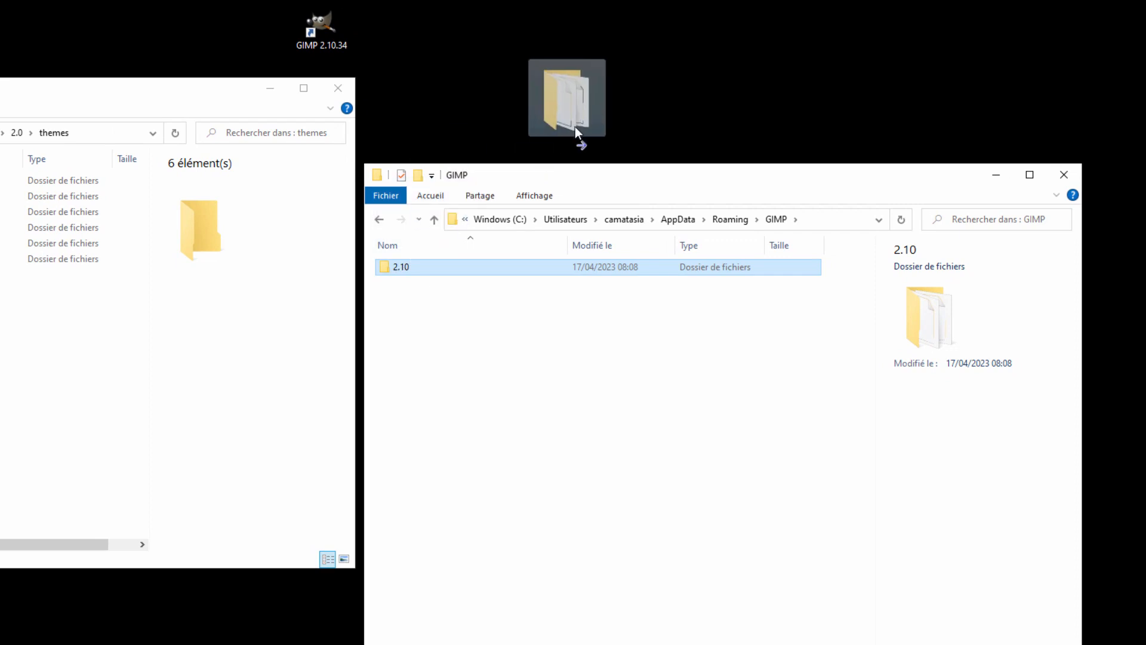
left_click_drag(575, 127, 810, 93)
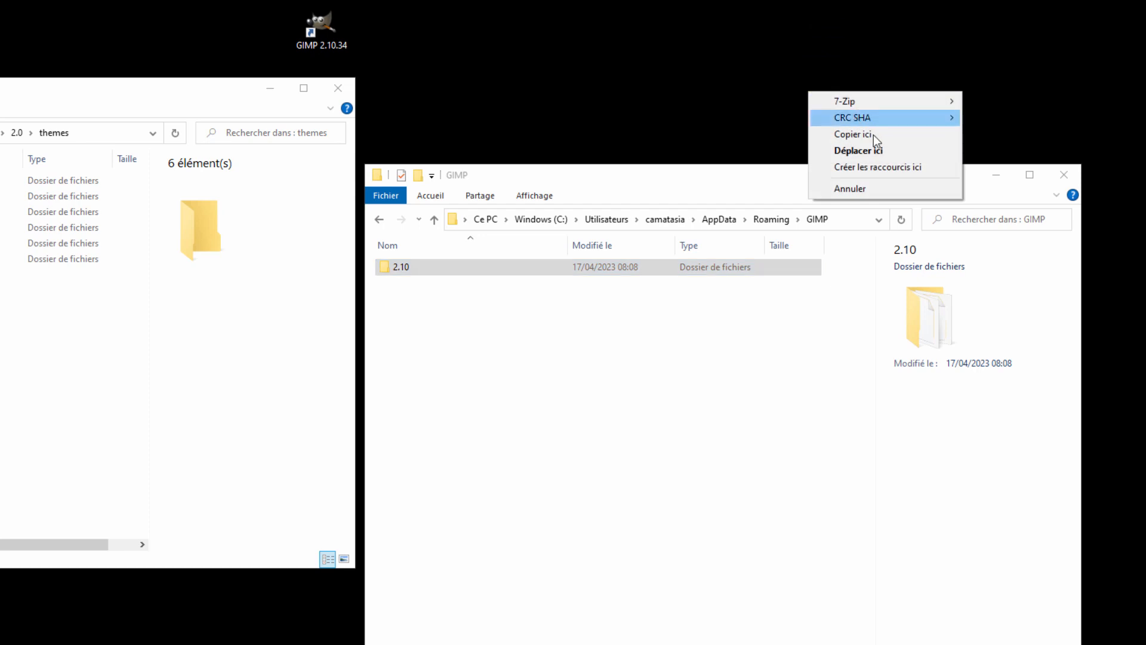
left_click(883, 168)
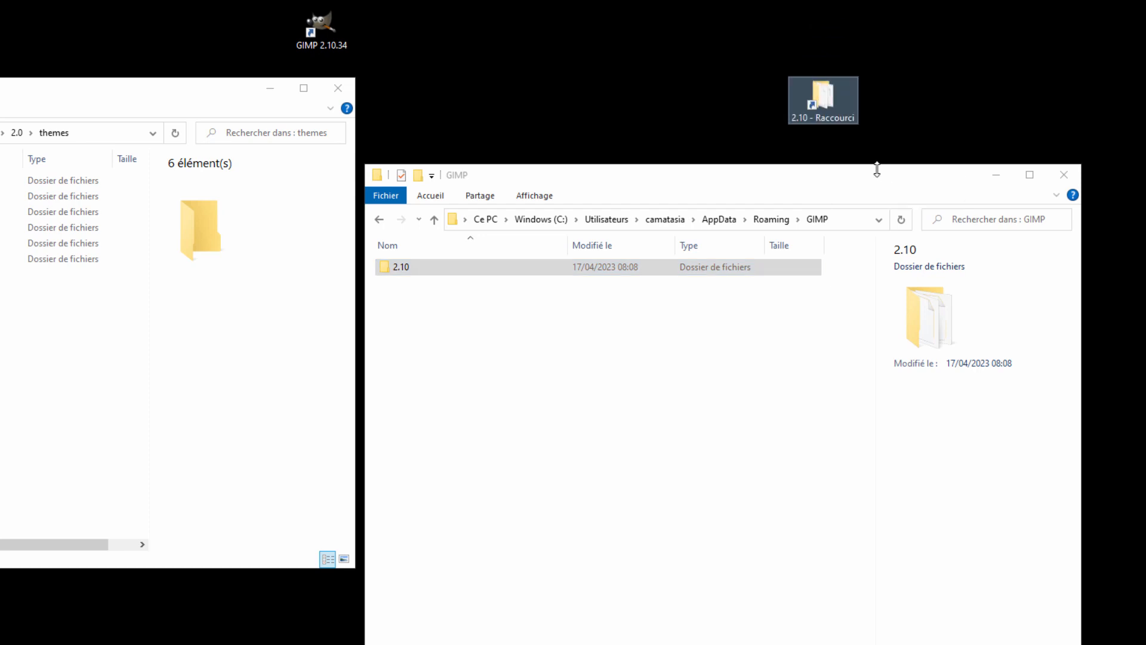
Rename the 2.10 desktop shortcut "Roaming Gimp" and close the GIMP profile folder window.
left_click_drag(834, 96, 854, 60)
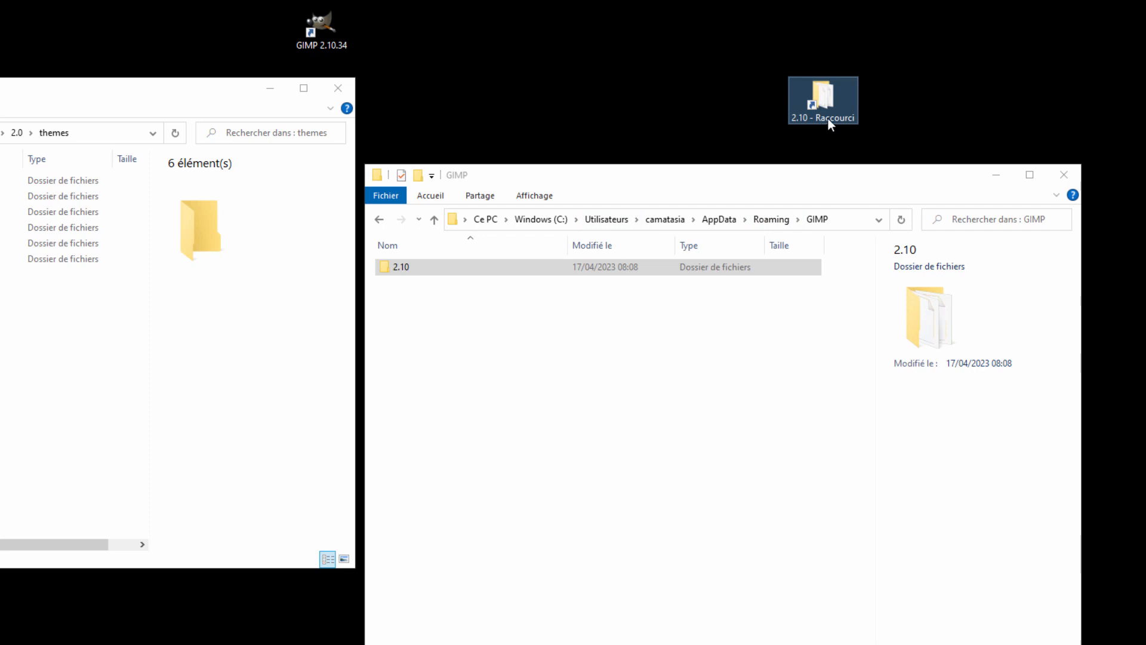
key("F2")
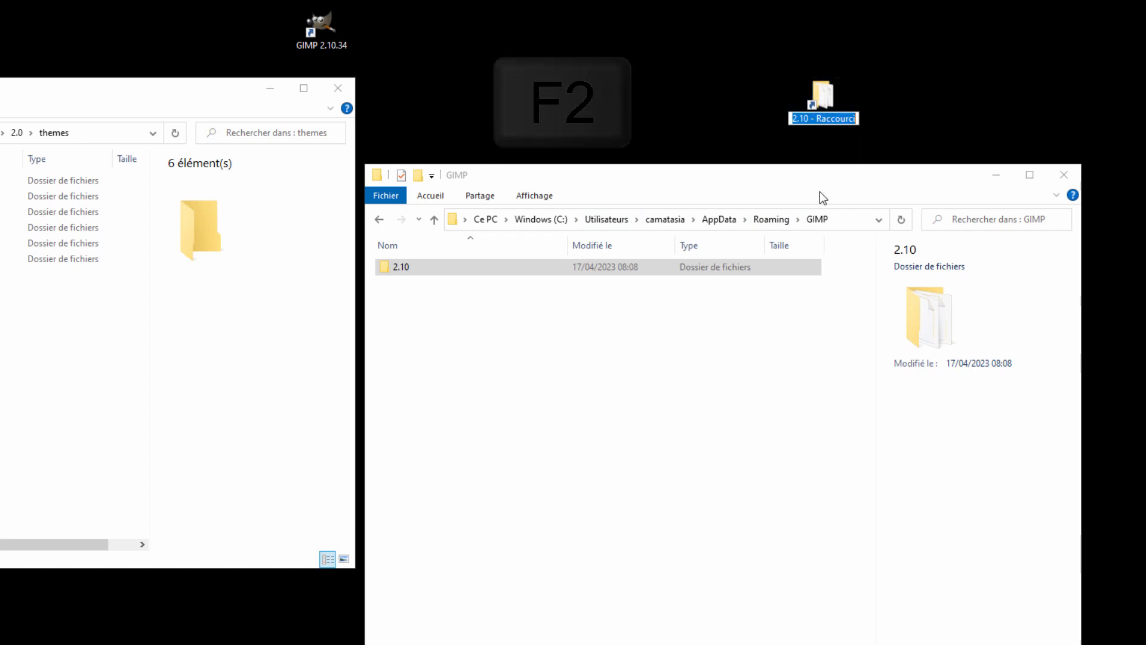
type("Roaming Gimp")
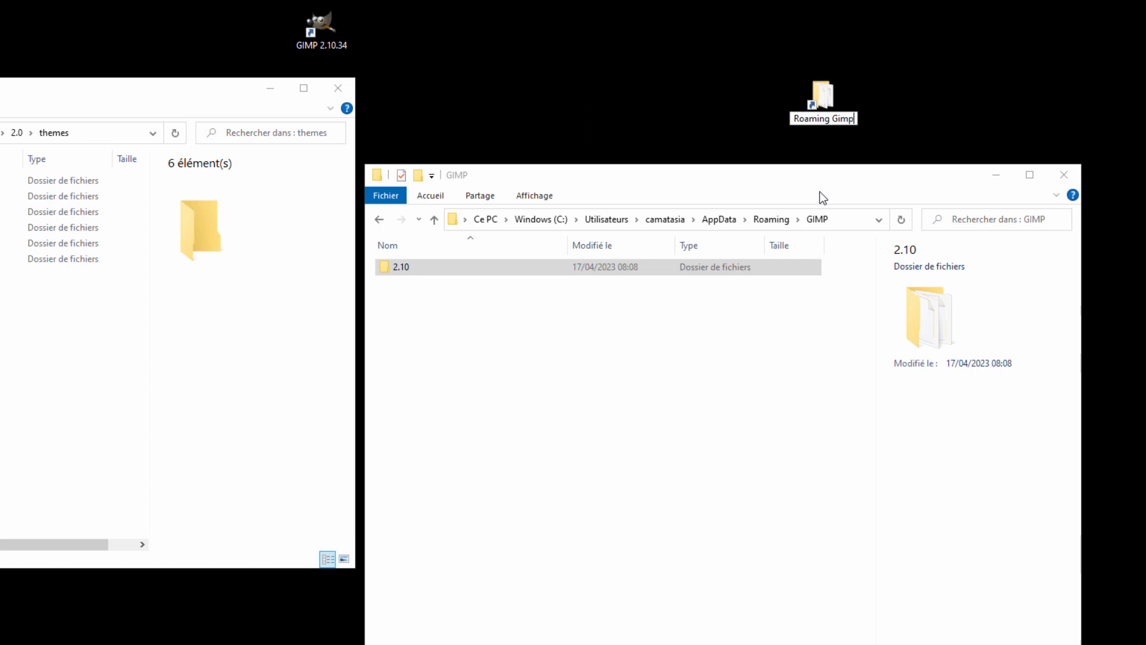
key("Return")
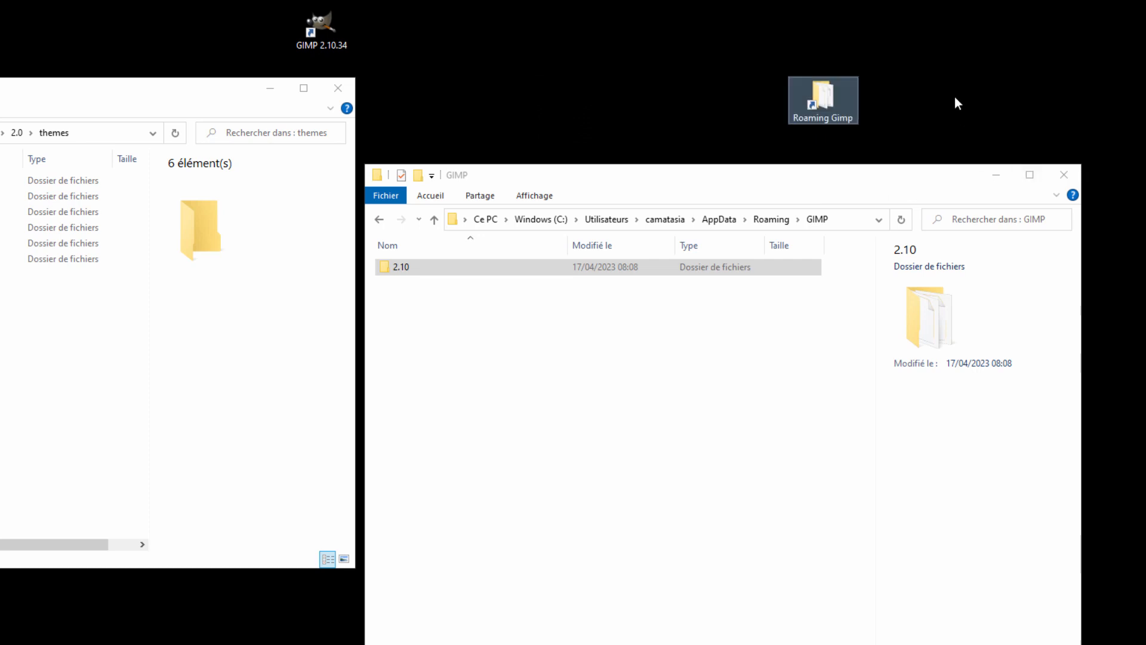
left_click(1064, 175)
Create a desktop shortcut to the 2.0 folder located in the program's GIMP 2, share, gimp folder.
left_click_drag(109, 99, 503, 210)
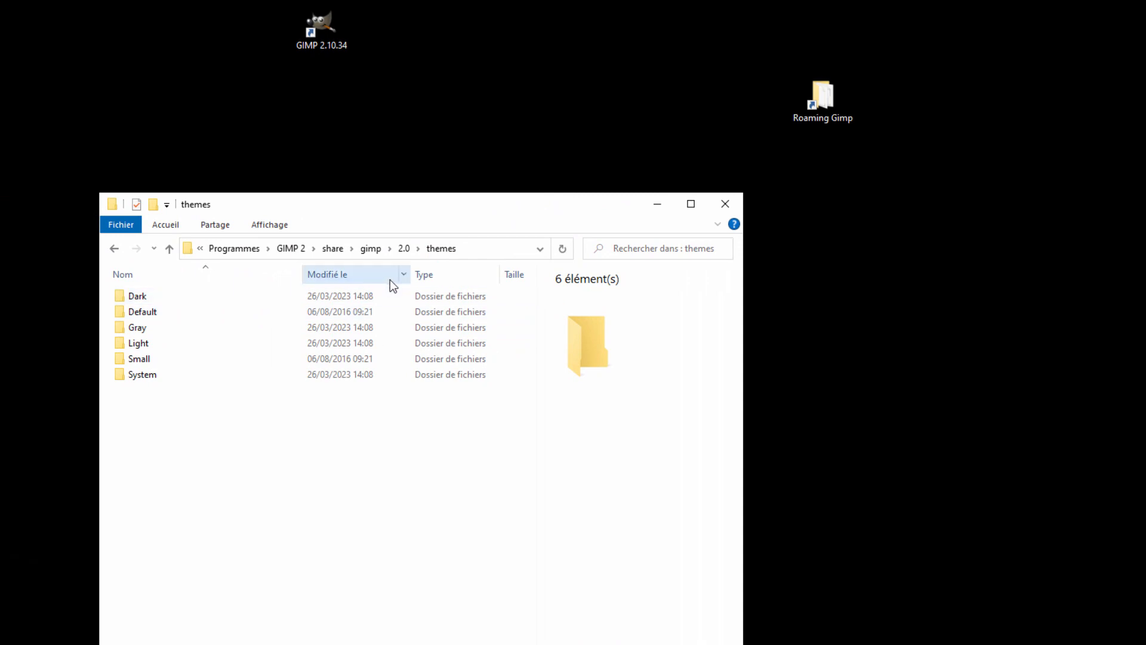
left_click(371, 249)
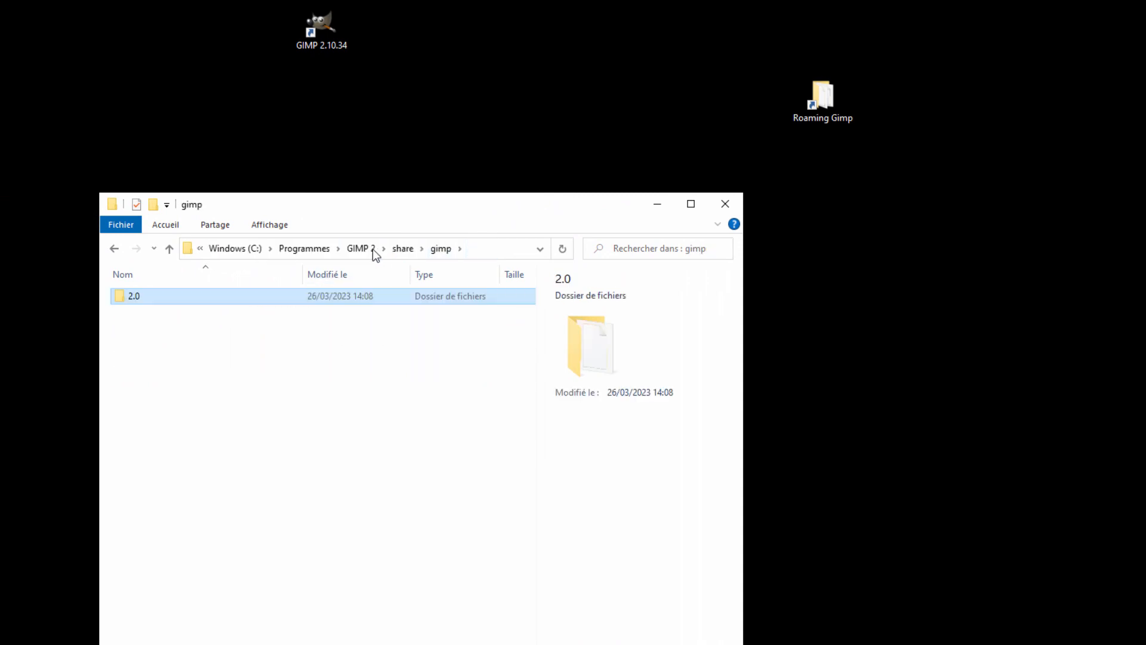
double_click(118, 296)
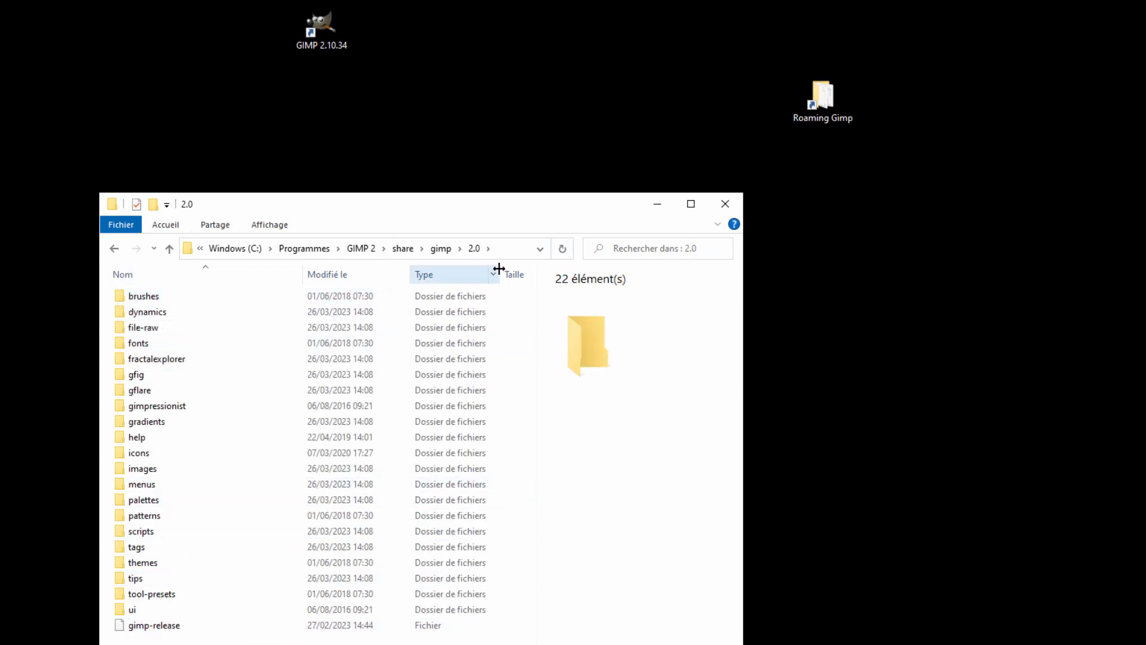
left_click(442, 248)
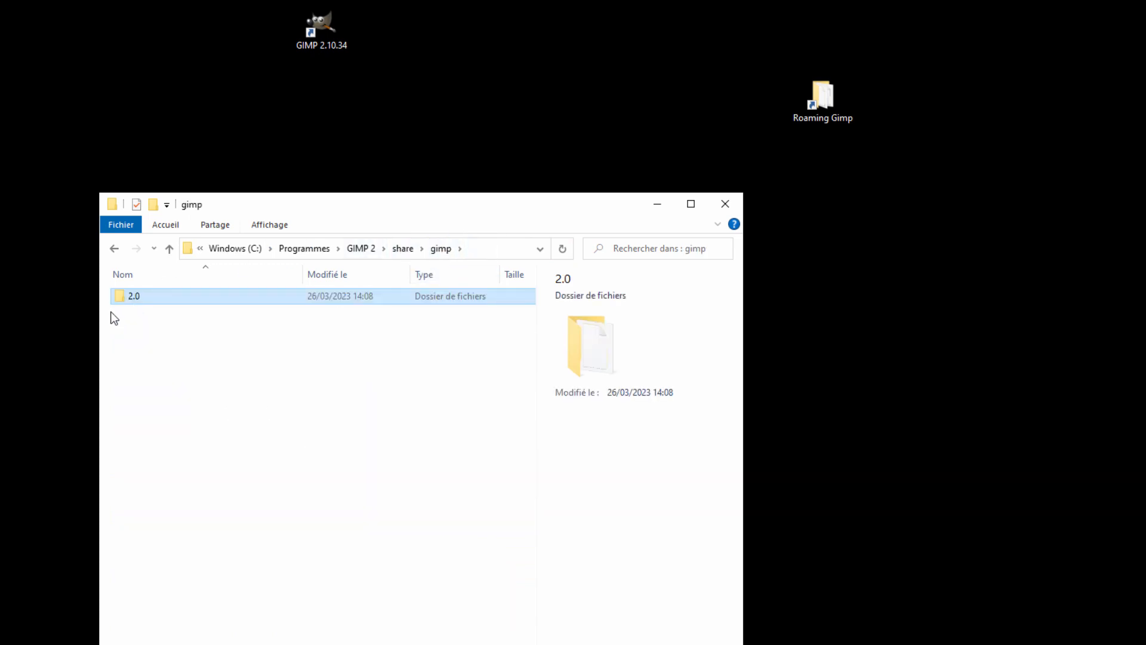
mouse_move(121, 294)
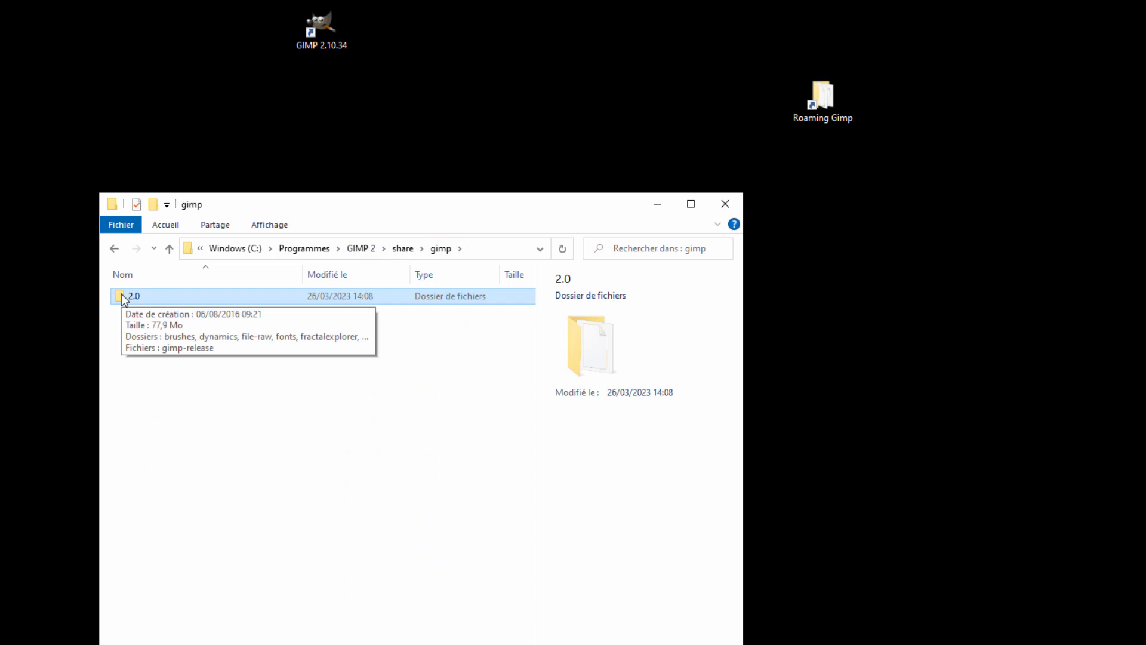
left_click_drag(121, 296, 713, 120)
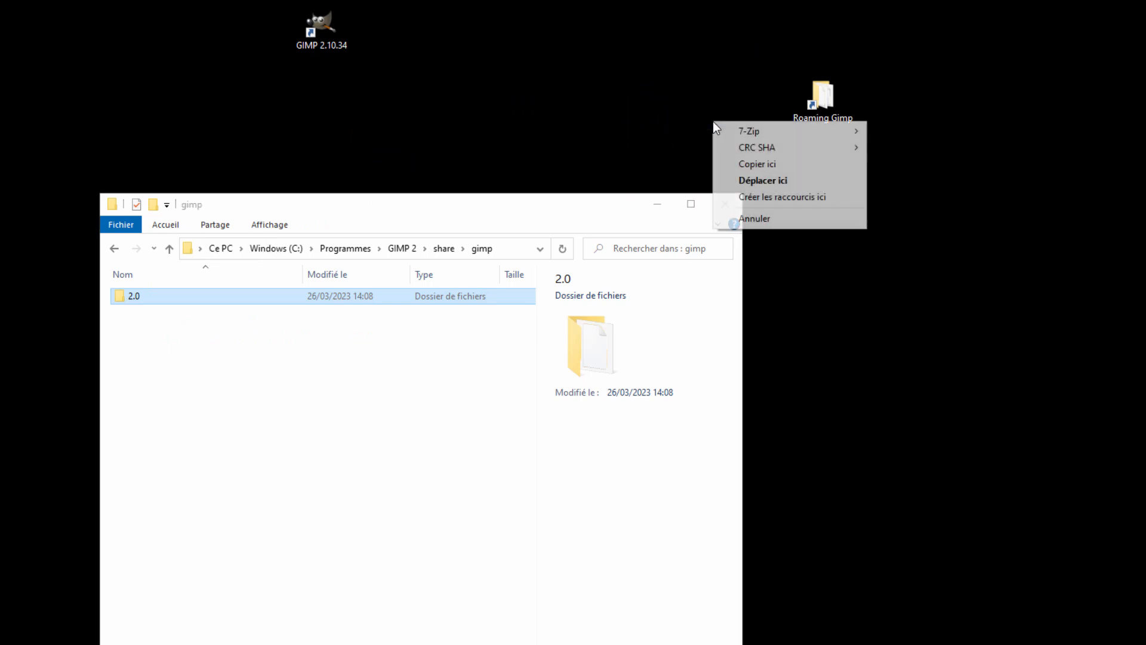
left_click(787, 197)
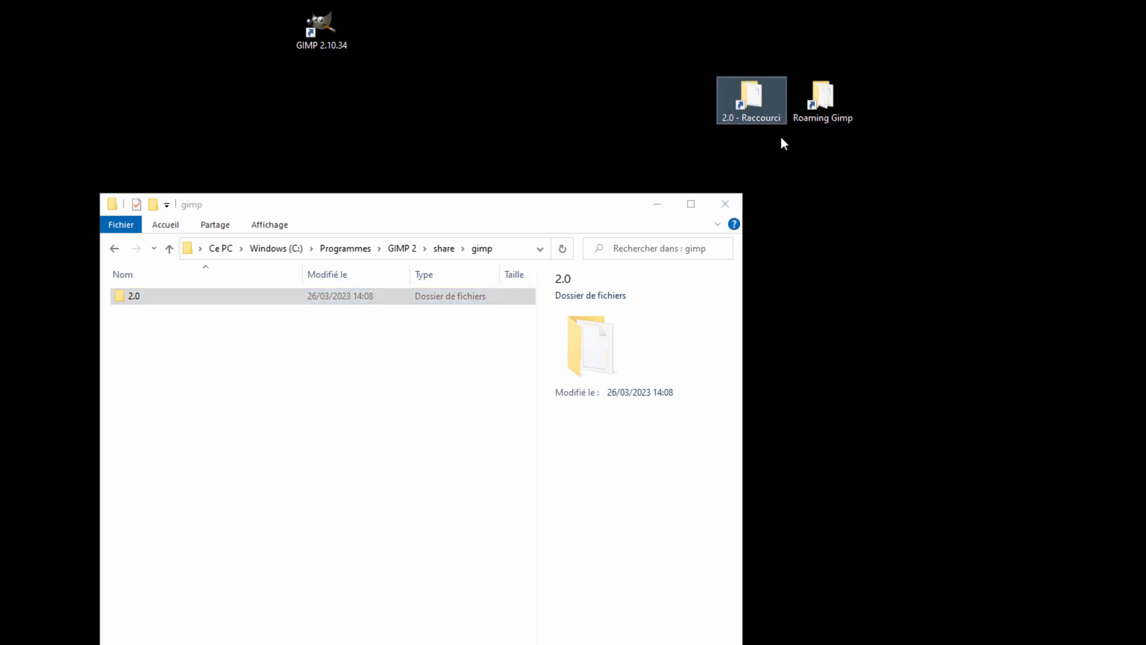
Rename the 2.0 desktop shortcut "Program files Gimp" and close the gimp folder window.
key("F2")
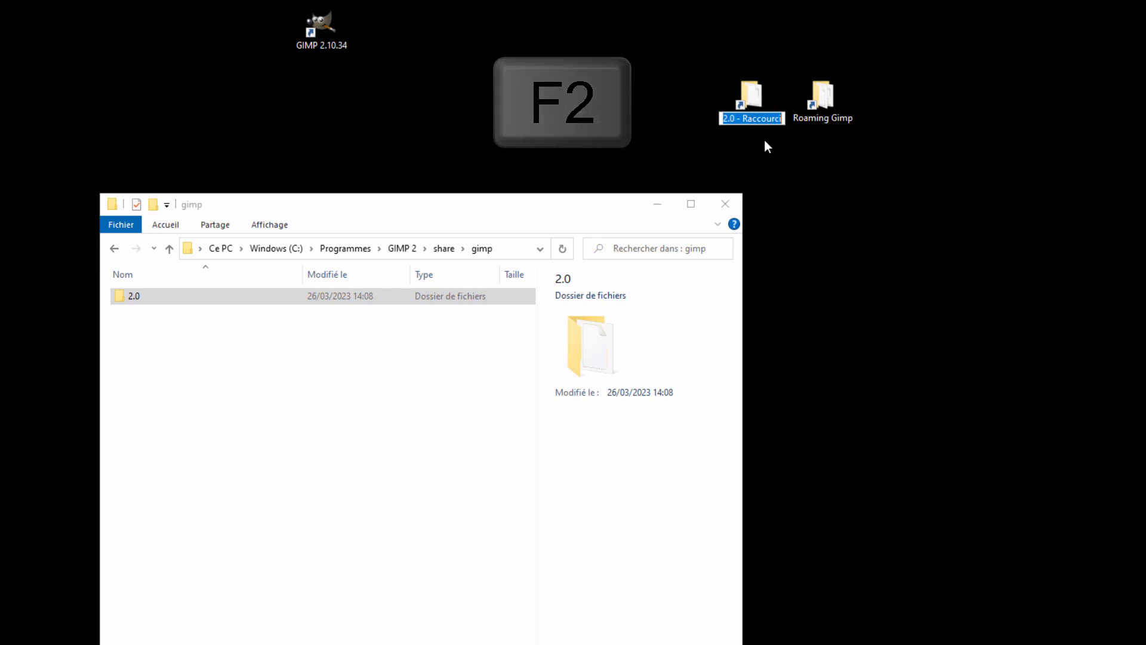
type("Program")
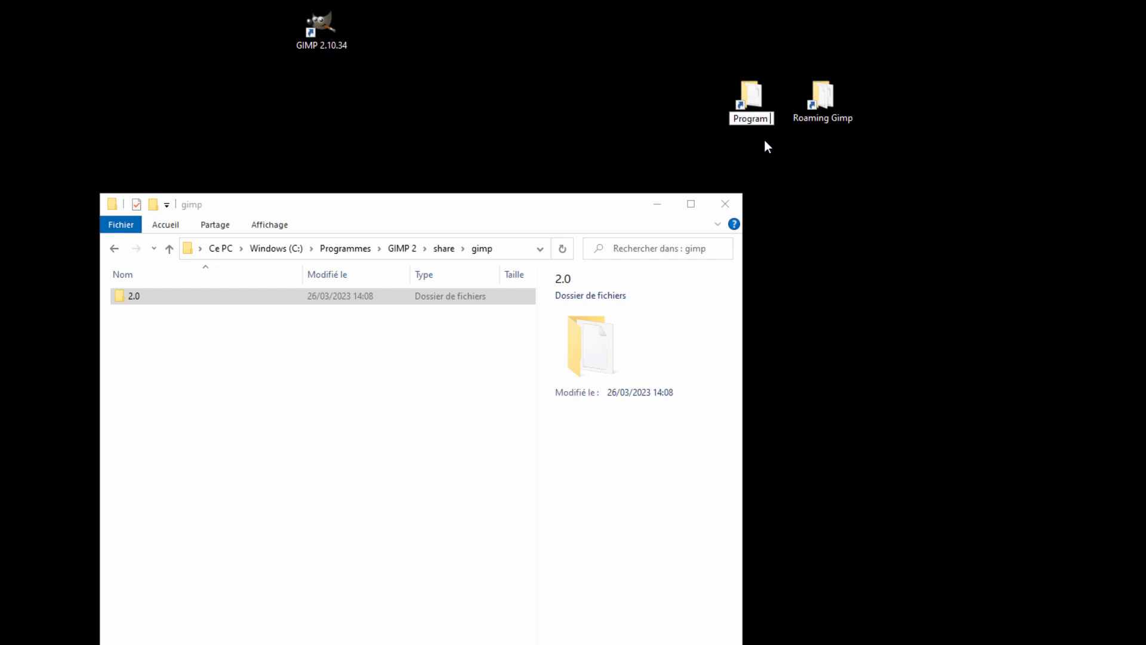
type(" files Gimp")
key("Return")
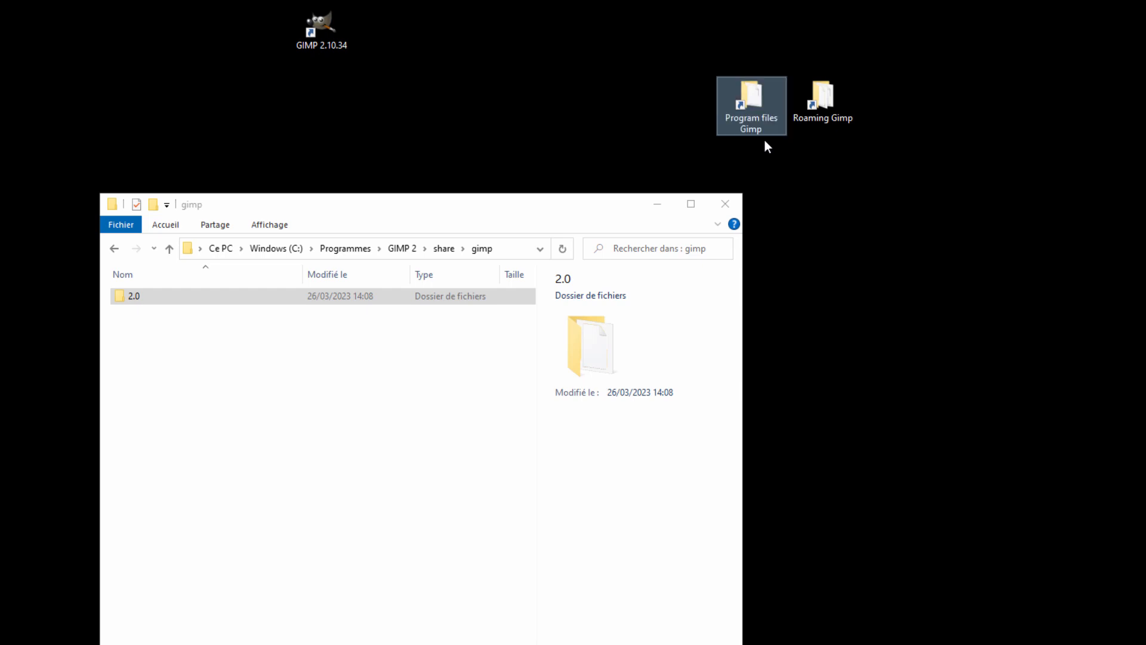
left_click(727, 206)
Arrange the "Program files Gimp" and "Roaming Gimp" shortcuts side by side along the desktop's upper edge.
left_click_drag(740, 91, 597, 19)
left_click_drag(818, 104, 680, 28)
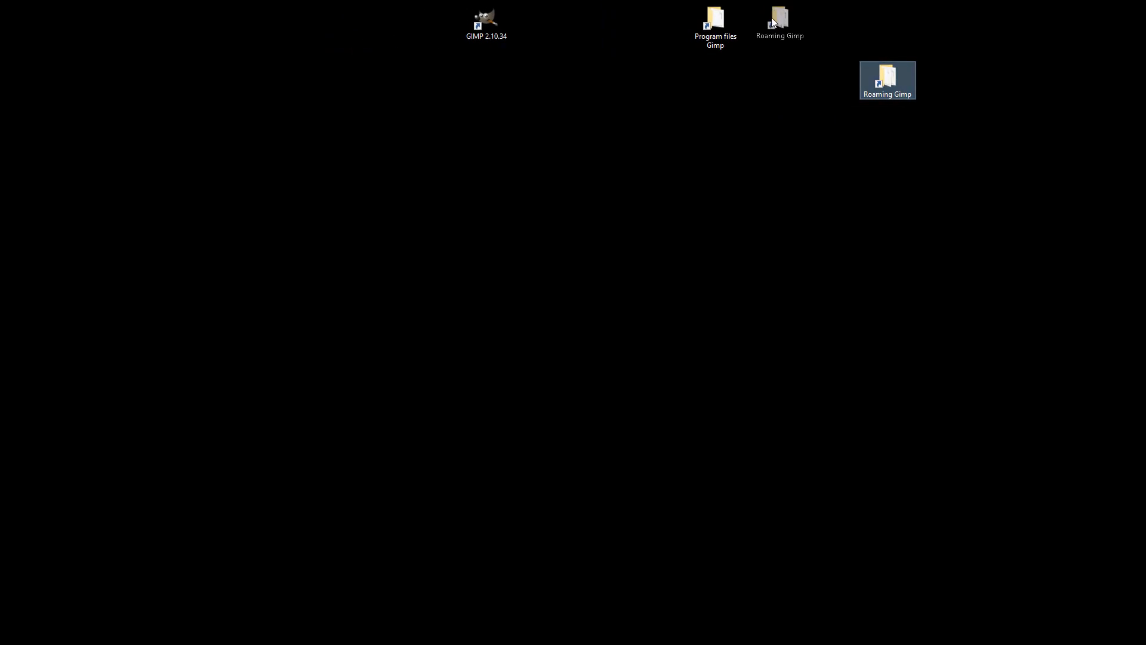
left_click_drag(773, 22, 775, 24)
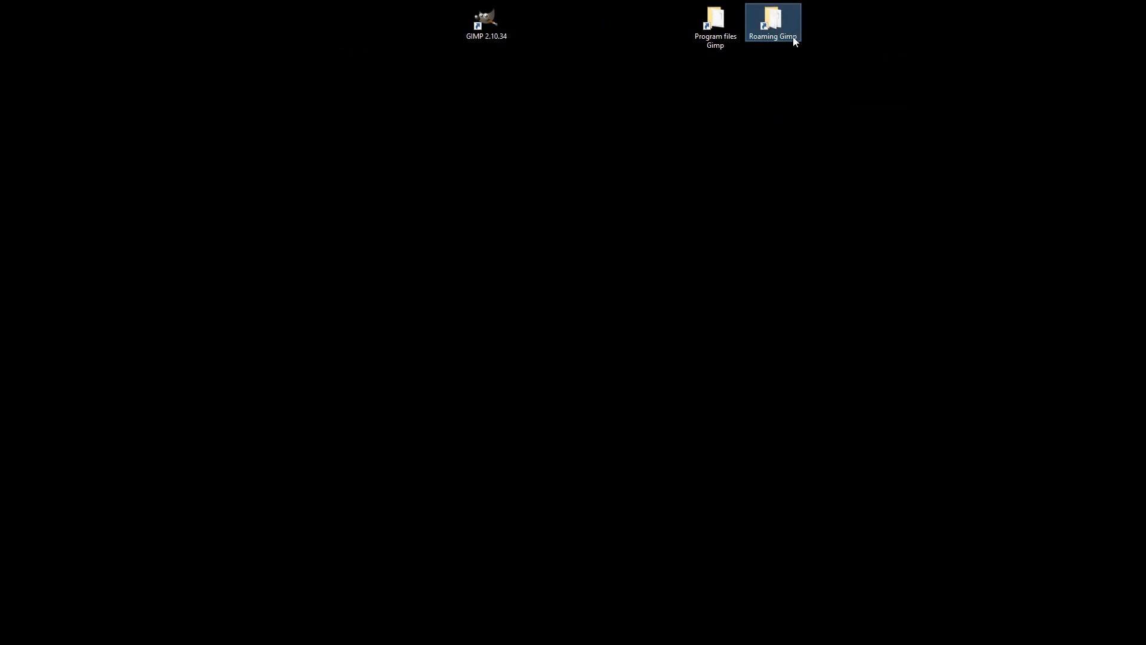
Open the profile's themes folder through the "Roaming Gimp" shortcut and place its window, unmaximized, below the desktop shortcuts.
double_click(770, 22)
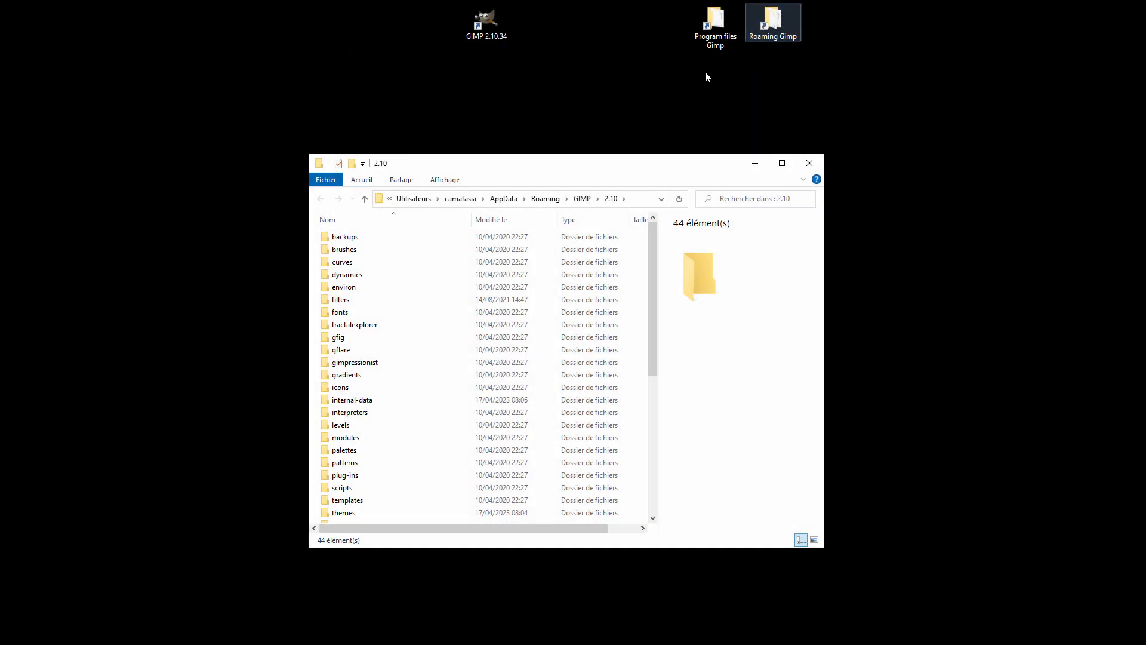
double_click(590, 177)
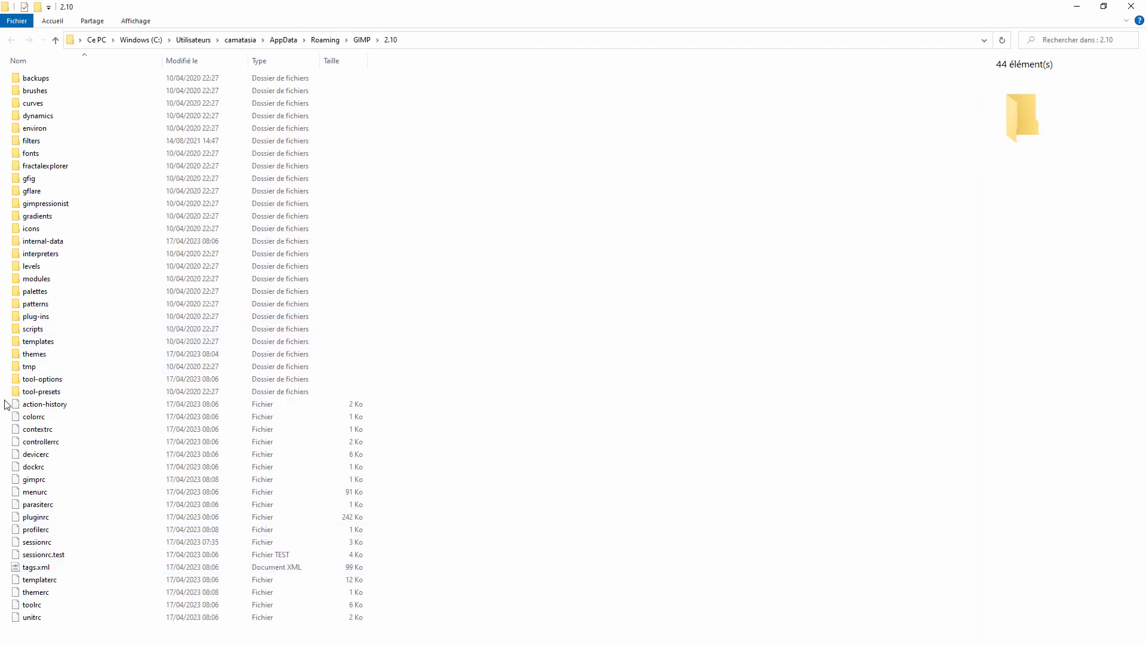
double_click(16, 355)
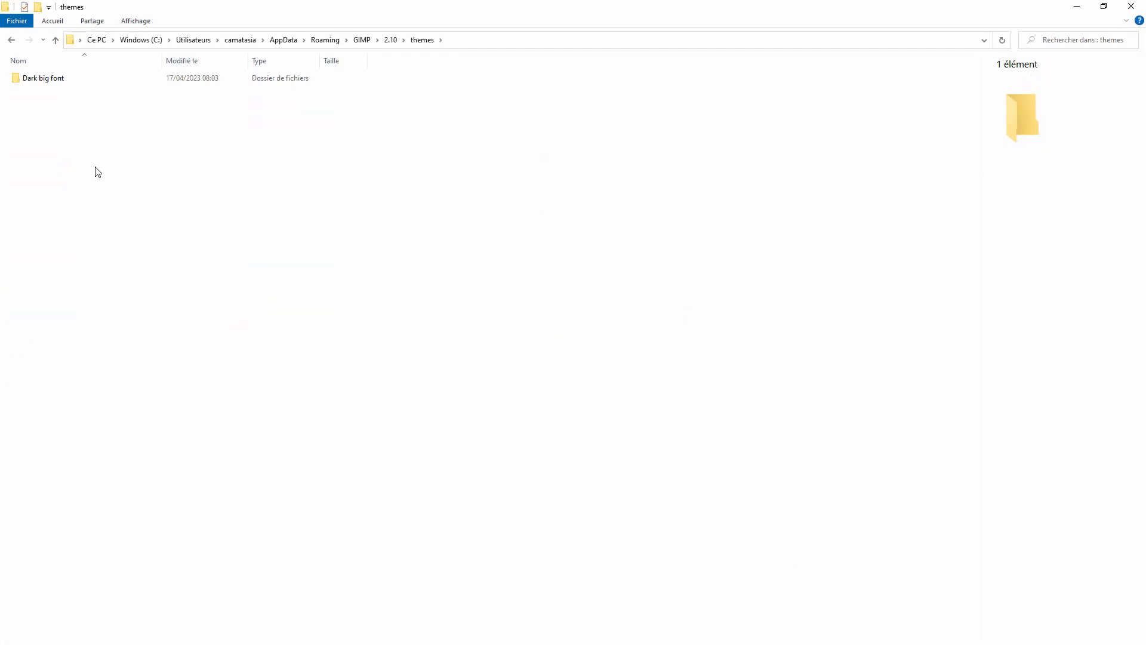
double_click(318, 8)
left_click_drag(524, 79, 767, 119)
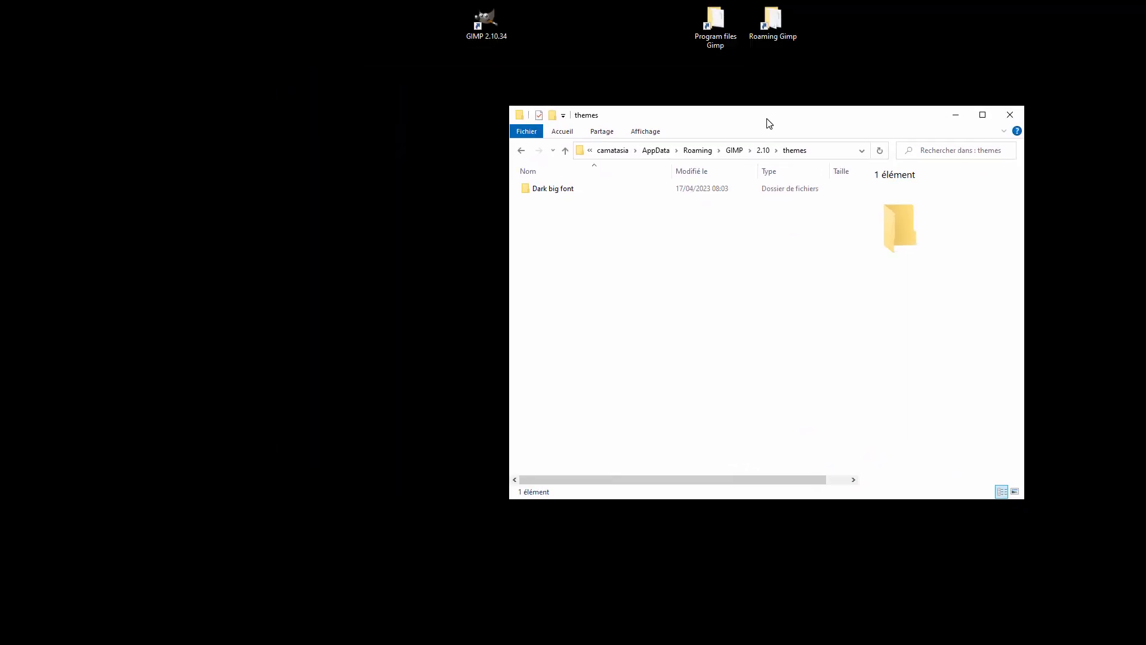